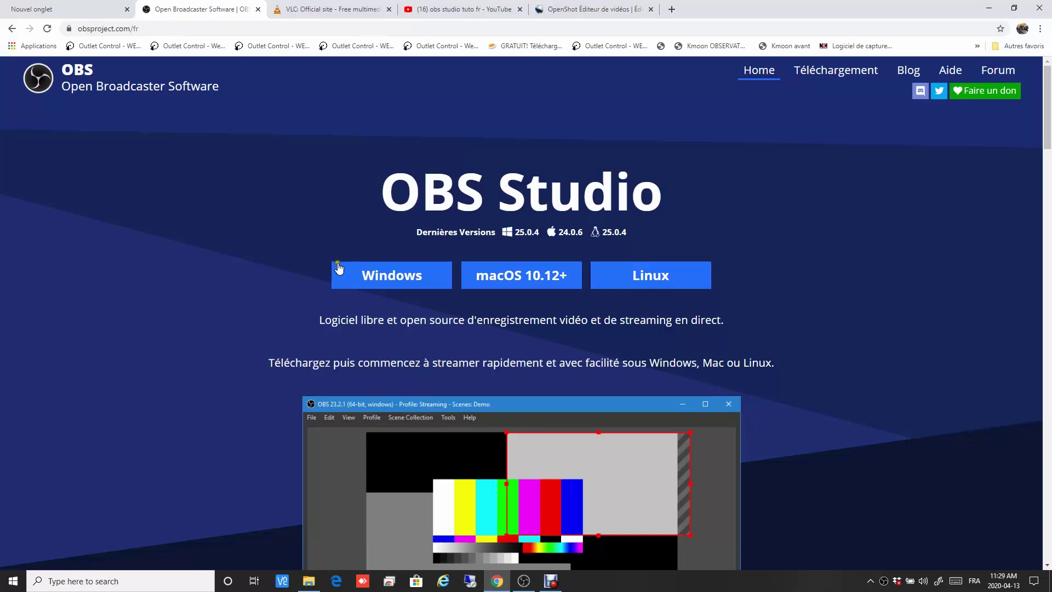
Review the OBS Studio homepage, from its platform downloads and sponsors to its features, professional production tools and collaborative mode
{"action": "left_click", "coordinate": [348, 279]}
{"action": "scroll", "coordinate": [887, 313], "scroll_direction": "down", "scroll_amount": 3}
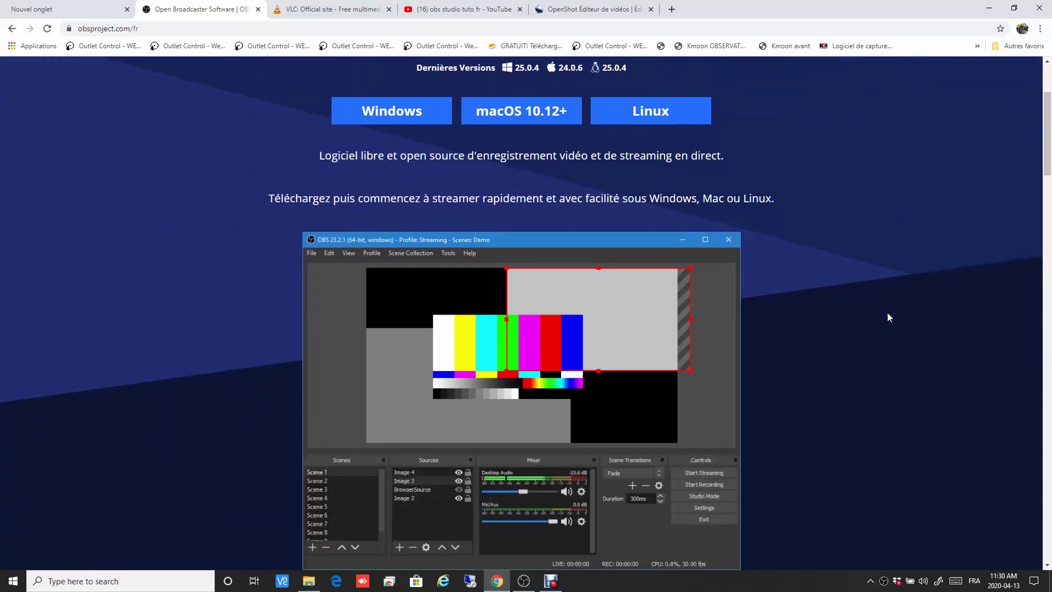
{"action": "scroll", "coordinate": [887, 314], "scroll_direction": "down", "scroll_amount": 3}
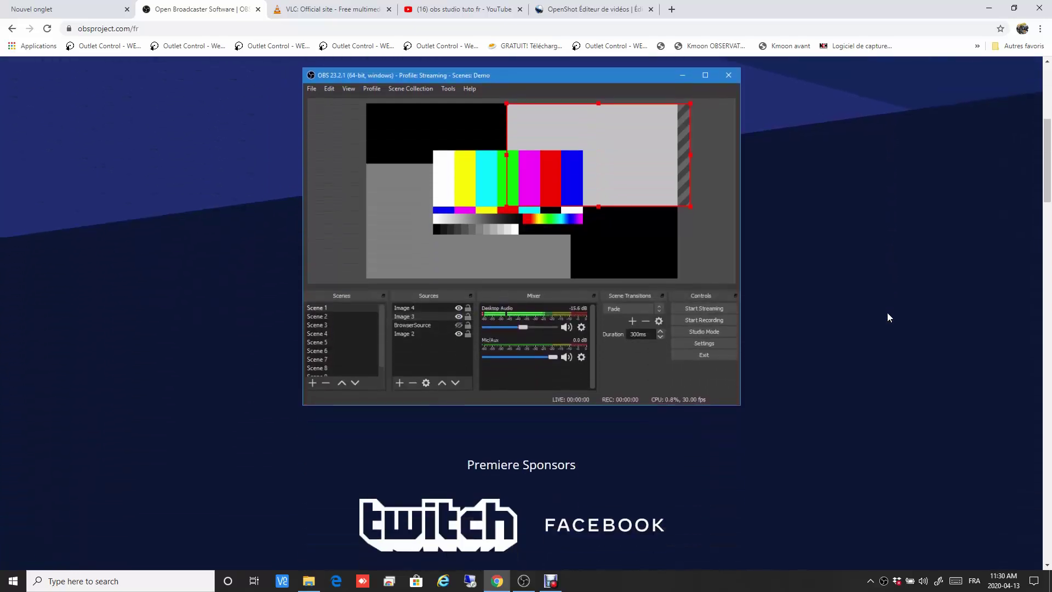
{"action": "scroll", "coordinate": [888, 317], "scroll_direction": "down", "scroll_amount": 8}
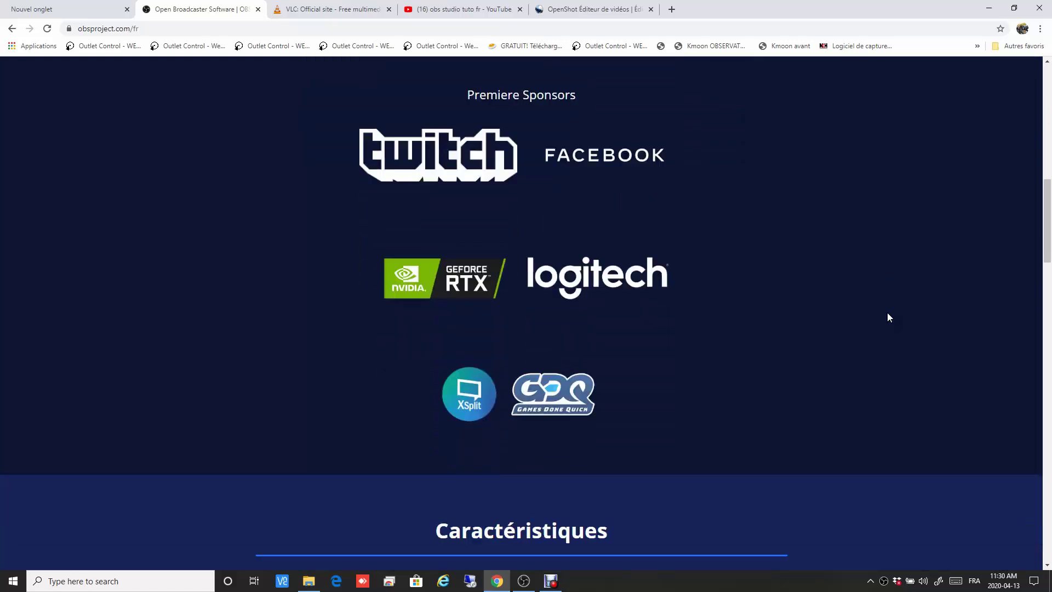
{"action": "scroll", "coordinate": [888, 317], "scroll_direction": "down", "scroll_amount": 3}
{"action": "scroll", "coordinate": [888, 317], "scroll_direction": "down", "scroll_amount": 4}
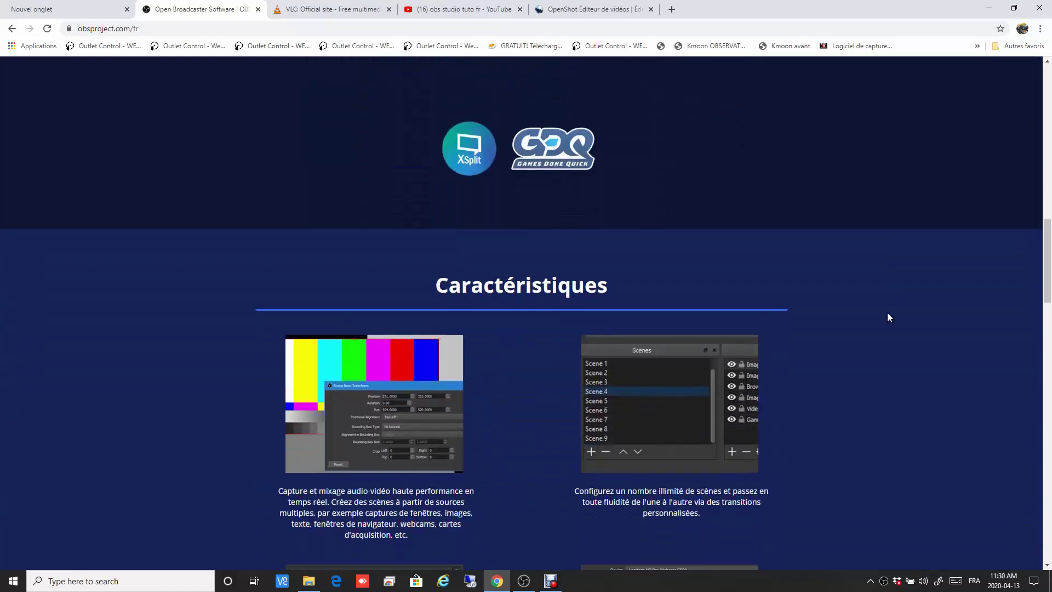
{"action": "scroll", "coordinate": [888, 317], "scroll_direction": "down", "scroll_amount": 5}
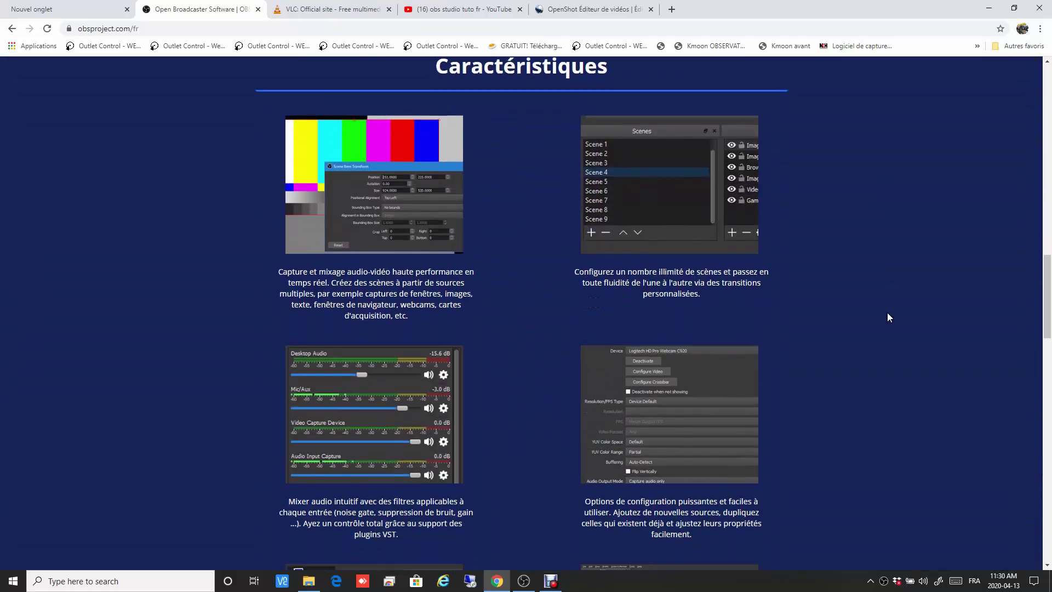
{"action": "scroll", "coordinate": [888, 317], "scroll_direction": "down", "scroll_amount": 6}
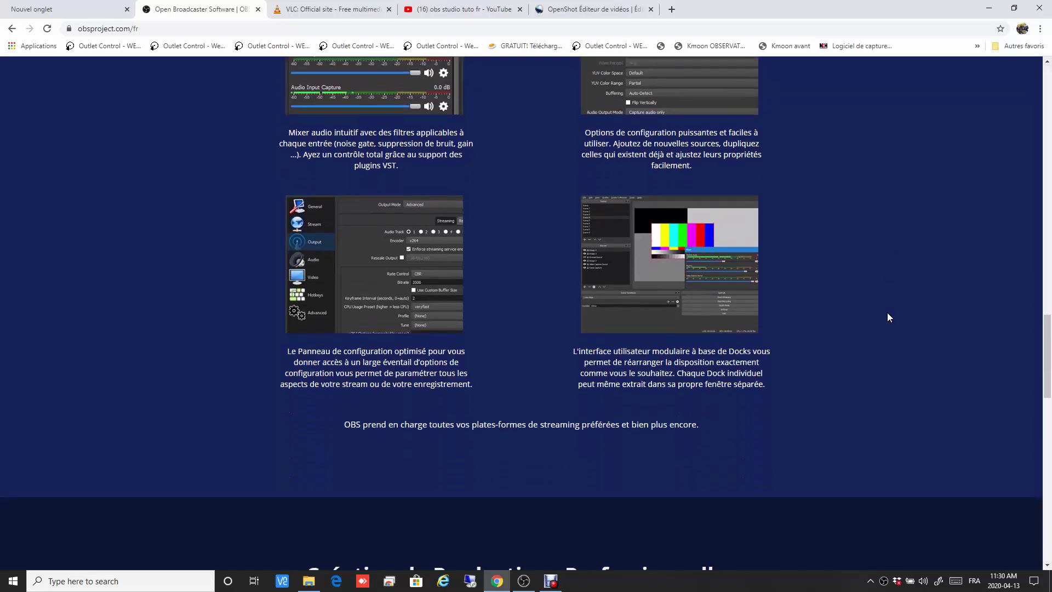
{"action": "scroll", "coordinate": [888, 313], "scroll_direction": "down", "scroll_amount": 2}
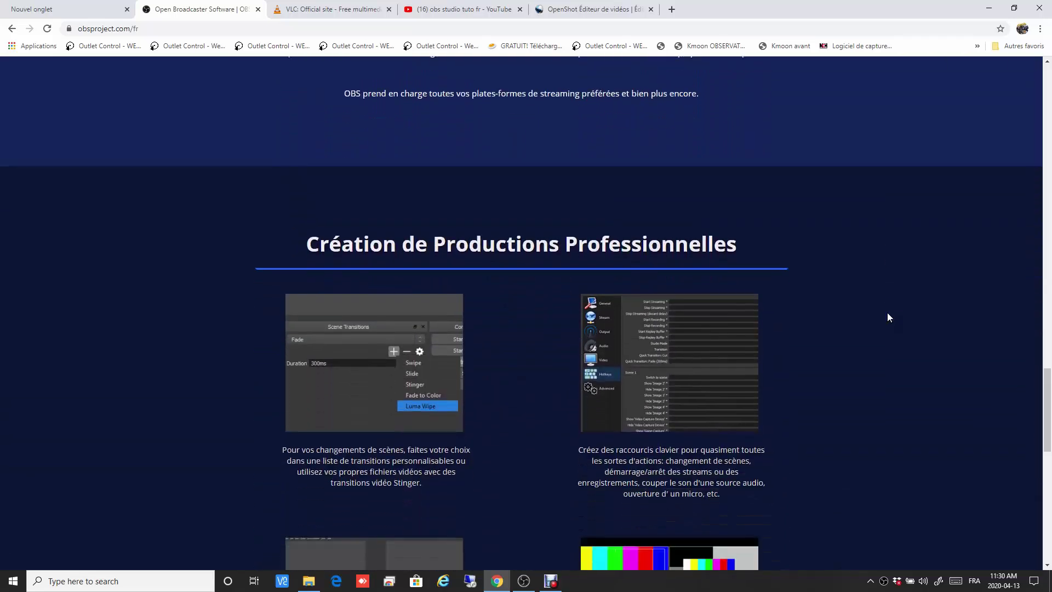
{"action": "scroll", "coordinate": [888, 313], "scroll_direction": "down", "scroll_amount": 5}
{"action": "scroll", "coordinate": [888, 316], "scroll_direction": "down", "scroll_amount": 4}
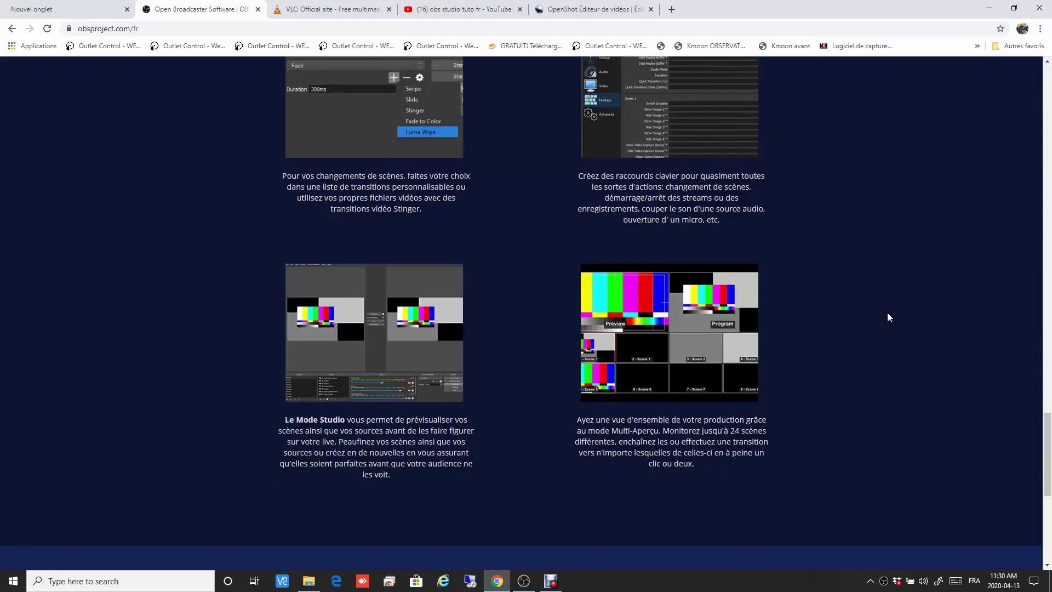
{"action": "scroll", "coordinate": [887, 317], "scroll_direction": "down", "scroll_amount": 3}
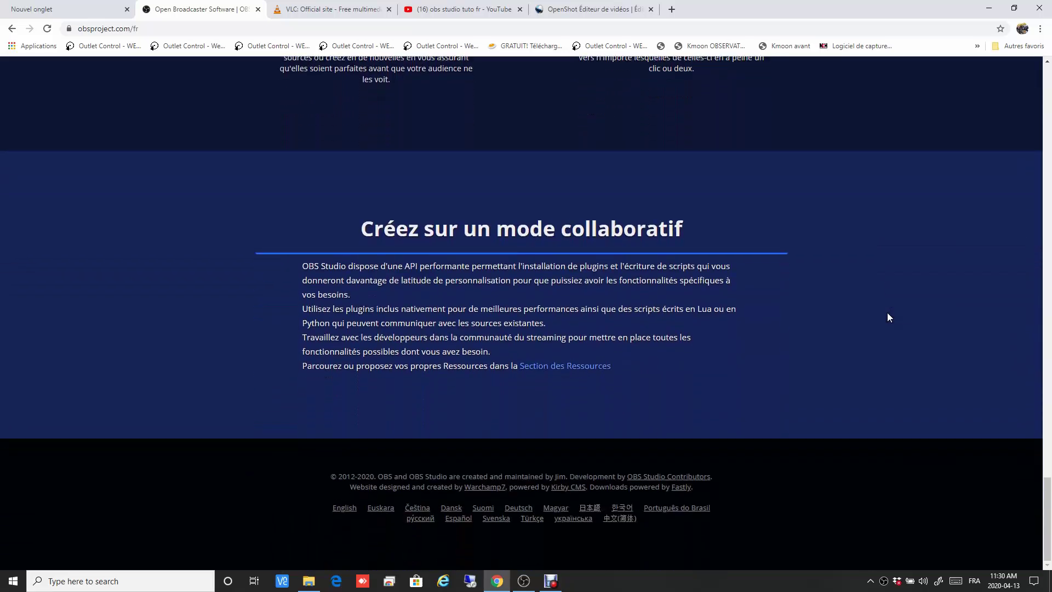
{"action": "scroll", "coordinate": [888, 317], "scroll_direction": "up", "scroll_amount": 5}
{"action": "scroll", "coordinate": [888, 316], "scroll_direction": "up", "scroll_amount": 8}
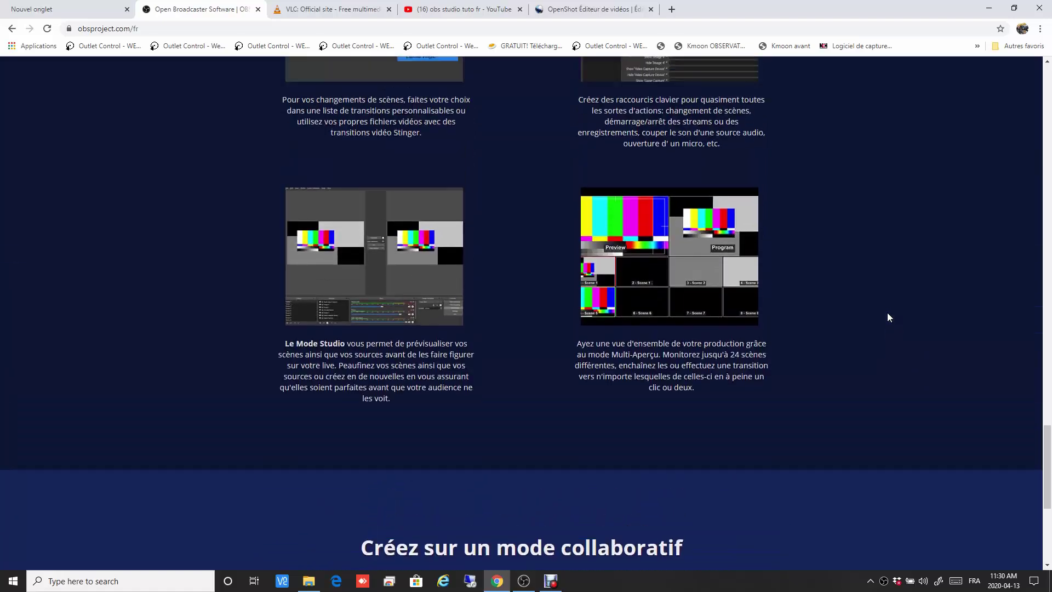
{"action": "scroll", "coordinate": [888, 315], "scroll_direction": "up", "scroll_amount": 8}
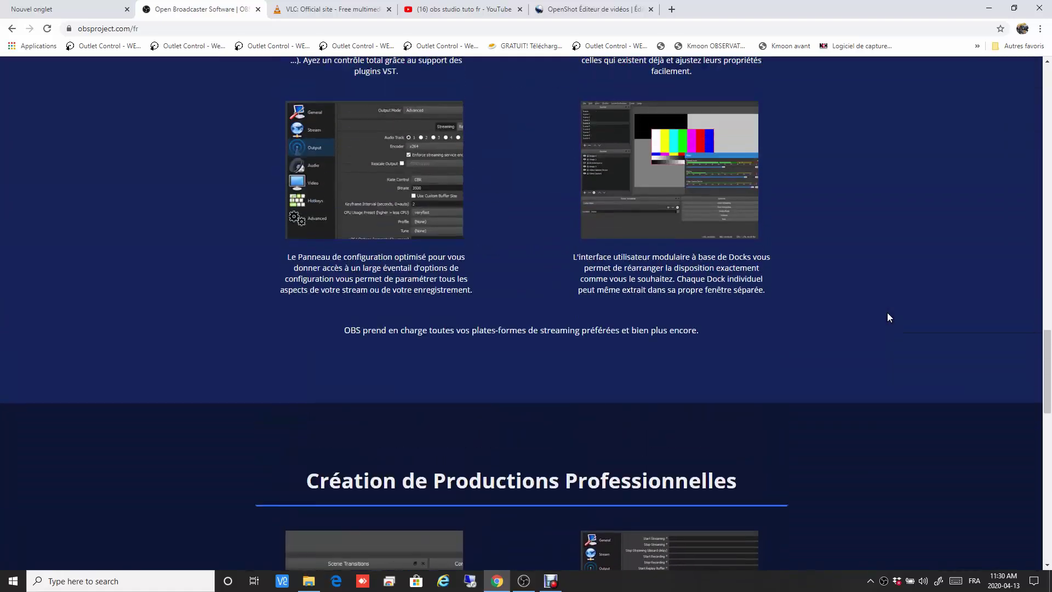
{"action": "scroll", "coordinate": [887, 313], "scroll_direction": "up", "scroll_amount": 10}
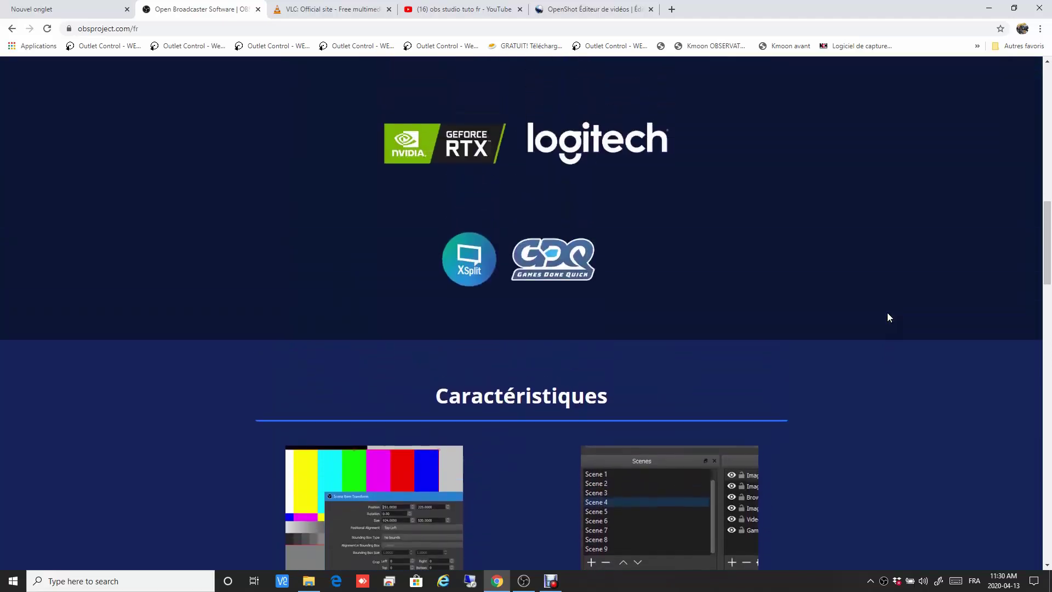
{"action": "scroll", "coordinate": [889, 316], "scroll_direction": "up", "scroll_amount": 10}
{"action": "scroll", "coordinate": [887, 314], "scroll_direction": "up", "scroll_amount": 5}
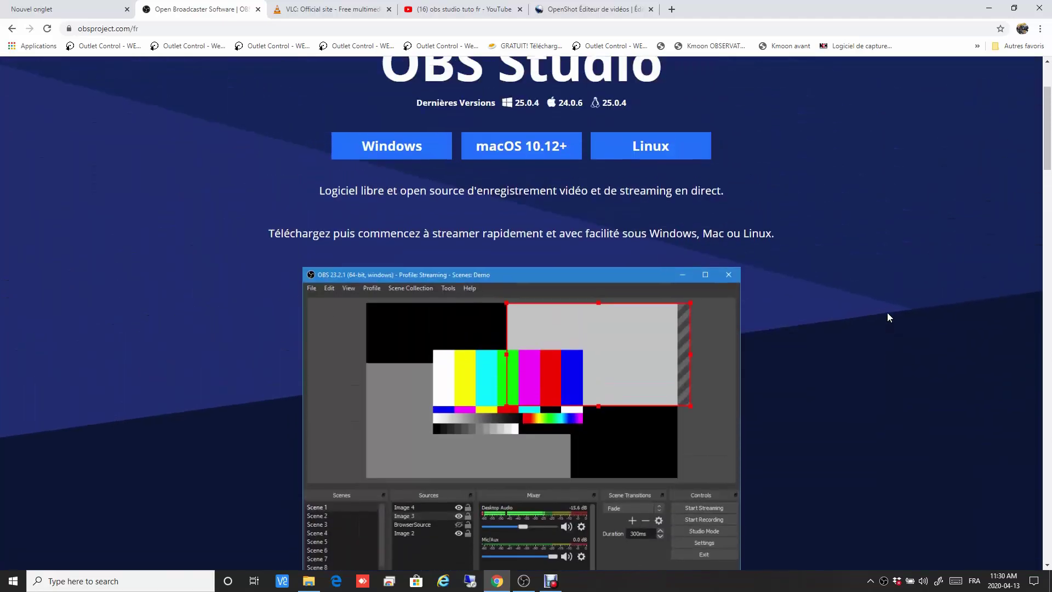
Browse the YouTube search results for "obs studio tuto fr" to examine the available OBS Studio tutorials
{"action": "left_click", "coordinate": [464, 10]}
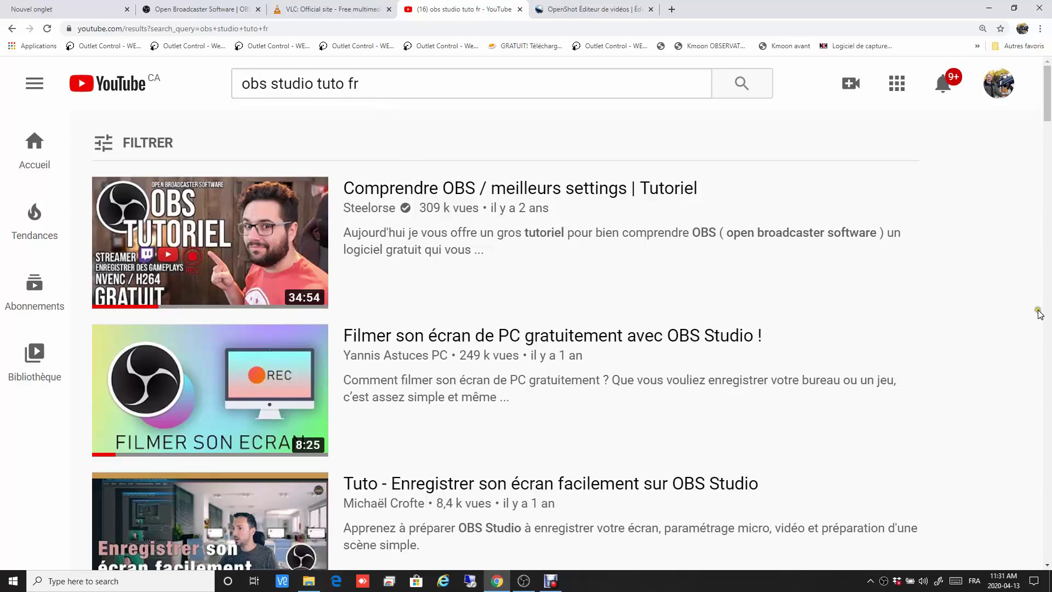
{"action": "scroll", "coordinate": [1040, 314], "scroll_direction": "down", "scroll_amount": 2}
{"action": "scroll", "coordinate": [1040, 313], "scroll_direction": "down", "scroll_amount": 5}
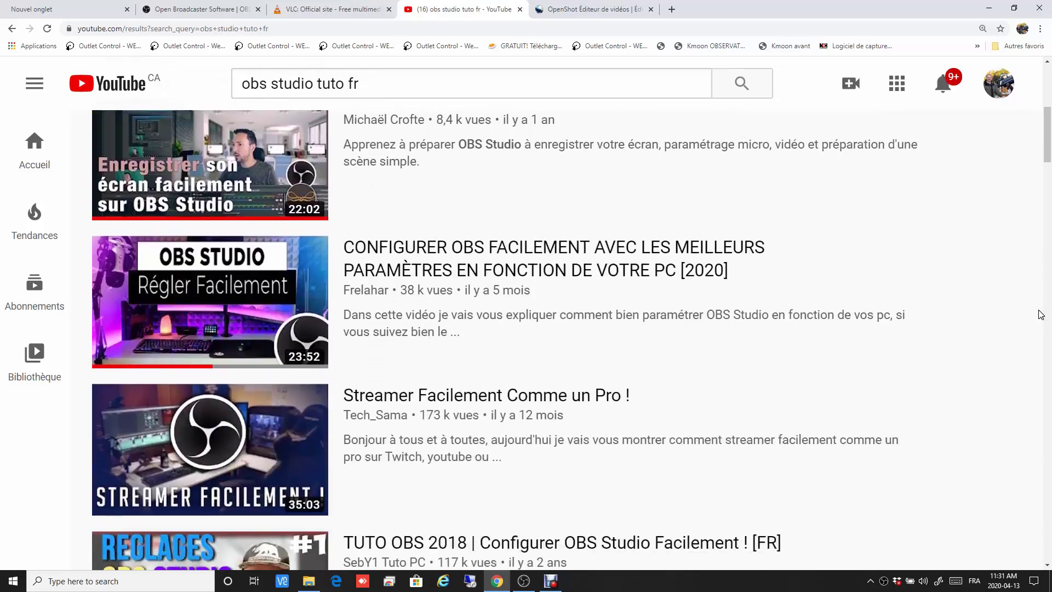
{"action": "scroll", "coordinate": [1040, 313], "scroll_direction": "down", "scroll_amount": 3}
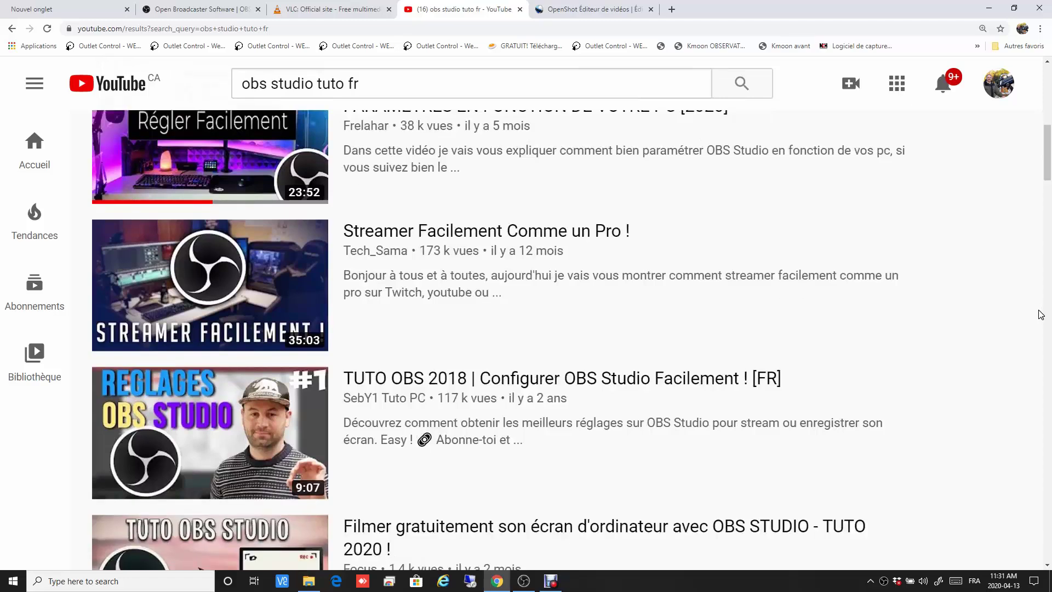
{"action": "scroll", "coordinate": [1040, 314], "scroll_direction": "down", "scroll_amount": 7}
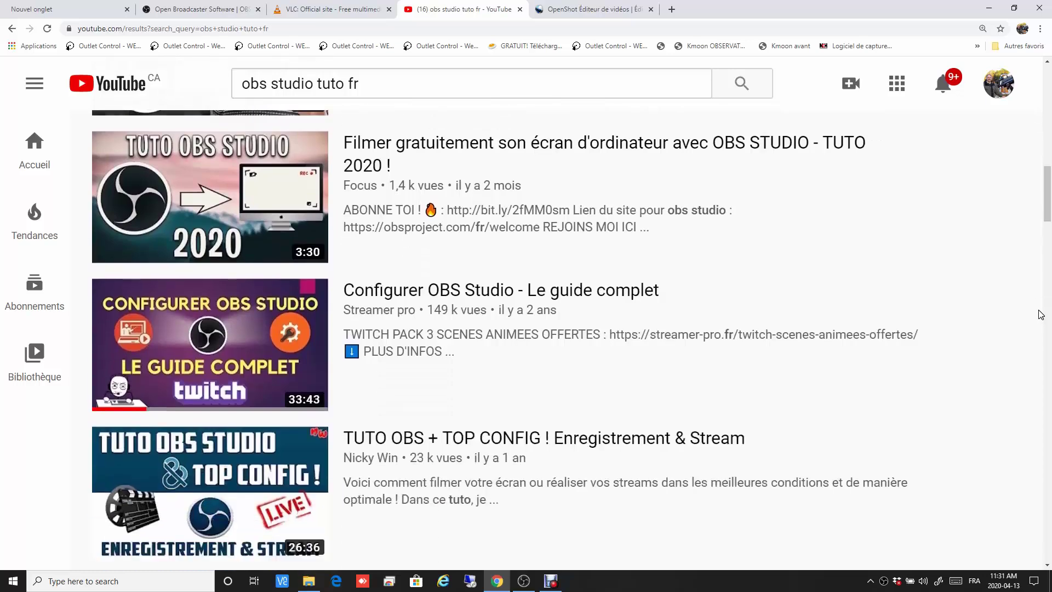
{"action": "scroll", "coordinate": [1040, 314], "scroll_direction": "down", "scroll_amount": 4}
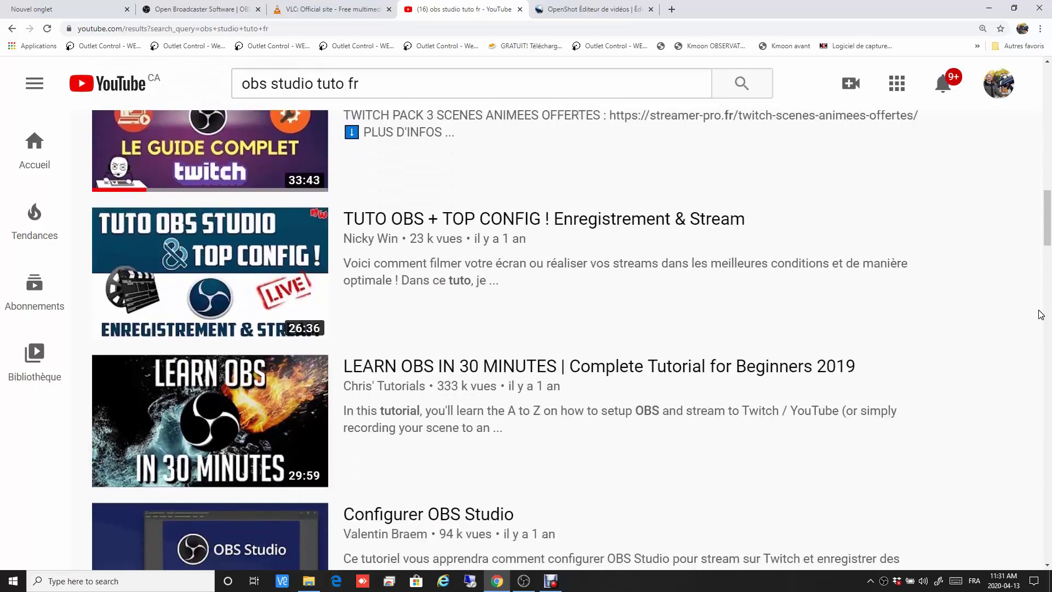
{"action": "scroll", "coordinate": [1039, 314], "scroll_direction": "down", "scroll_amount": 4}
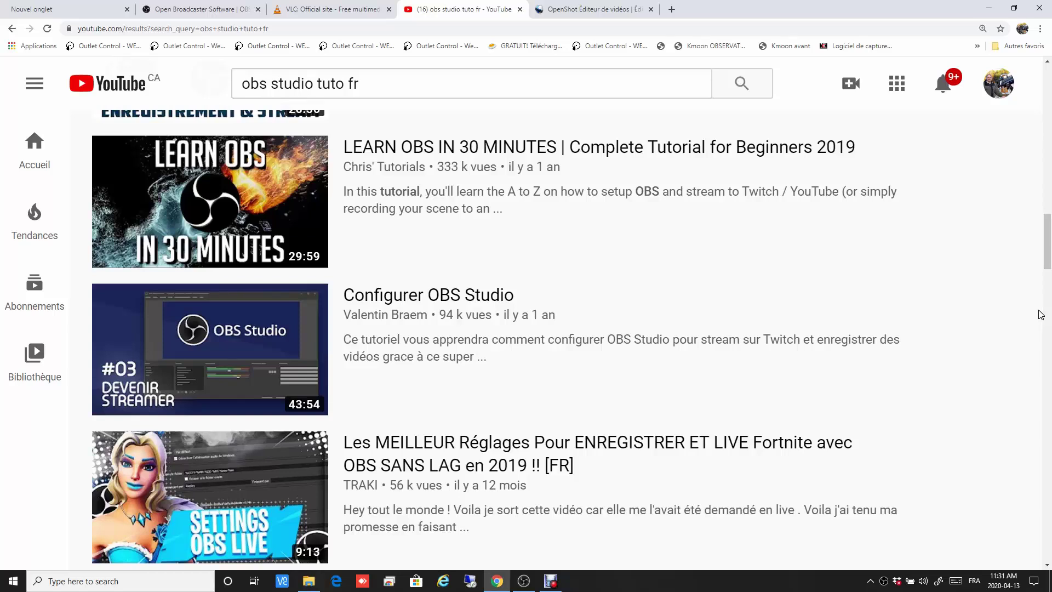
{"action": "scroll", "coordinate": [1041, 314], "scroll_direction": "up", "scroll_amount": 1}
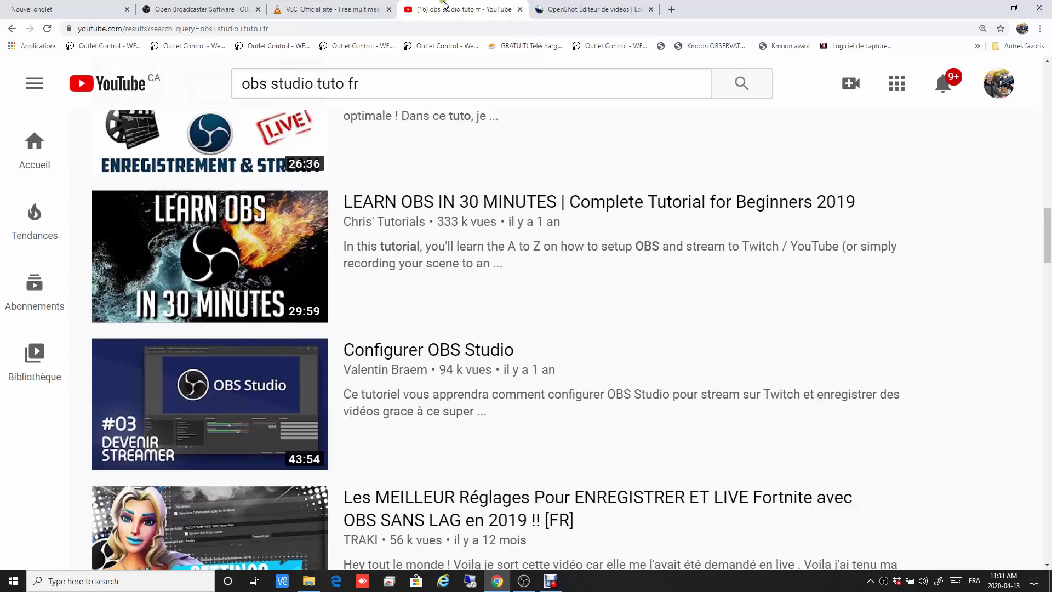
Review the VLC media player website, including its download options, other VideoLAN projects and news
{"action": "left_click", "coordinate": [353, 13]}
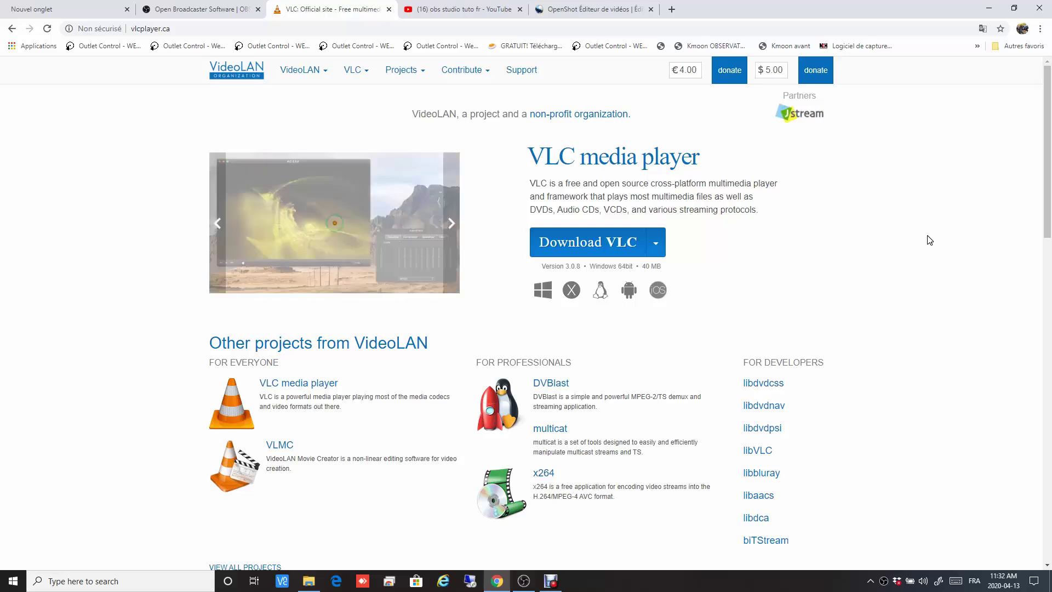
{"action": "scroll", "coordinate": [929, 240], "scroll_direction": "down", "scroll_amount": 4}
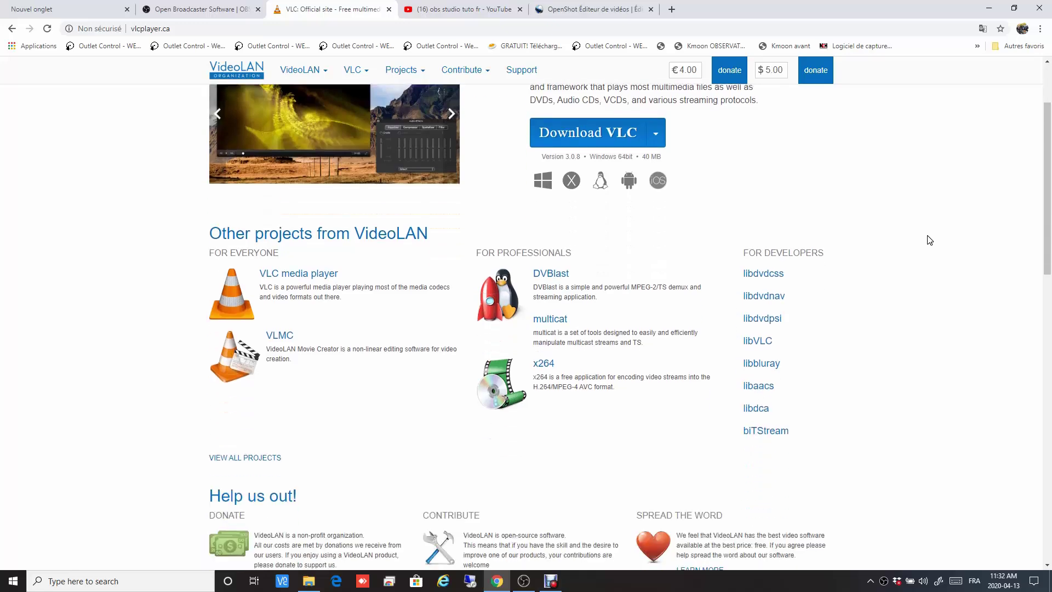
{"action": "scroll", "coordinate": [929, 240], "scroll_direction": "down", "scroll_amount": 7}
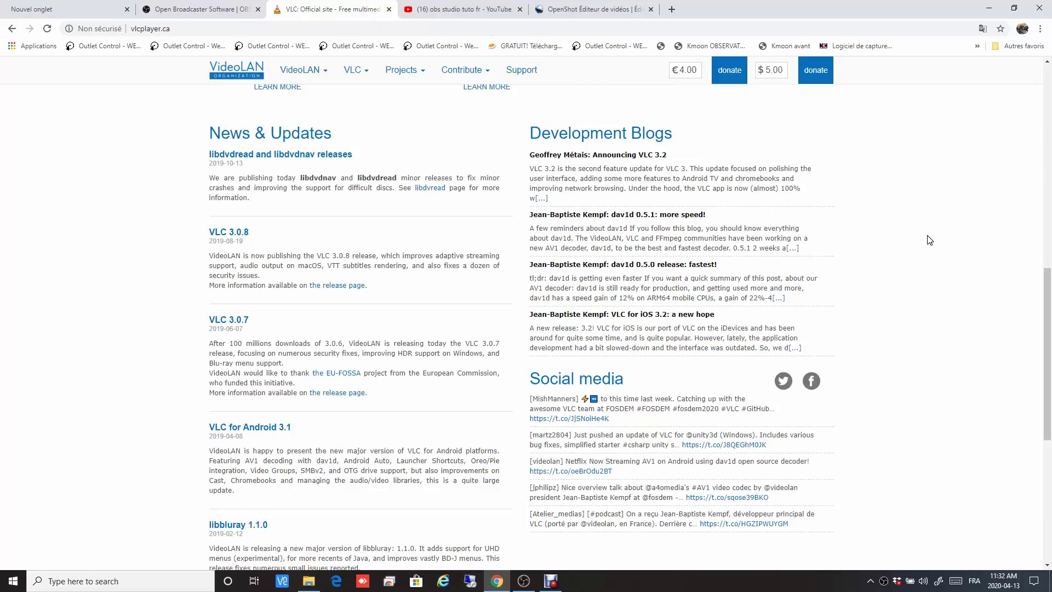
{"action": "scroll", "coordinate": [930, 240], "scroll_direction": "down", "scroll_amount": 2}
{"action": "scroll", "coordinate": [929, 240], "scroll_direction": "up", "scroll_amount": 6}
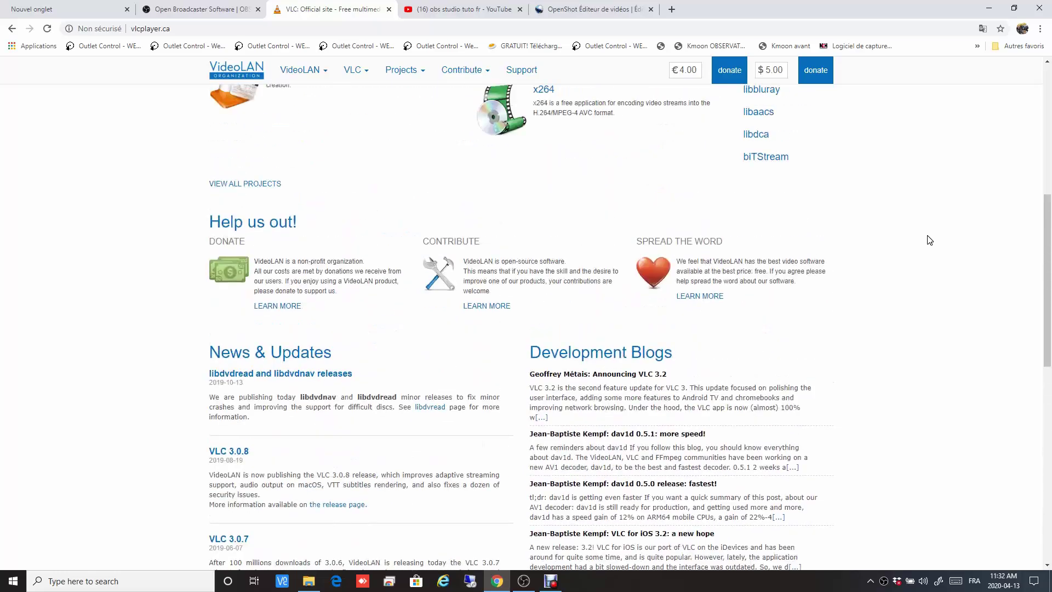
{"action": "scroll", "coordinate": [930, 240], "scroll_direction": "up", "scroll_amount": 7}
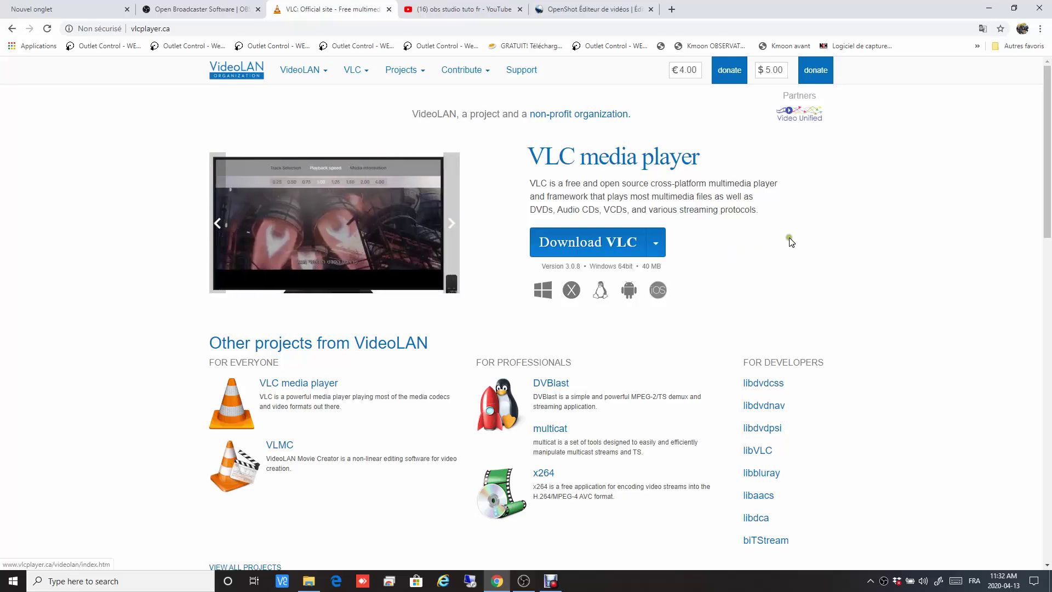
Review the OpenShot Video Editor homepage and its v2.5.1 download offer, and highlight the site's web address
{"action": "left_click", "coordinate": [550, 11]}
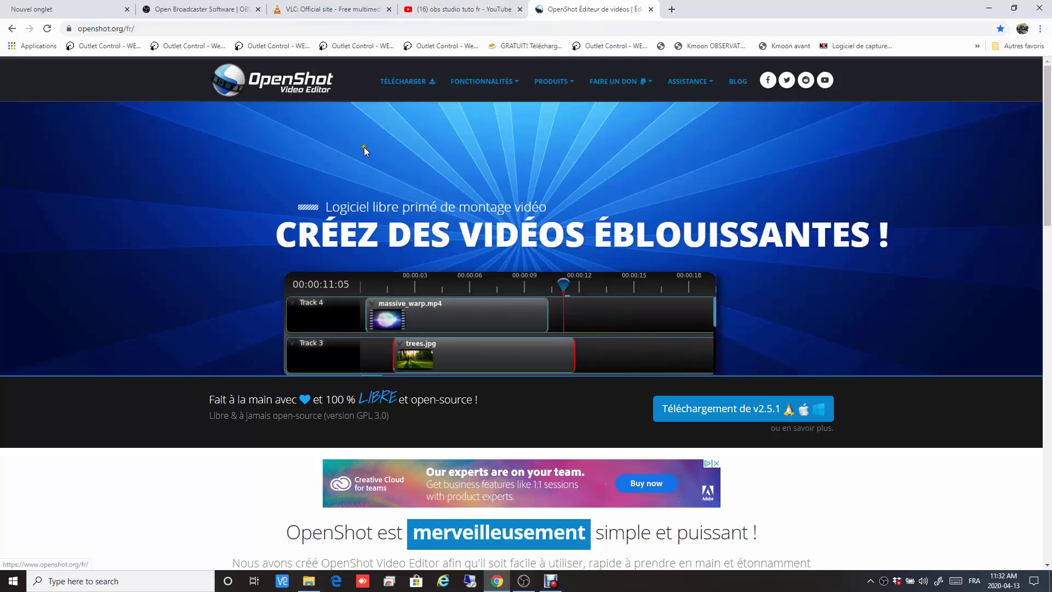
{"action": "scroll", "coordinate": [682, 240], "scroll_direction": "down", "scroll_amount": 6}
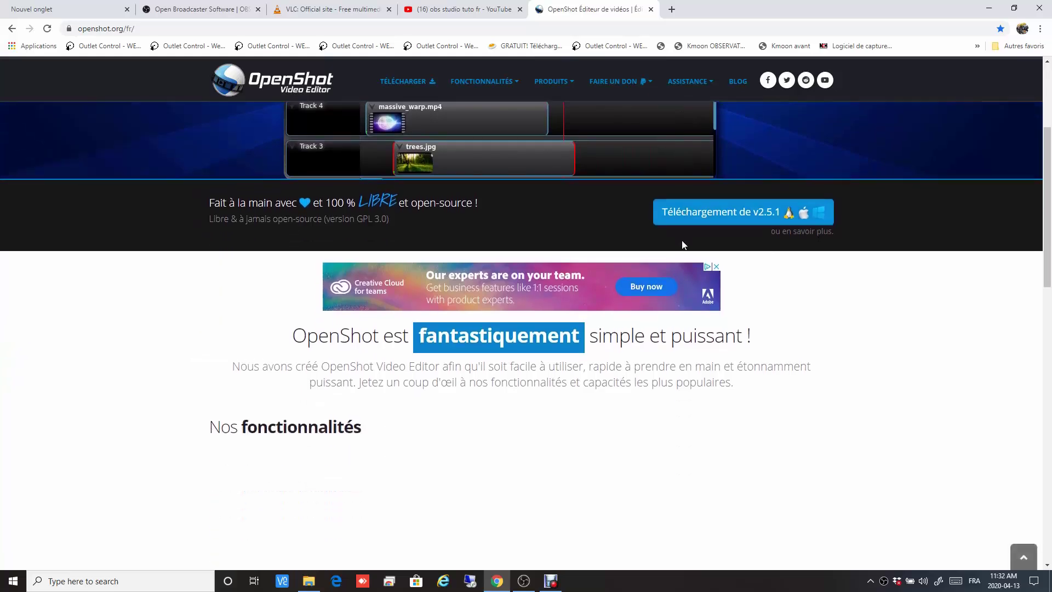
{"action": "scroll", "coordinate": [682, 240], "scroll_direction": "up", "scroll_amount": 6}
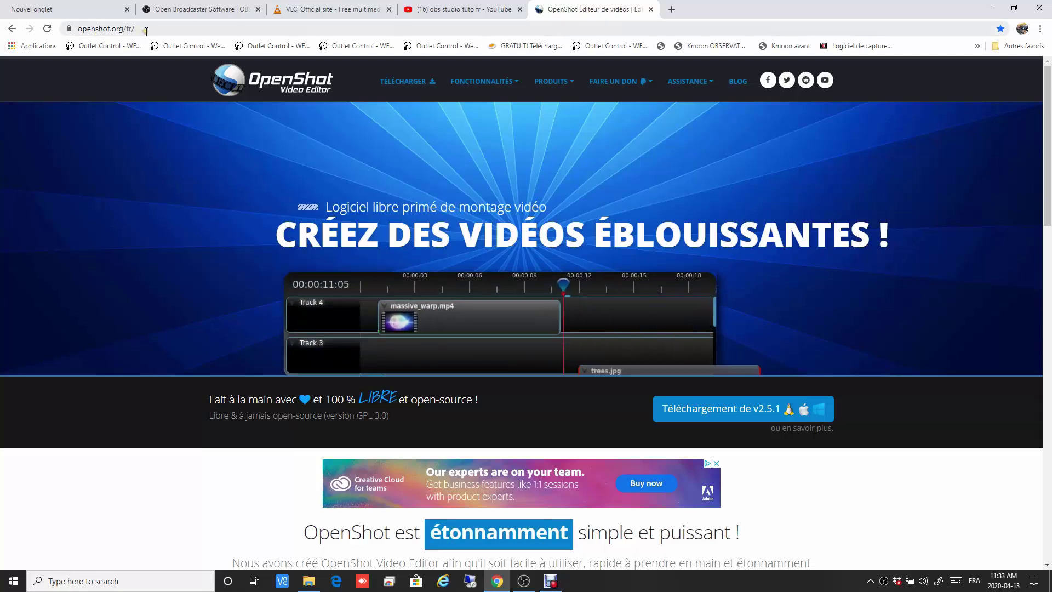
{"action": "left_click", "coordinate": [76, 30]}
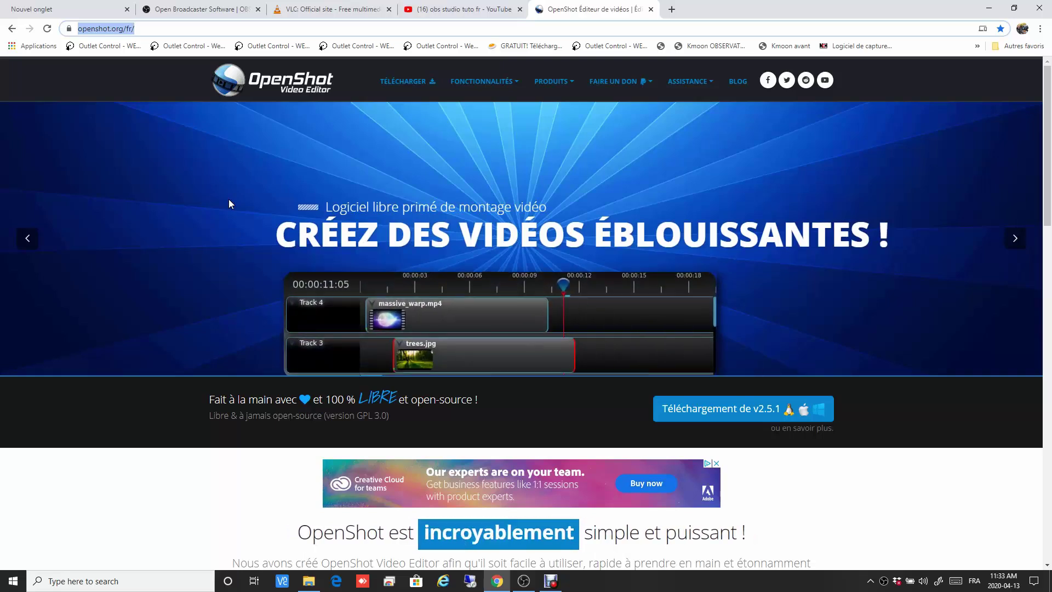
Switch to OBS Studio and create a new profile named "Capture ecran"
{"action": "left_click", "coordinate": [988, 7]}
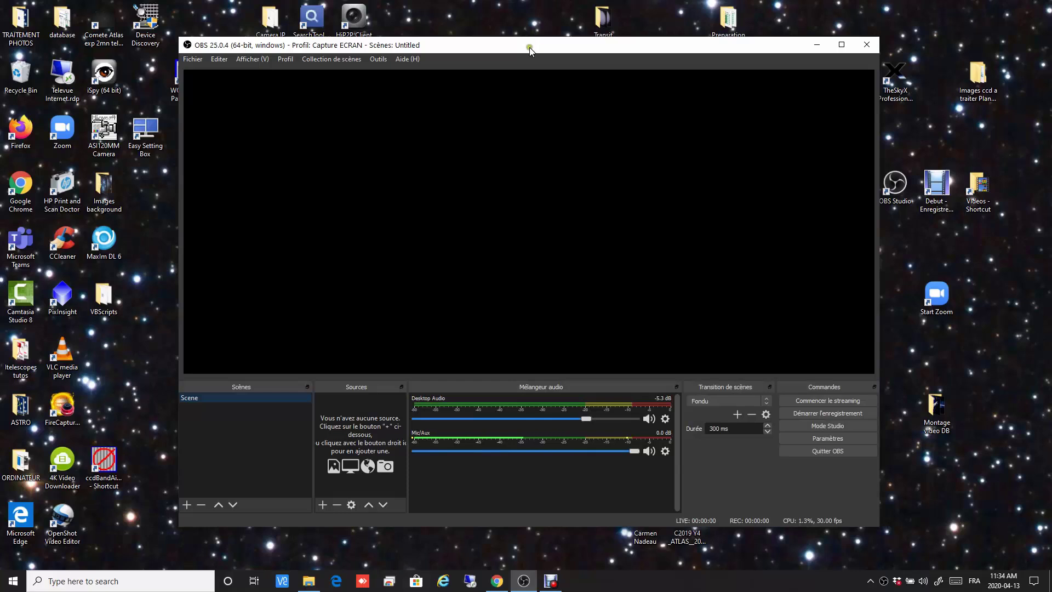
{"action": "left_click_drag", "start_coordinate": [530, 47], "coordinate": [535, 45]}
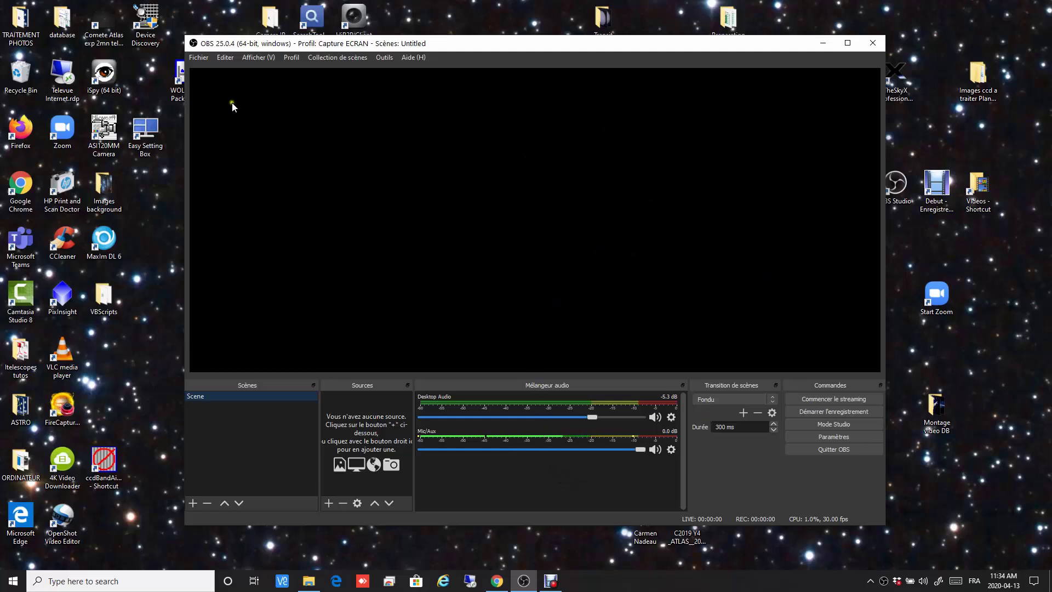
{"action": "left_click", "coordinate": [293, 58]}
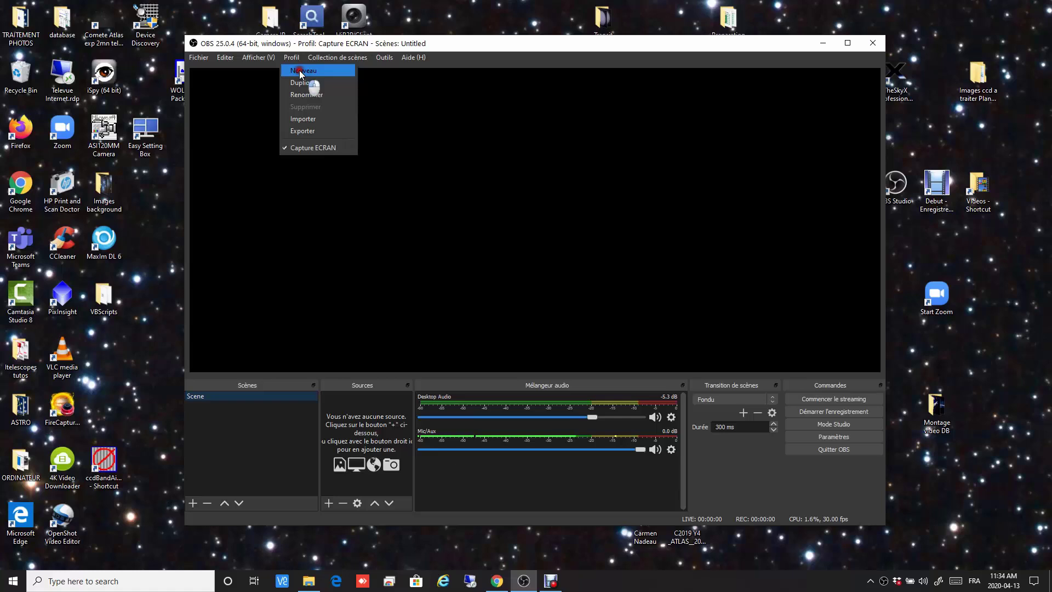
{"action": "left_click", "coordinate": [299, 70]}
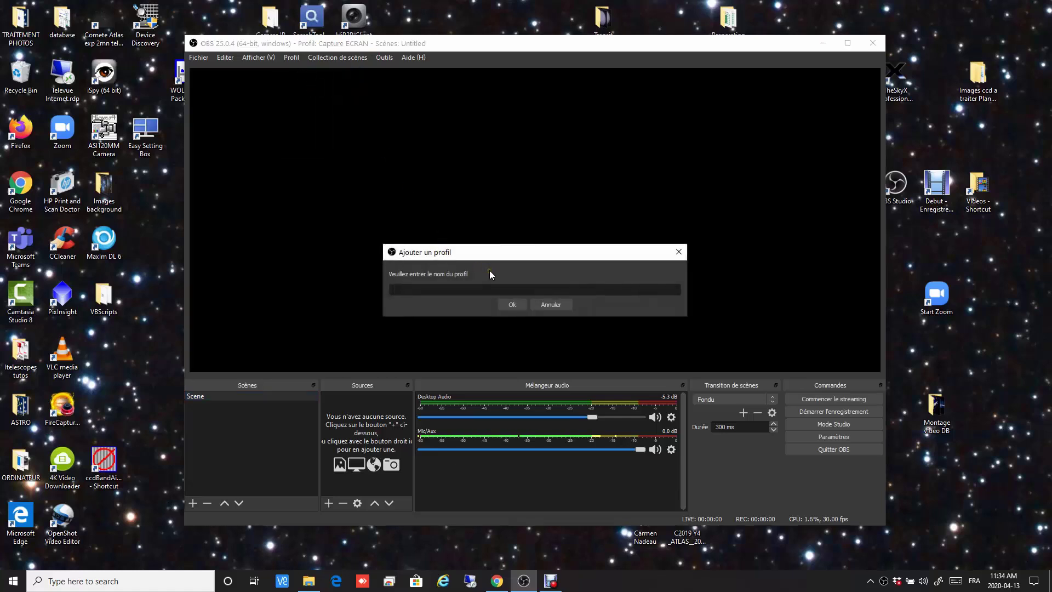
{"action": "type", "text": "Capture ecran"}
{"action": "left_click", "coordinate": [519, 305]}
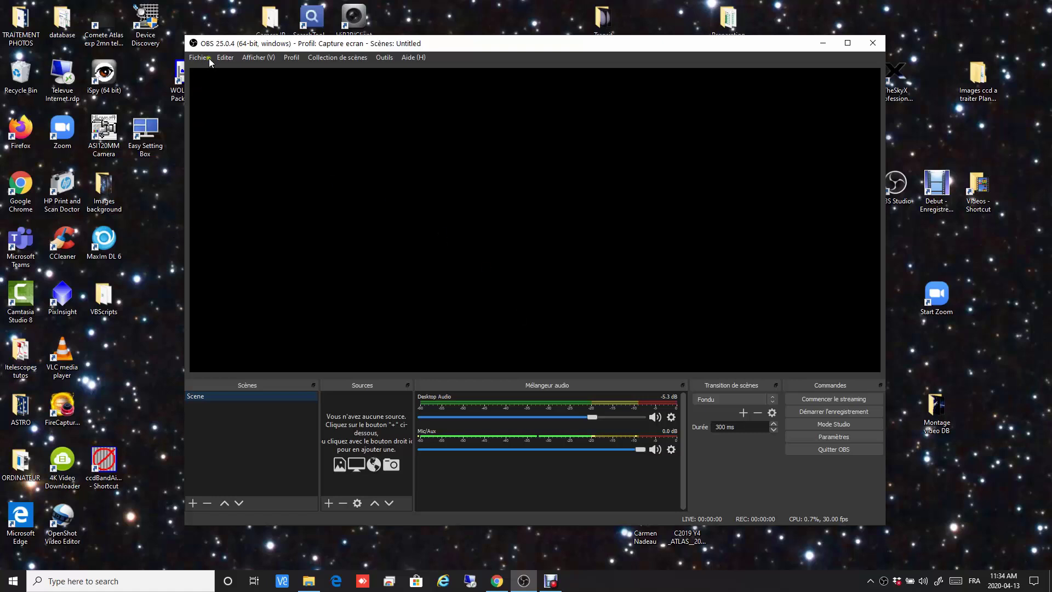
Create a new scene collection named "Capture ecran"
{"action": "left_click", "coordinate": [317, 58]}
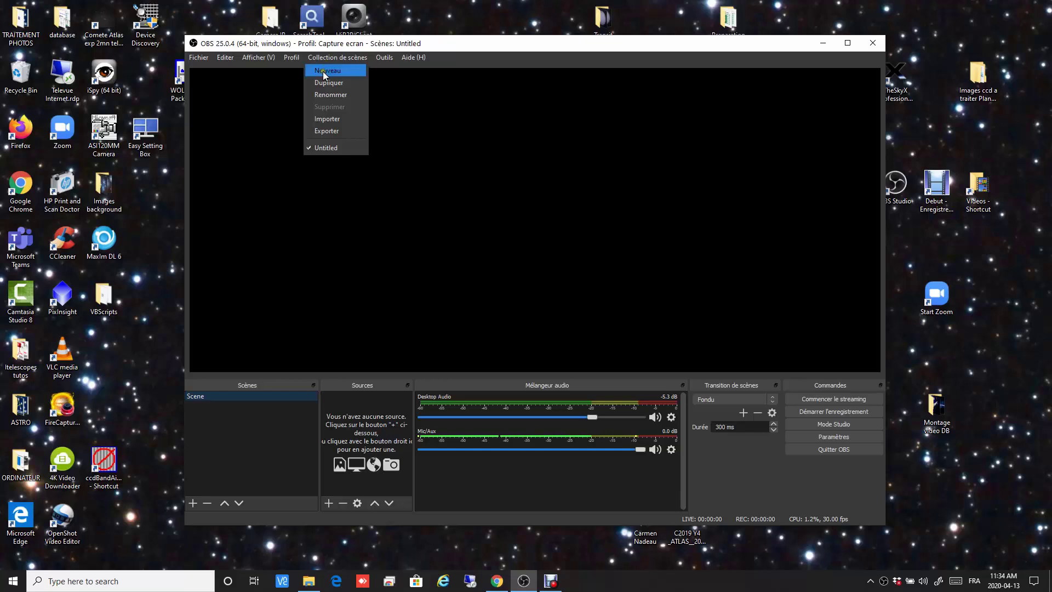
{"action": "left_click", "coordinate": [324, 71]}
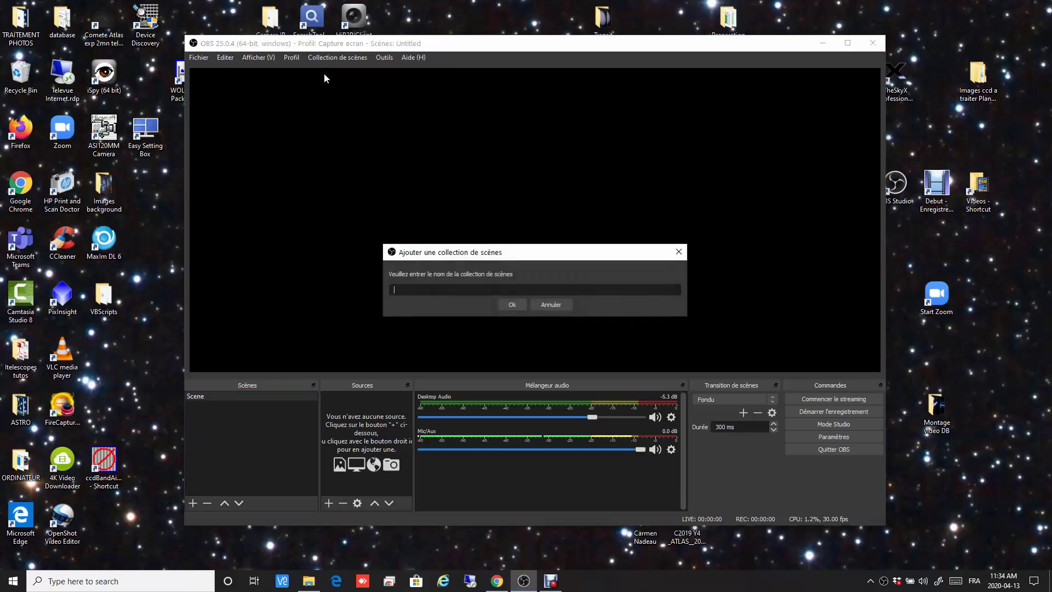
{"action": "type", "text": "Capture ecran"}
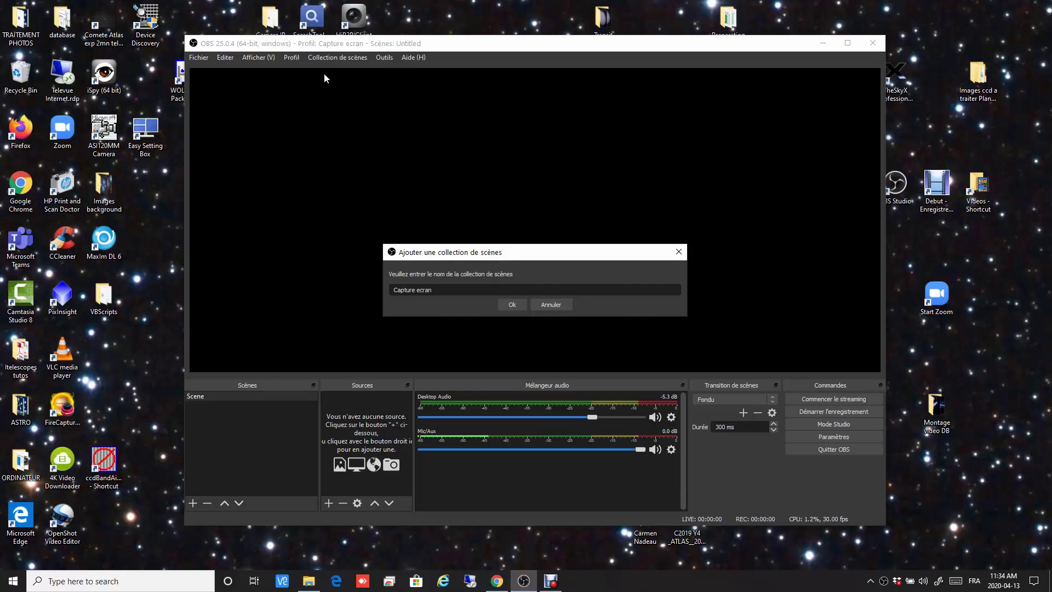
{"action": "key", "text": "Return"}
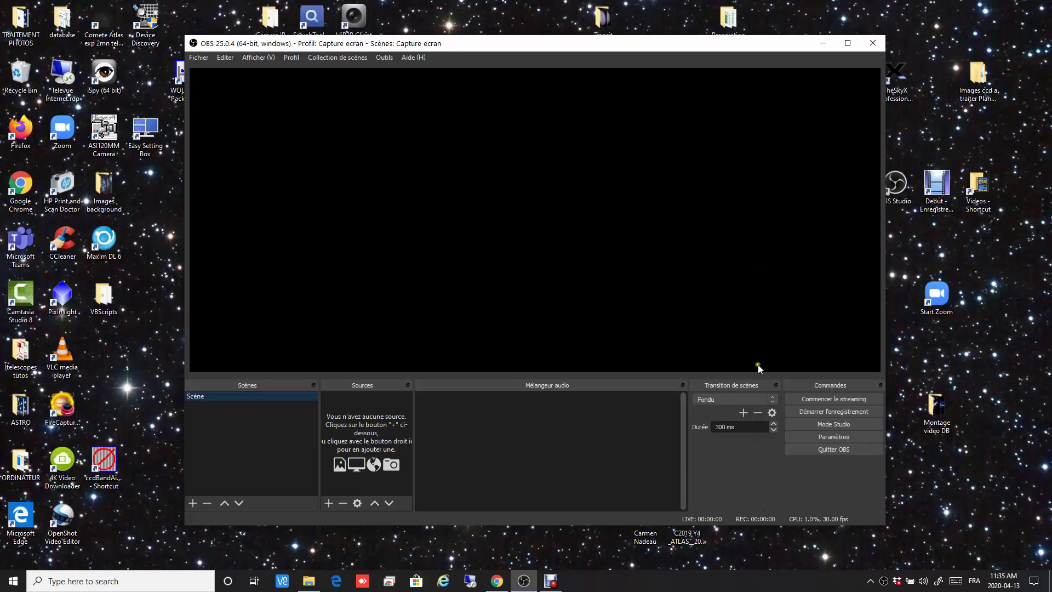
Dismiss the settings dialog without changes and maximize the OBS window
{"action": "left_click", "coordinate": [846, 44]}
{"action": "left_click", "coordinate": [831, 396]}
{"action": "left_click", "coordinate": [828, 439]}
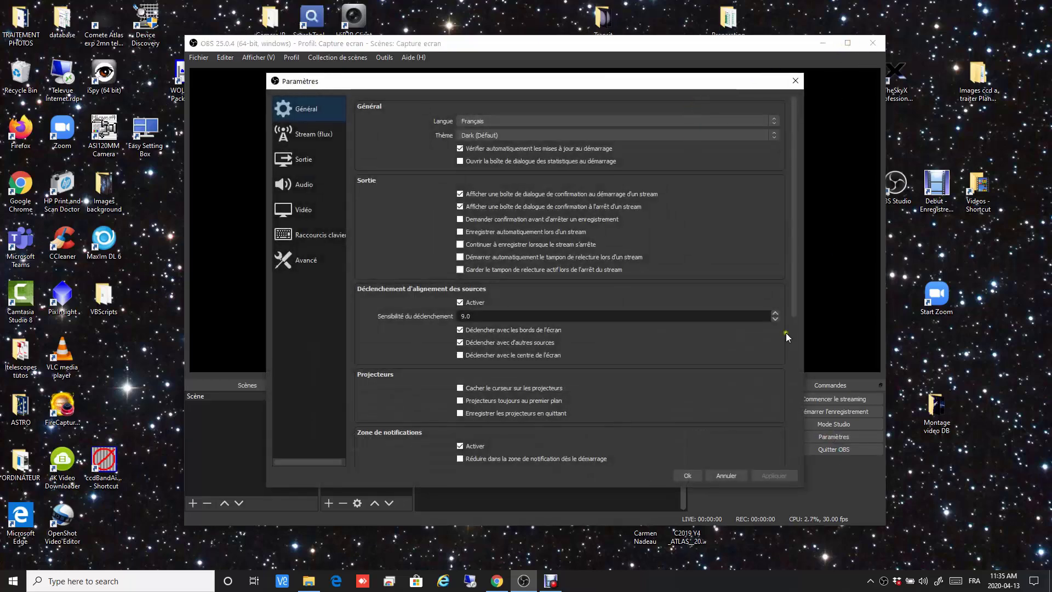
{"action": "left_click", "coordinate": [717, 475]}
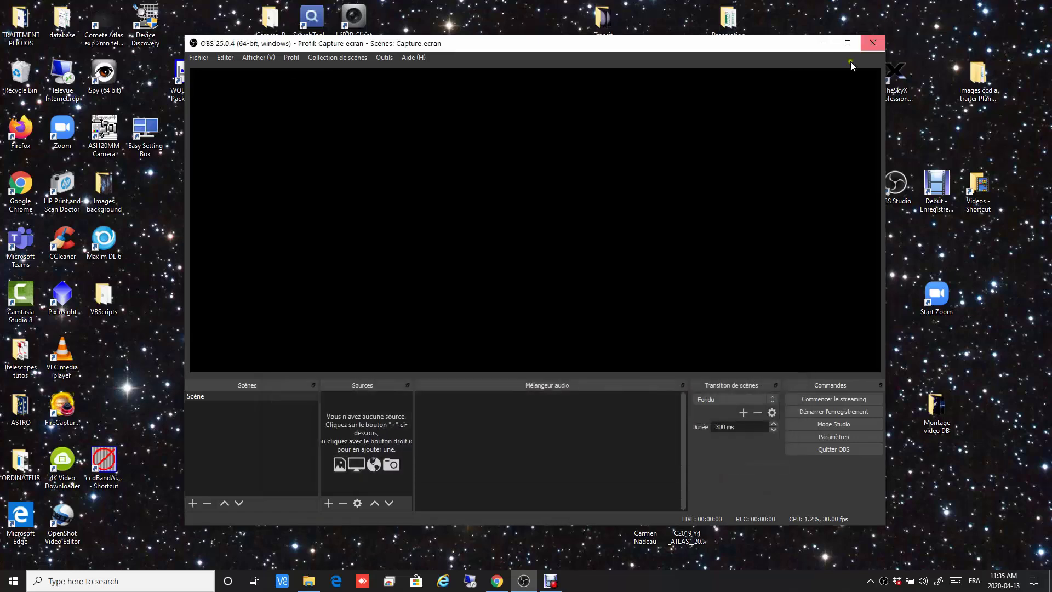
{"action": "left_click", "coordinate": [846, 43]}
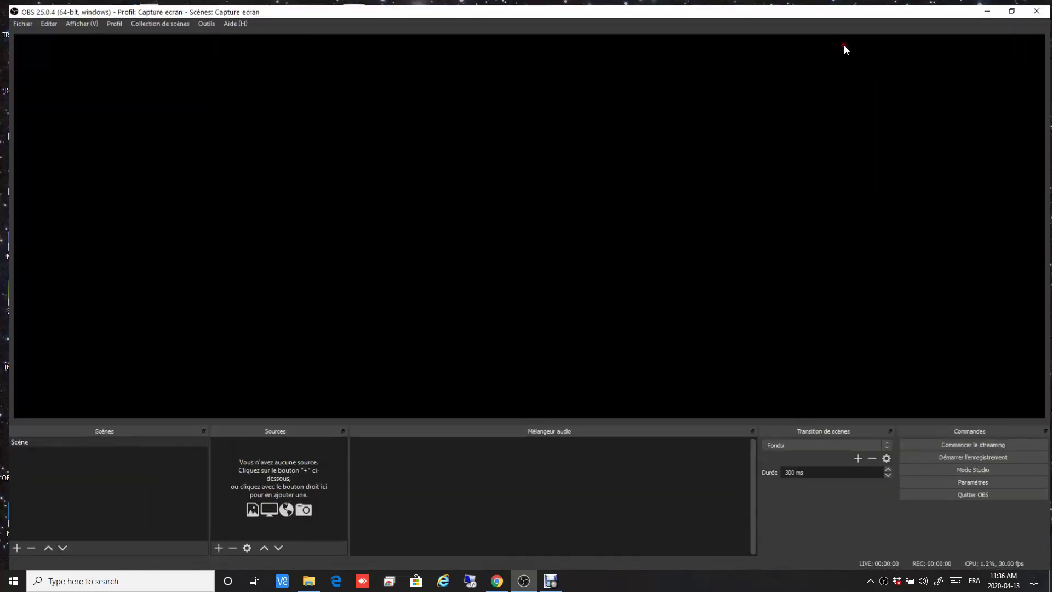
Open the general settings and review the available interface languages, keeping Français
{"action": "left_click", "coordinate": [968, 481]}
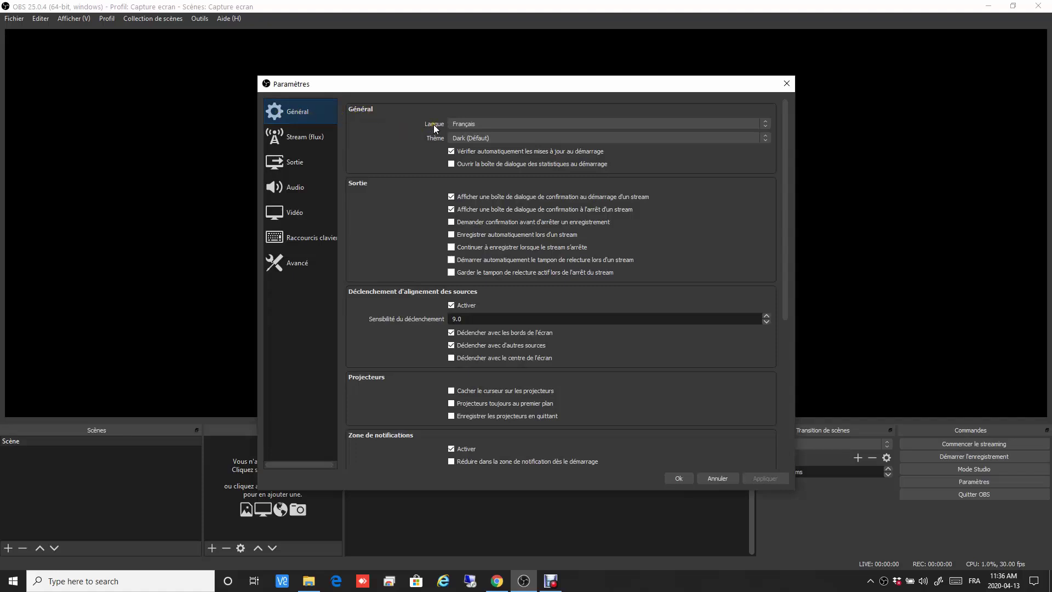
{"action": "left_click", "coordinate": [766, 126]}
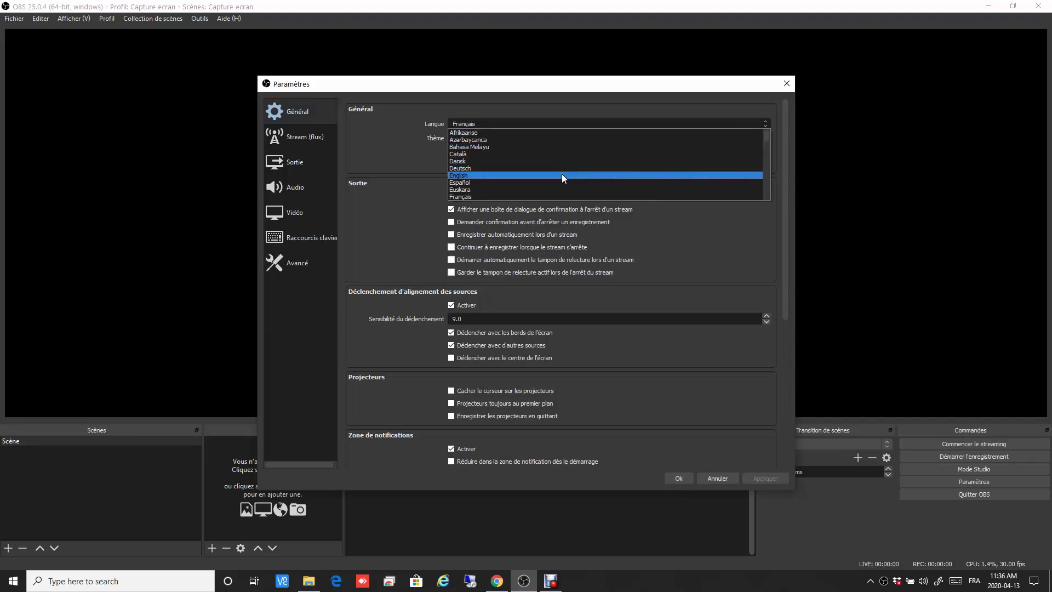
{"action": "scroll", "coordinate": [576, 159], "scroll_direction": "down", "scroll_amount": 2}
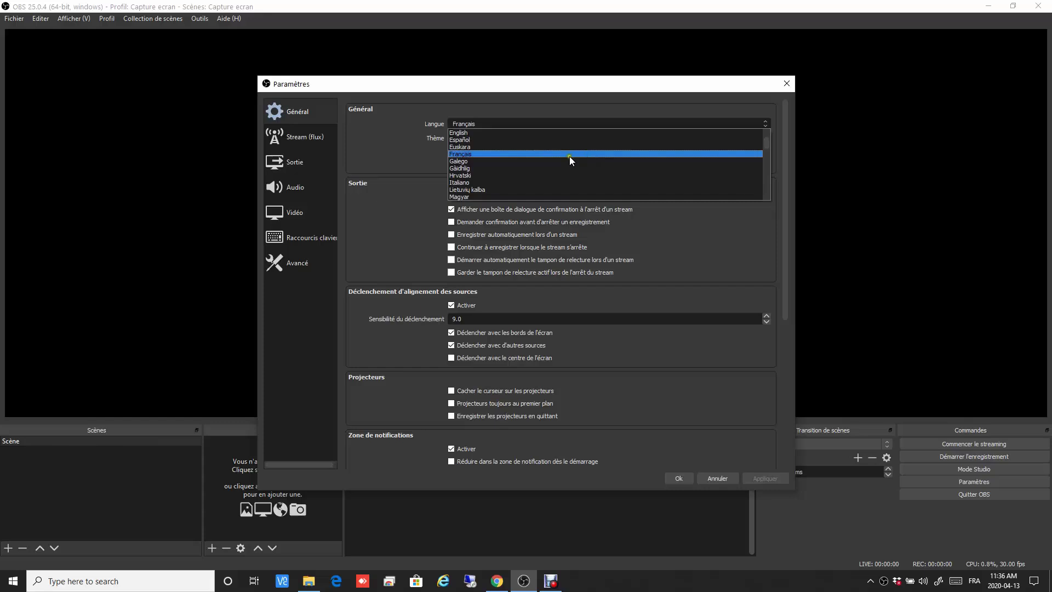
{"action": "left_click", "coordinate": [386, 162]}
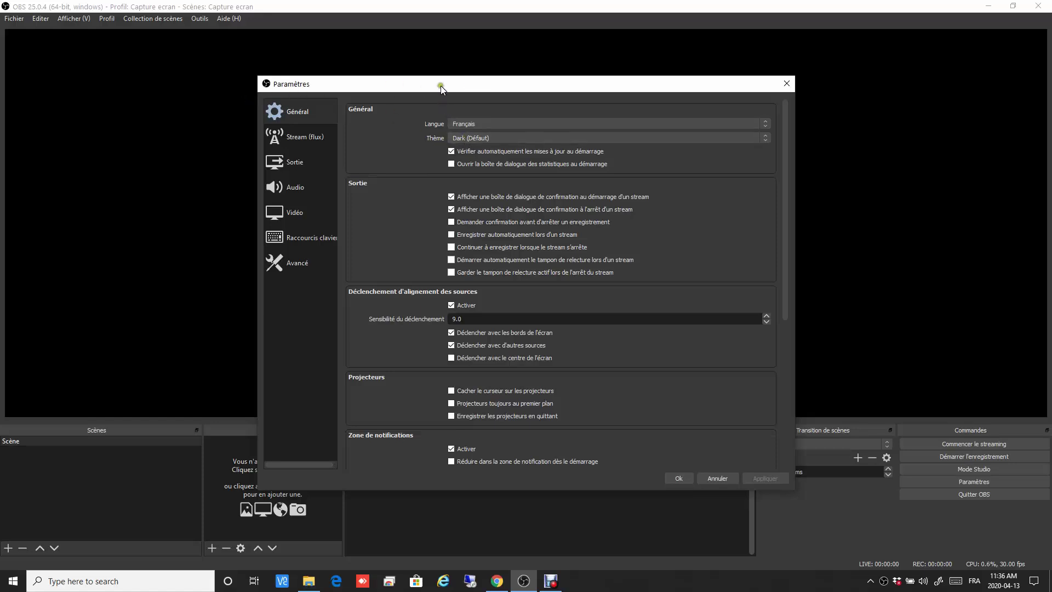
Try the Acri, Rachni and System interface themes, moving the settings dialog aside to see the main window, and discard the theme changes
{"action": "left_click_drag", "start_coordinate": [440, 85], "coordinate": [787, 308]}
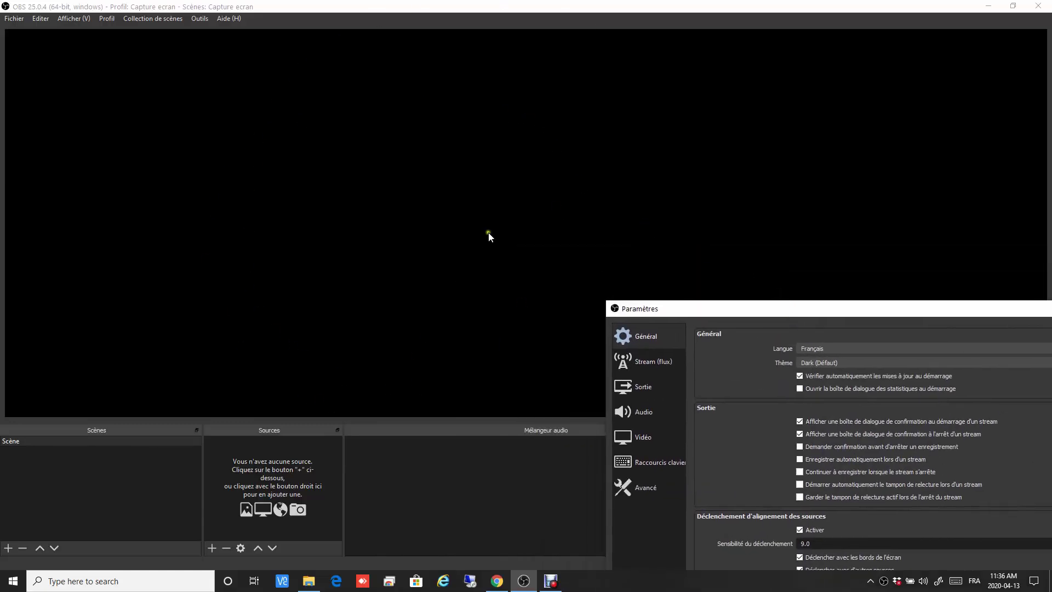
{"action": "left_click_drag", "start_coordinate": [710, 306], "coordinate": [399, 113]}
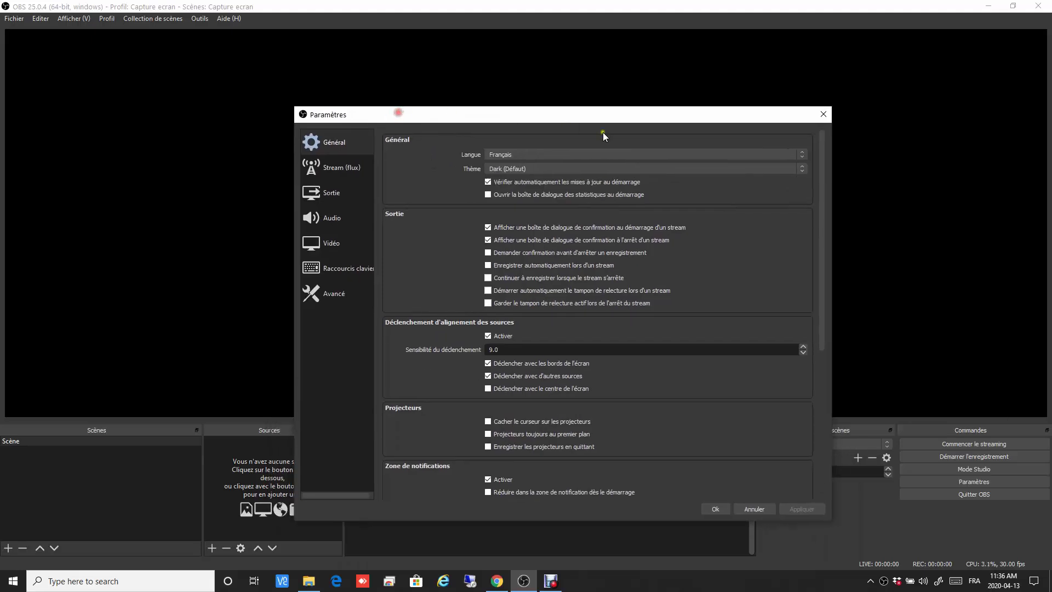
{"action": "left_click", "coordinate": [802, 171]}
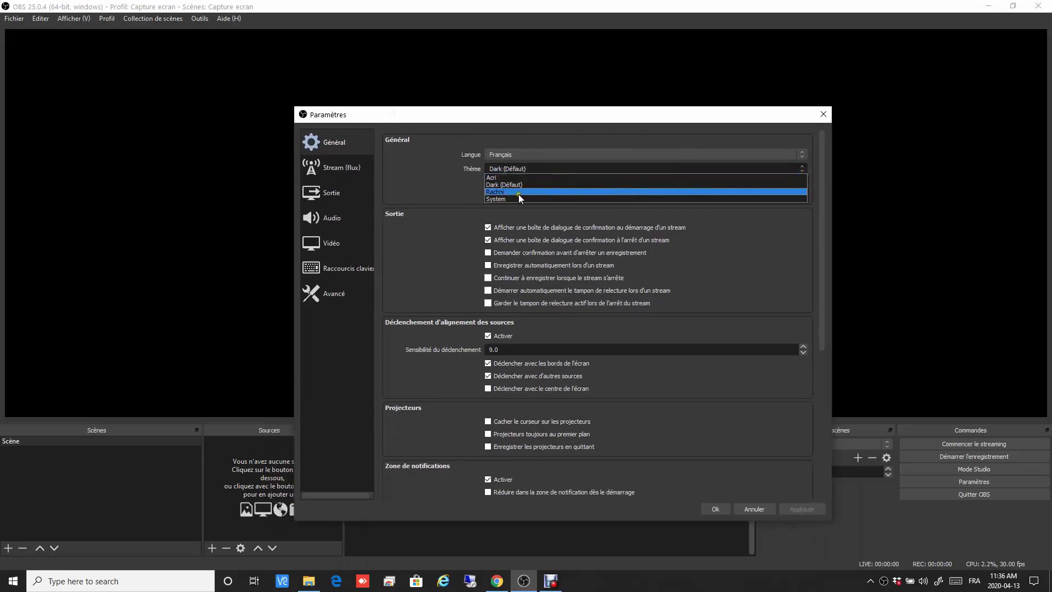
{"action": "left_click", "coordinate": [494, 178]}
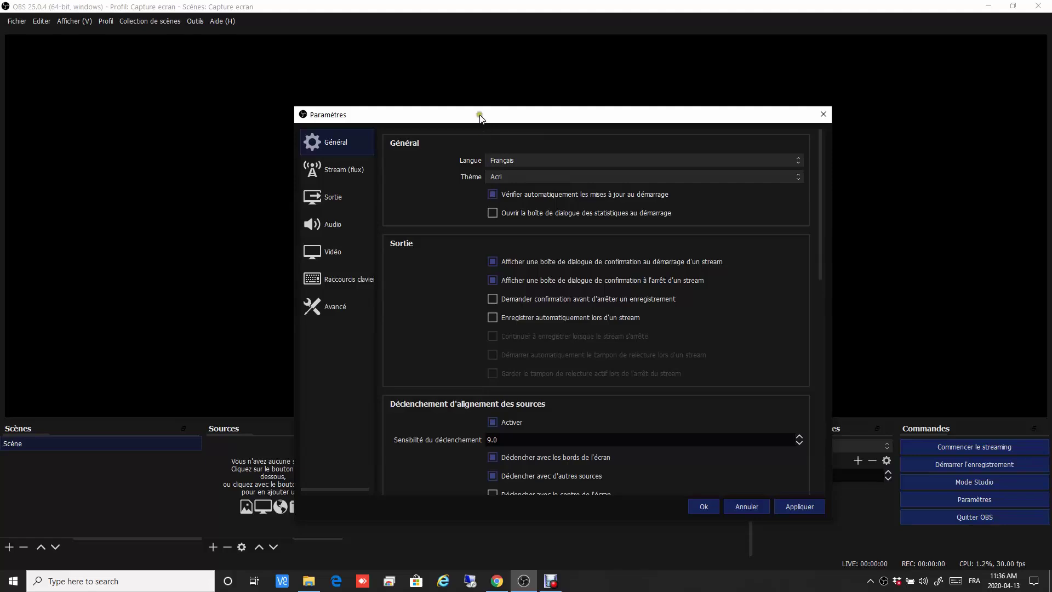
{"action": "left_click_drag", "start_coordinate": [480, 117], "coordinate": [636, 111]}
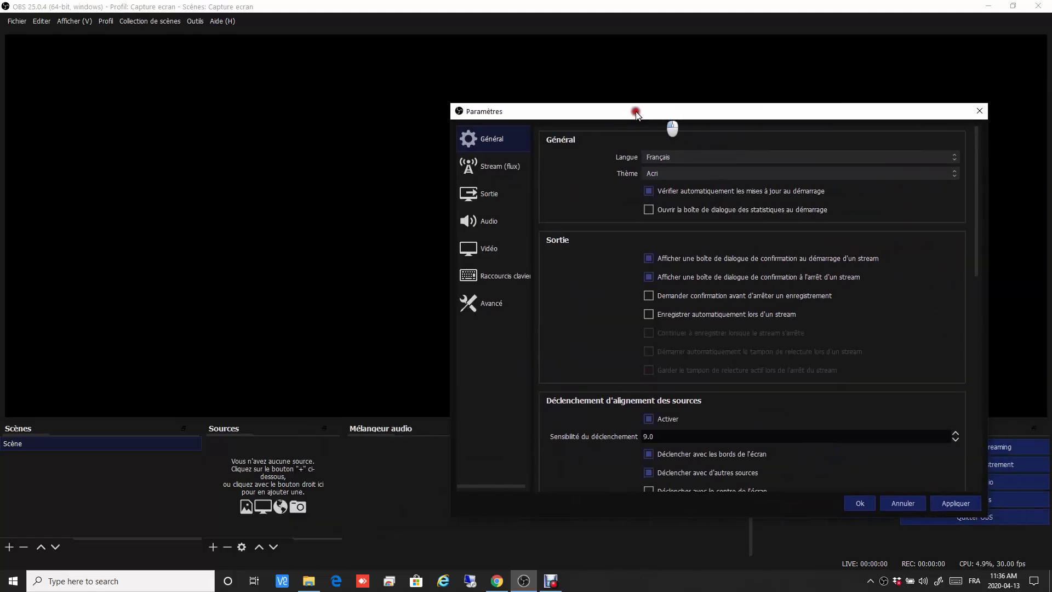
{"action": "left_click", "coordinate": [952, 173]}
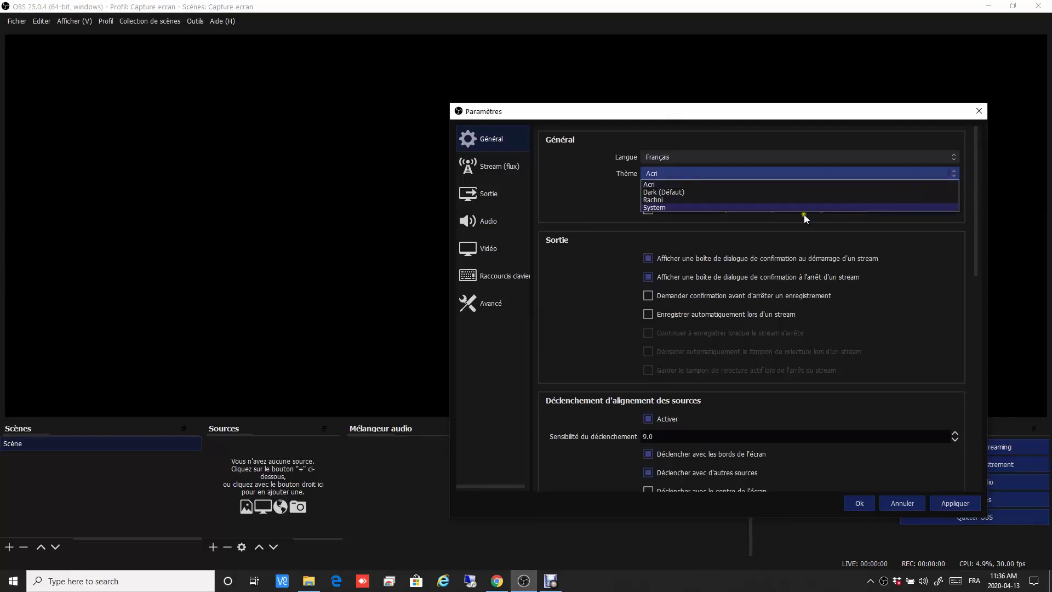
{"action": "left_click", "coordinate": [663, 199]}
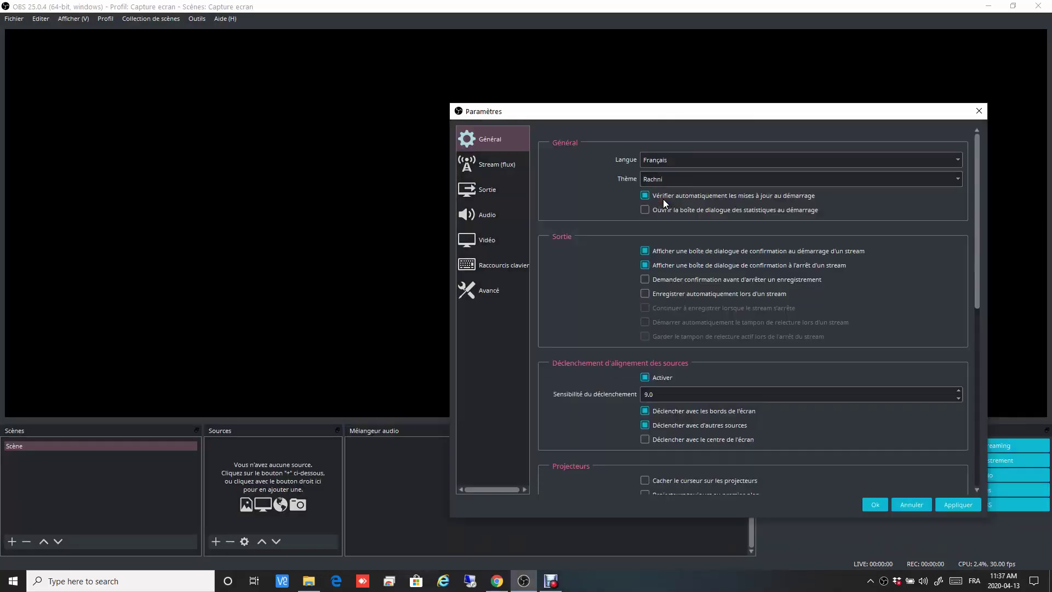
{"action": "left_click", "coordinate": [955, 183]}
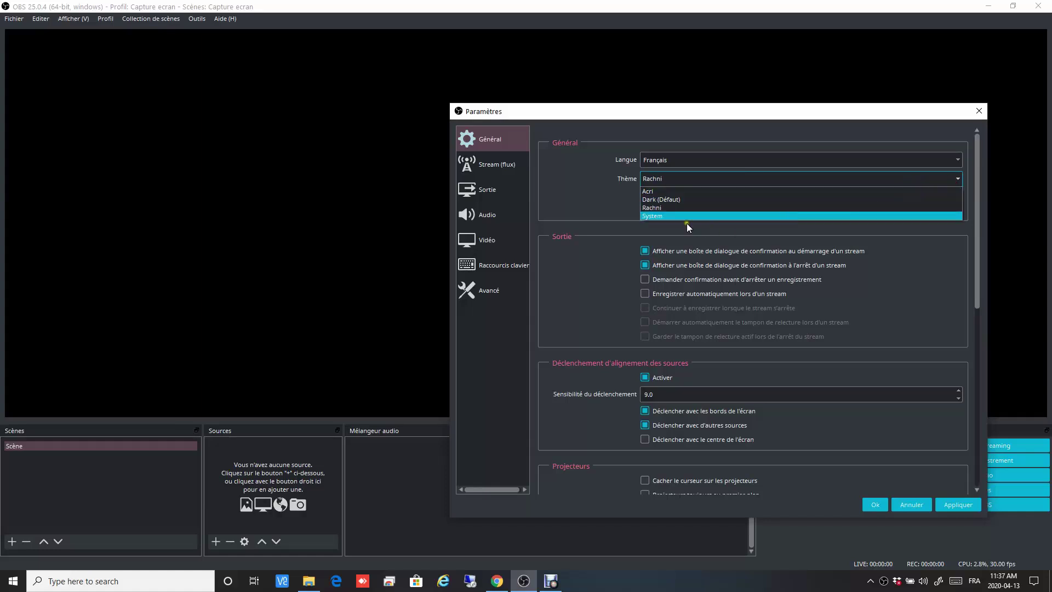
{"action": "left_click", "coordinate": [655, 216]}
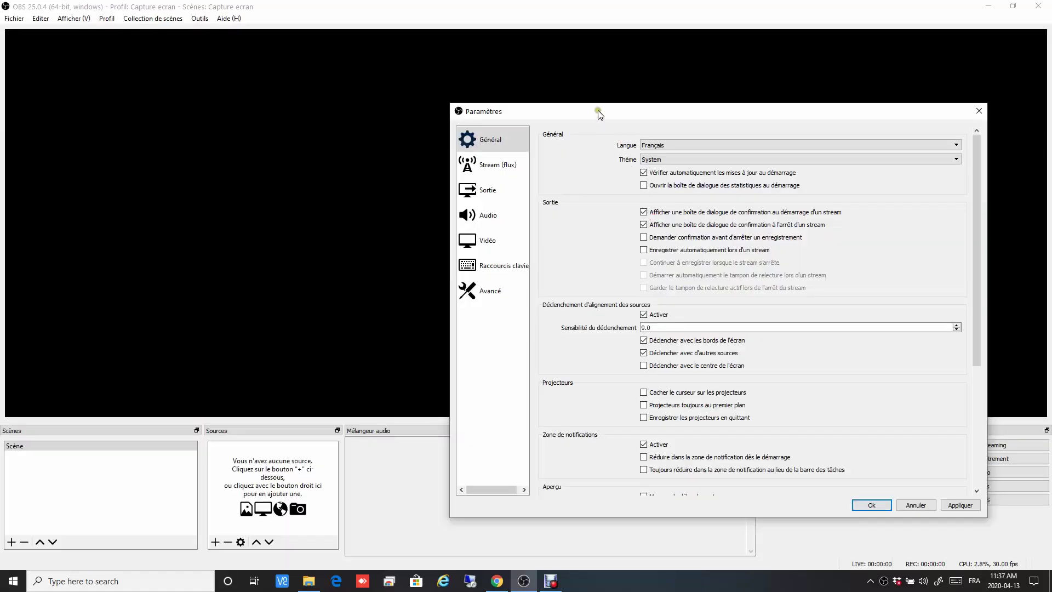
{"action": "left_click_drag", "start_coordinate": [598, 110], "coordinate": [684, 83]}
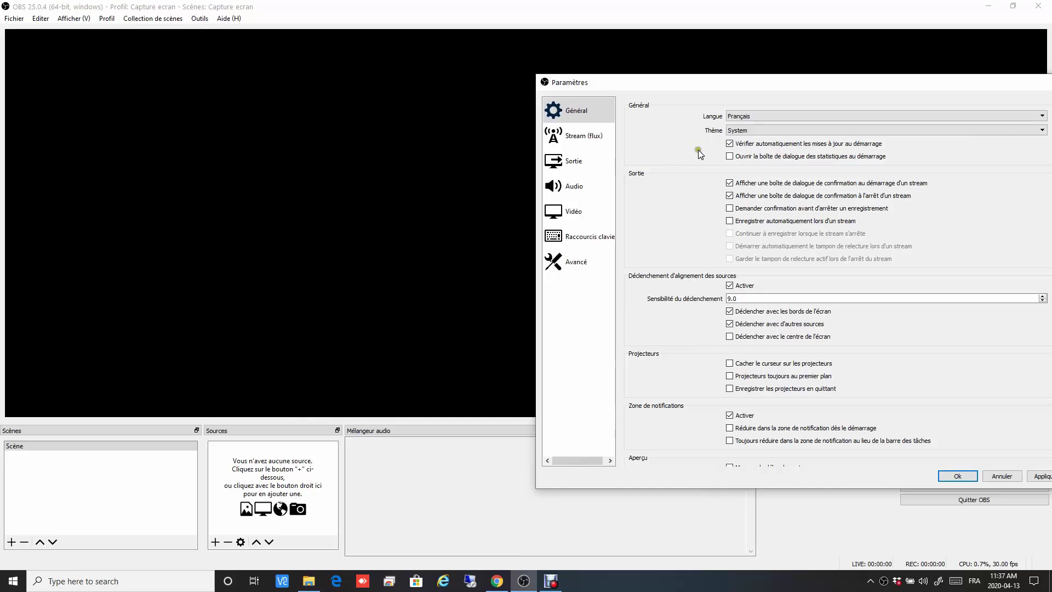
{"action": "left_click_drag", "start_coordinate": [689, 77], "coordinate": [517, 100]}
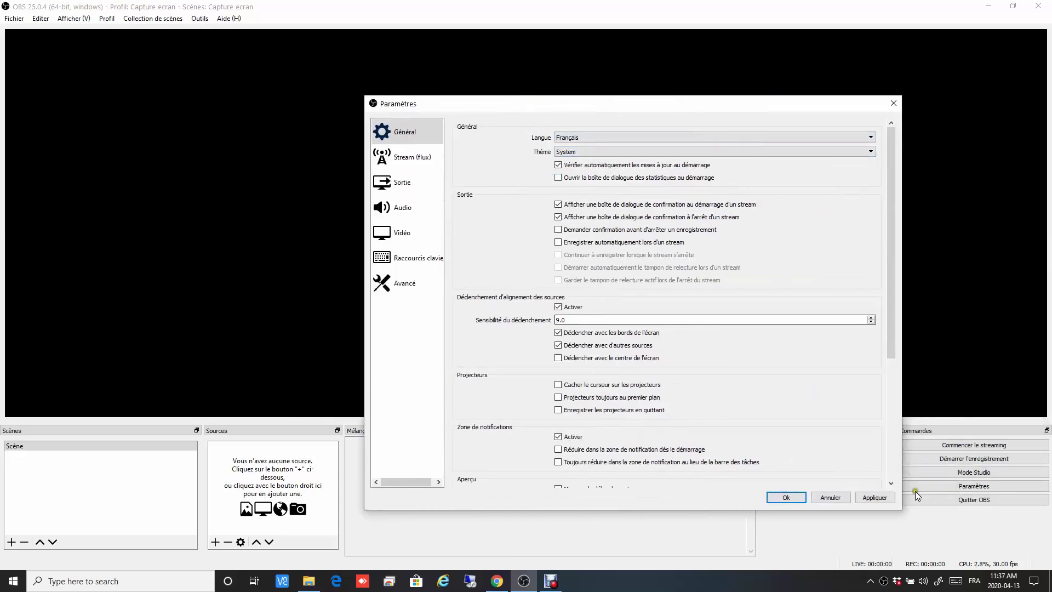
{"action": "left_click", "coordinate": [831, 498]}
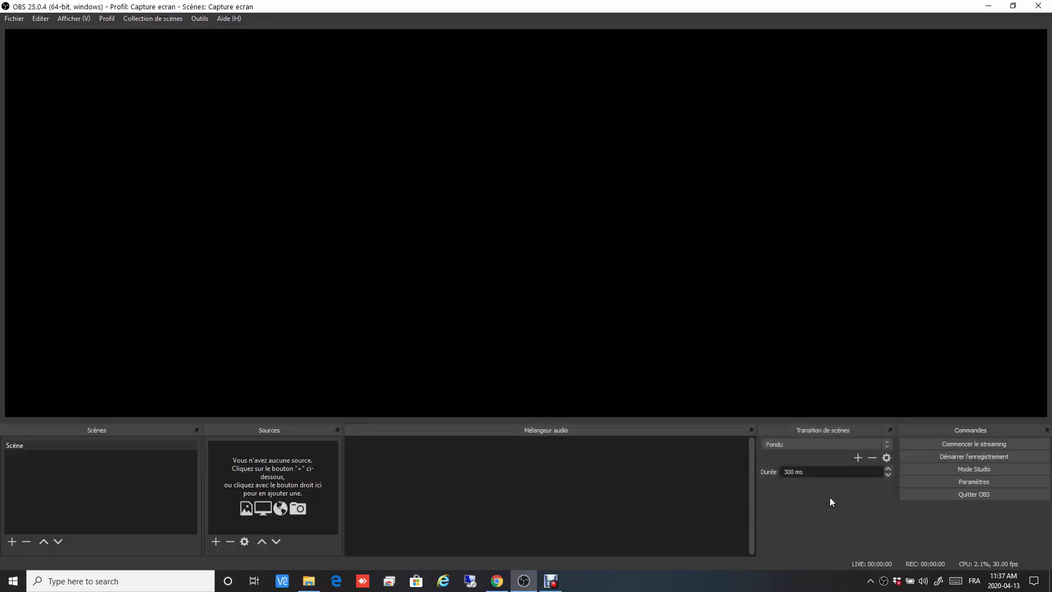
Reopen the settings and review the general options from source alignment down to the multiview section
{"action": "left_click", "coordinate": [968, 481]}
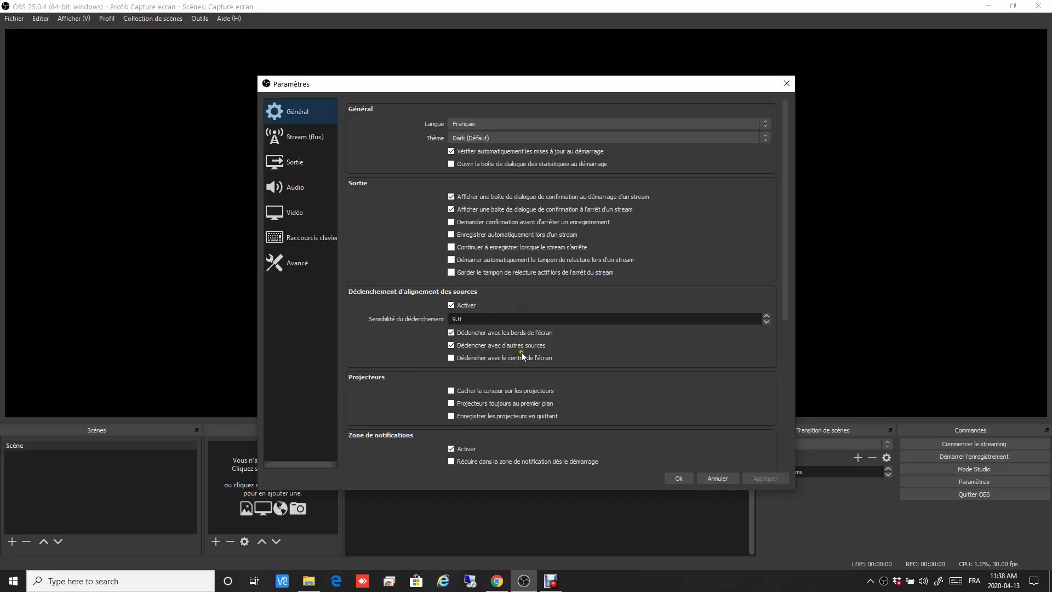
{"action": "scroll", "coordinate": [645, 396], "scroll_direction": "down", "scroll_amount": 2}
{"action": "scroll", "coordinate": [646, 400], "scroll_direction": "down", "scroll_amount": 1}
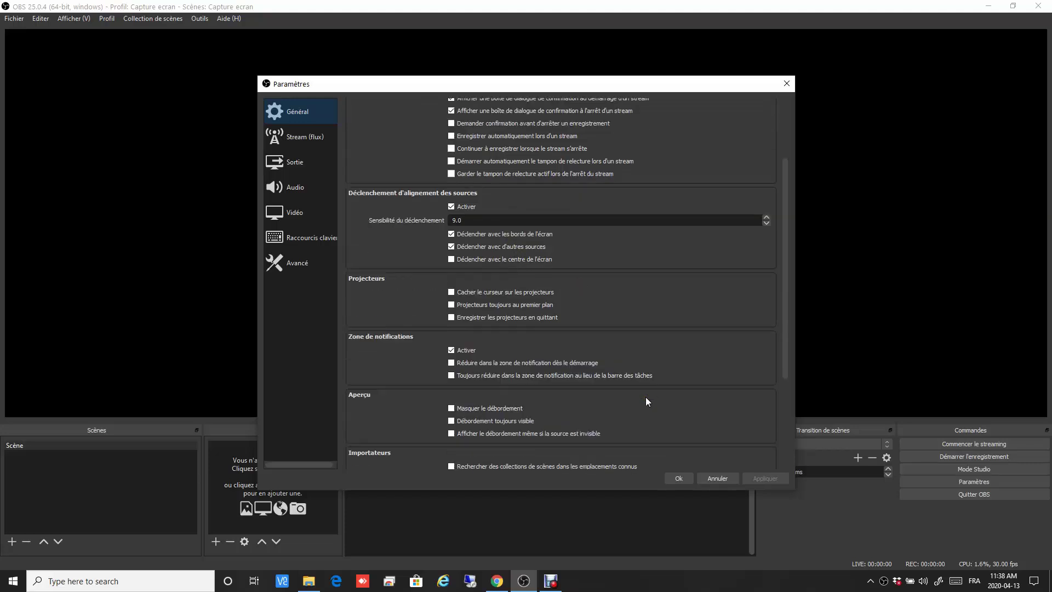
{"action": "scroll", "coordinate": [645, 397], "scroll_direction": "down", "scroll_amount": 2}
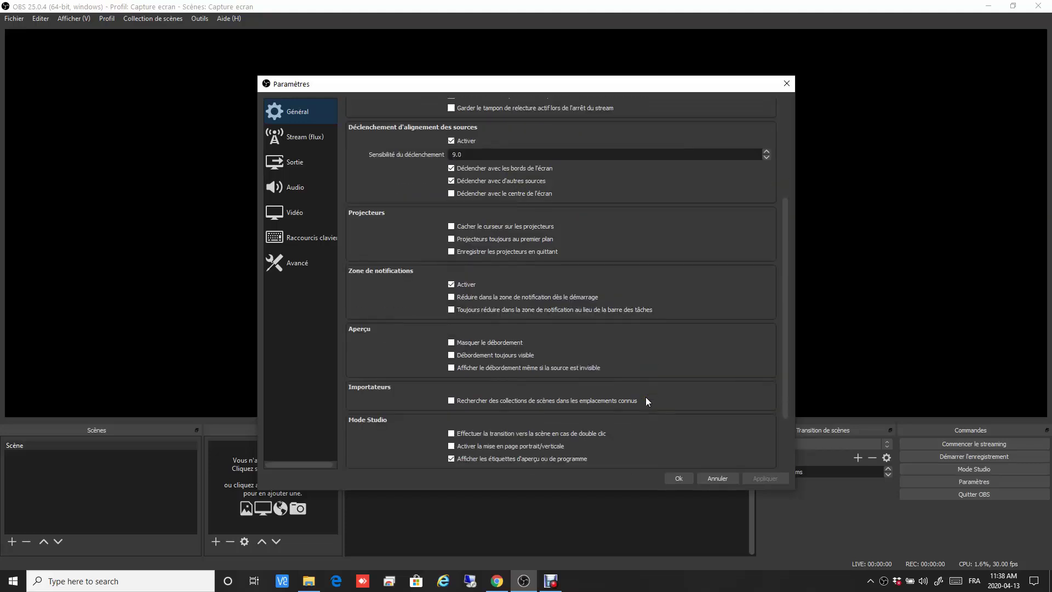
{"action": "scroll", "coordinate": [646, 397], "scroll_direction": "down", "scroll_amount": 3}
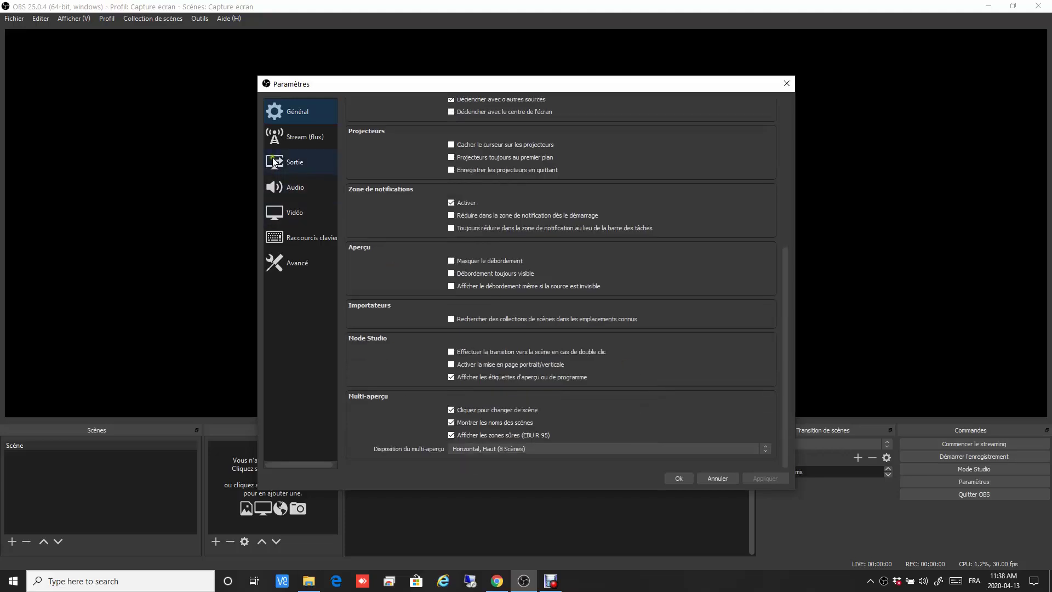
Set the streaming service to YouTube / YouTube Gaming in the stream settings
{"action": "left_click", "coordinate": [288, 137]}
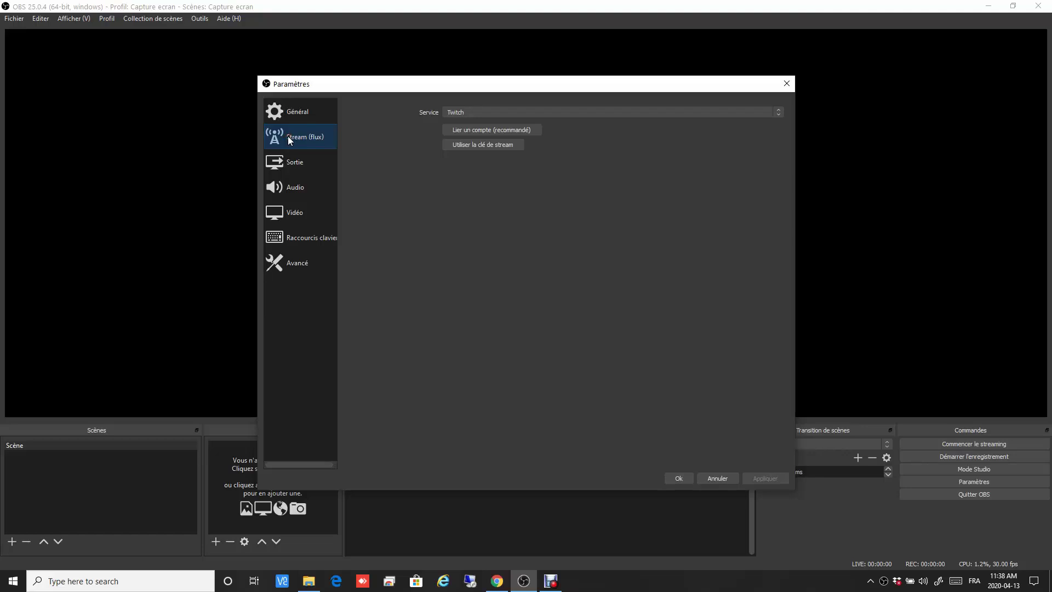
{"action": "left_click", "coordinate": [780, 114]}
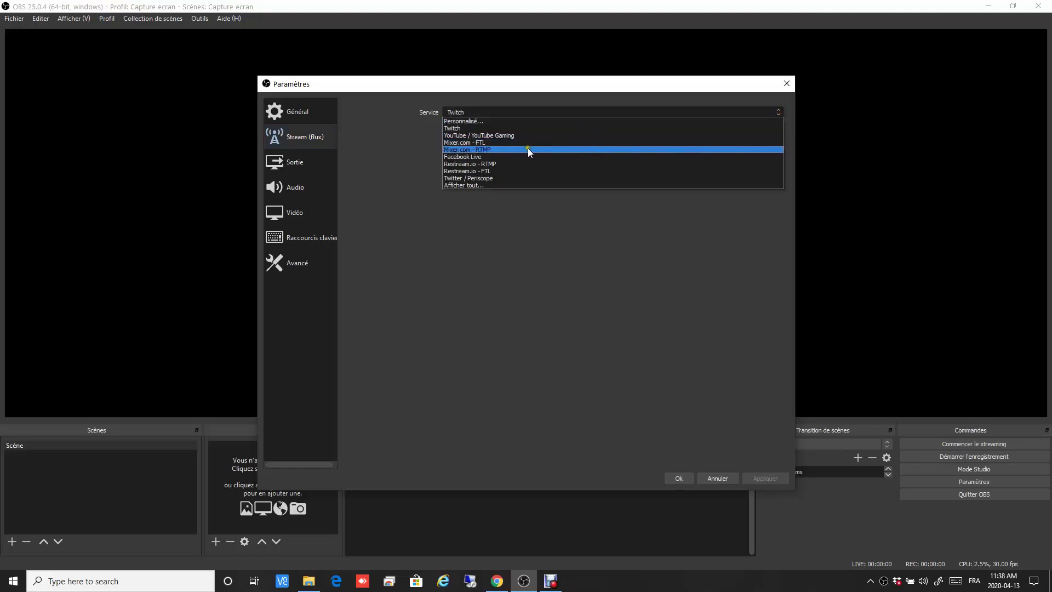
{"action": "left_click", "coordinate": [505, 135]}
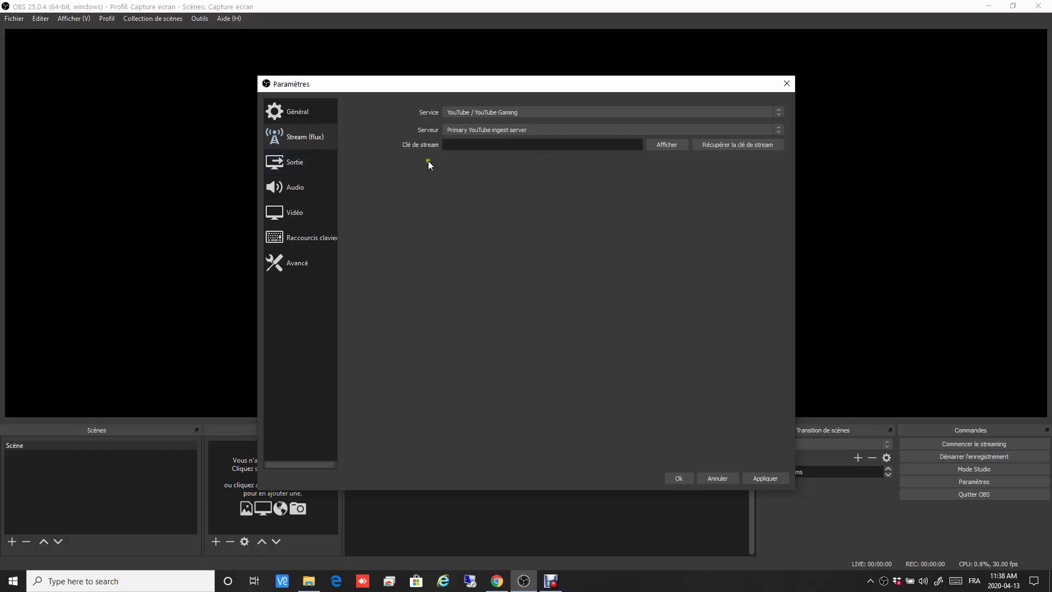
{"action": "left_click", "coordinate": [460, 195]}
Set the recording path to the OBS folder inside Videos in the output settings
{"action": "left_click", "coordinate": [288, 162]}
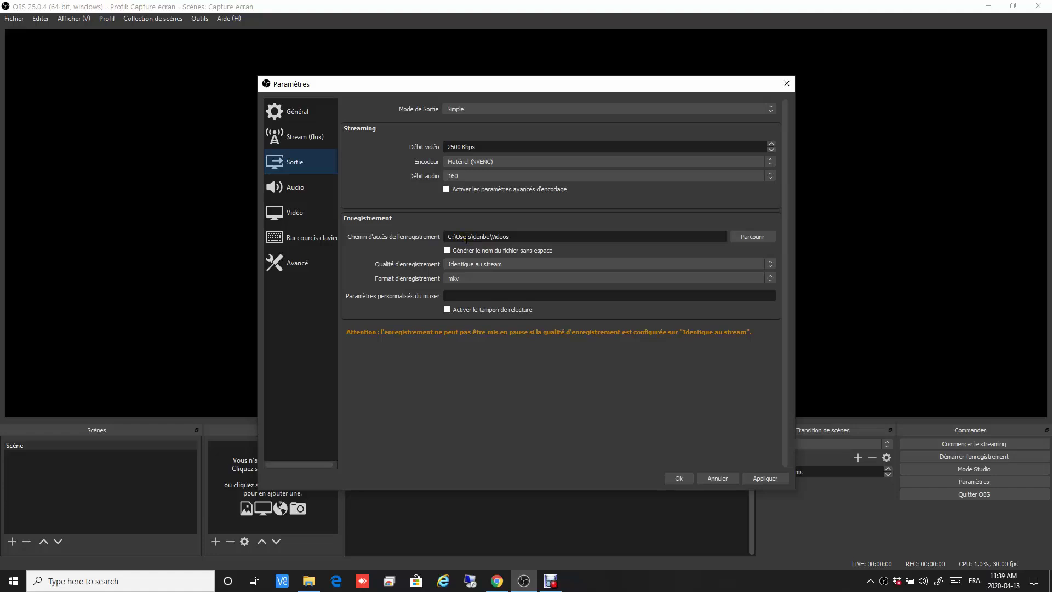
{"action": "left_click", "coordinate": [752, 237]}
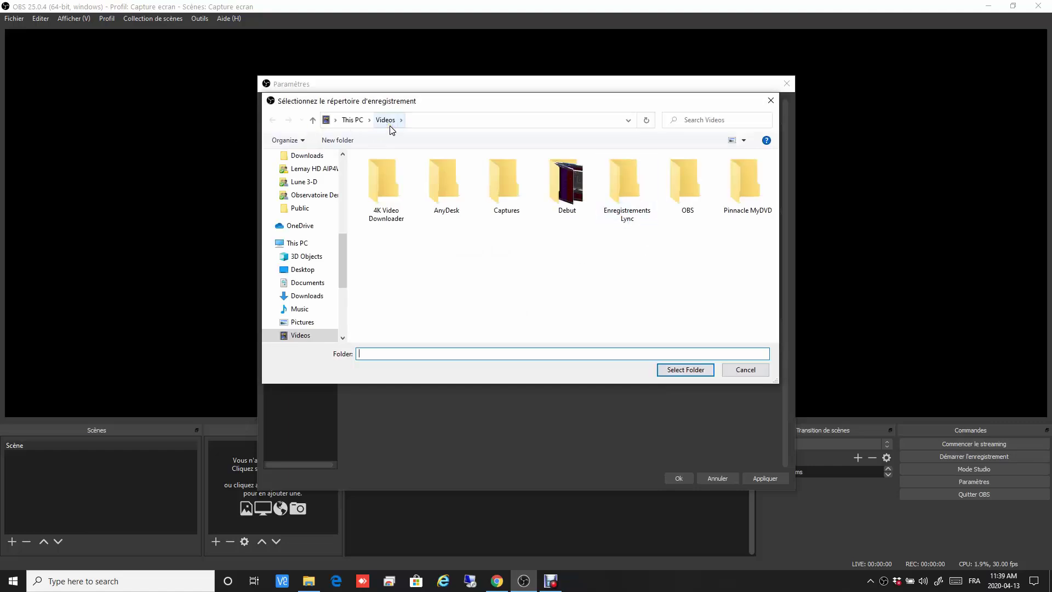
{"action": "left_click", "coordinate": [686, 189]}
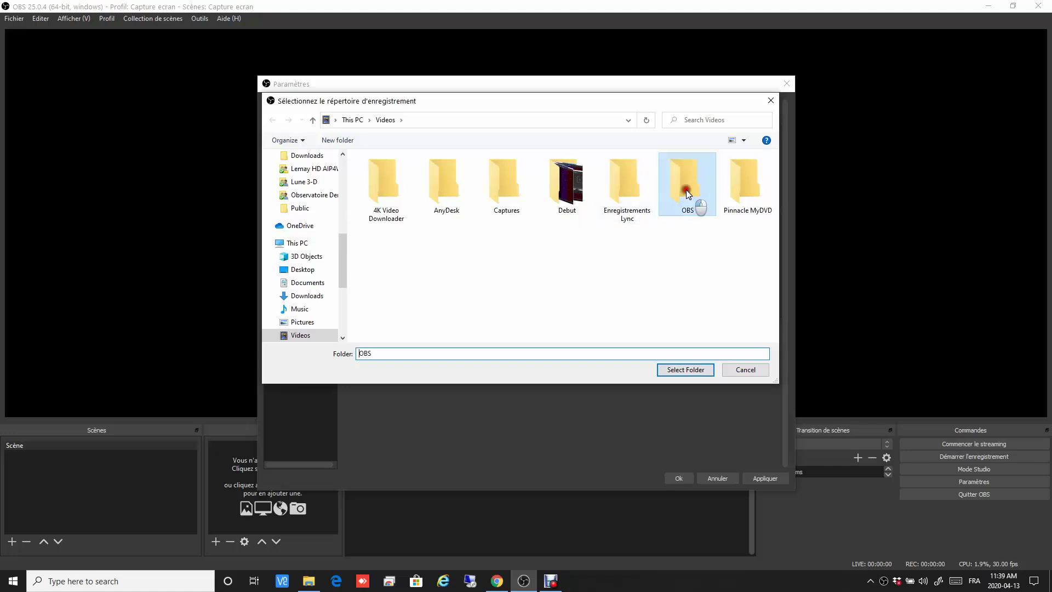
{"action": "left_click", "coordinate": [702, 207]}
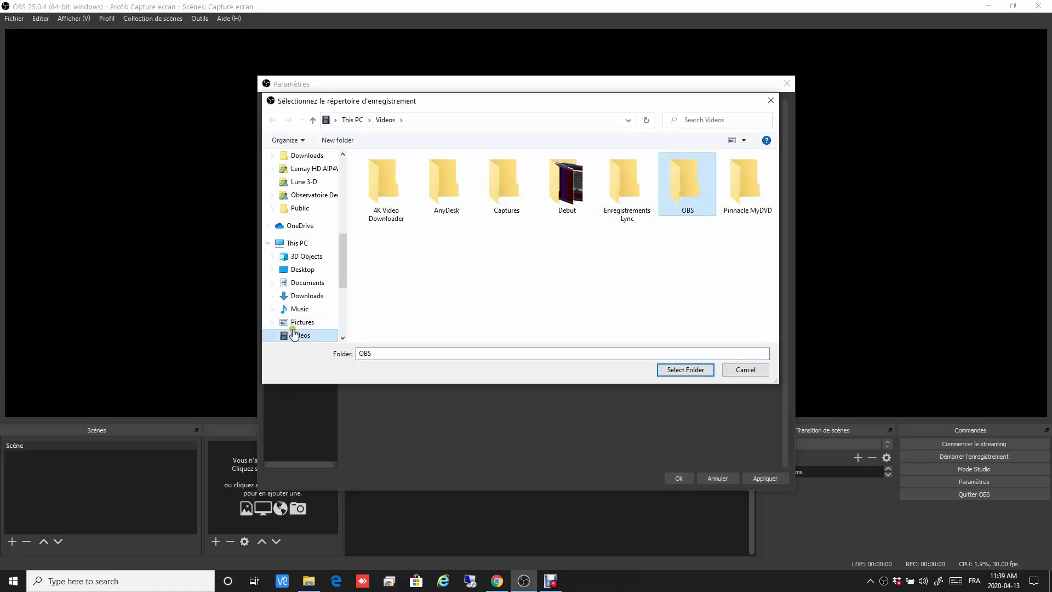
{"action": "left_click", "coordinate": [360, 356]}
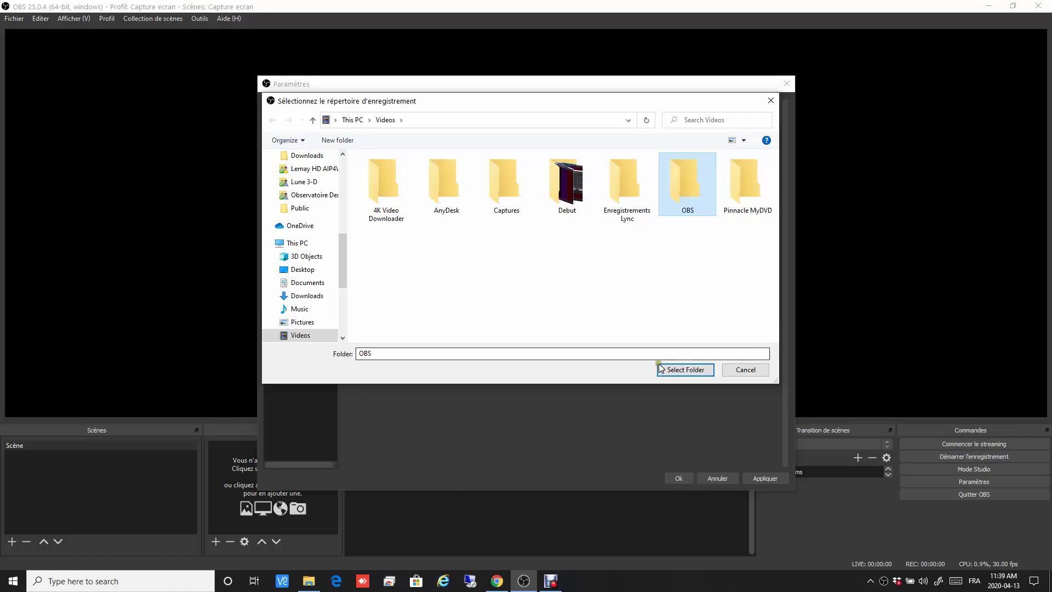
{"action": "left_click", "coordinate": [676, 370]}
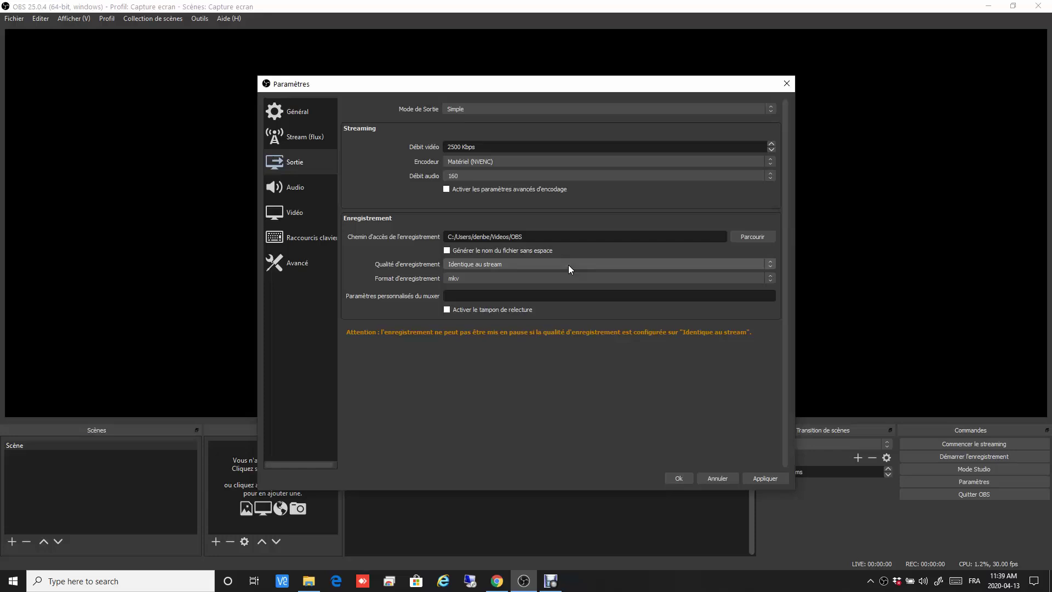
Set the recording quality to "Haute qualité, taille de fichier moyenne", briefly switching back to "Identique au stream" for comparison
{"action": "left_click", "coordinate": [770, 262]}
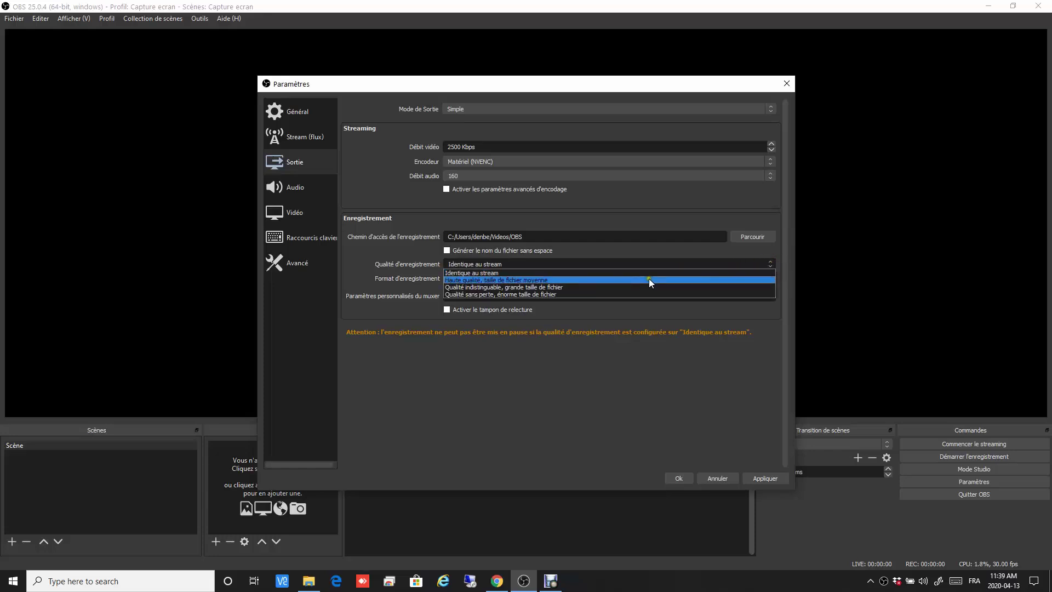
{"action": "left_click", "coordinate": [489, 280]}
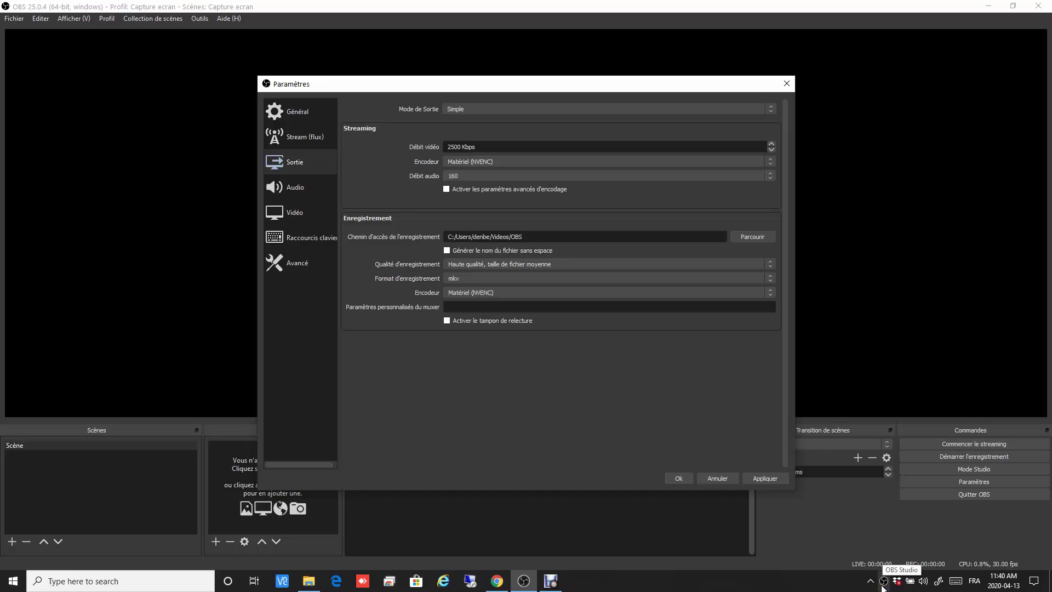
{"action": "left_click", "coordinate": [809, 538]}
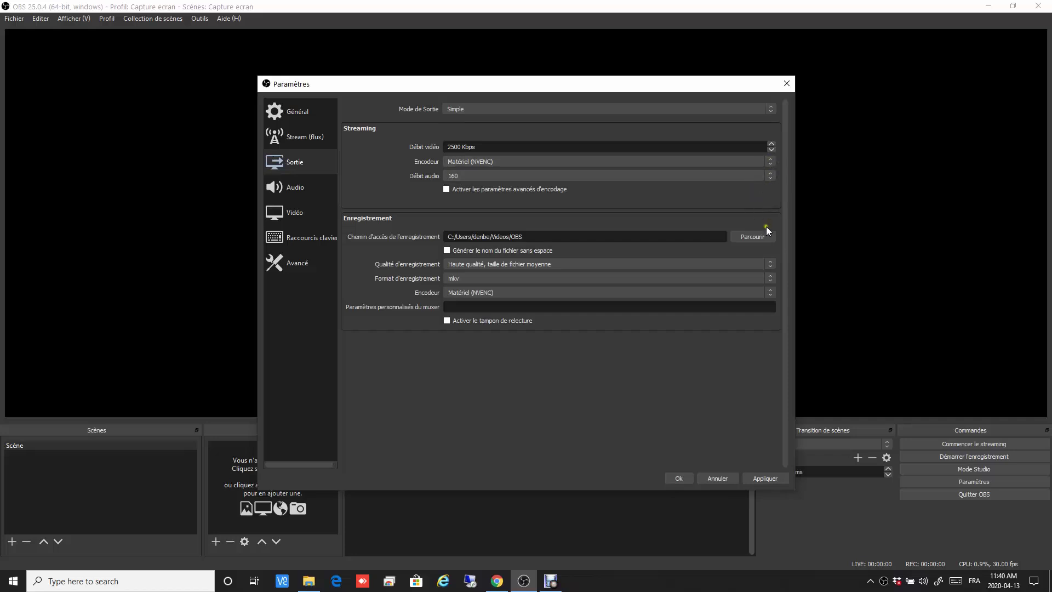
{"action": "left_click", "coordinate": [770, 265]}
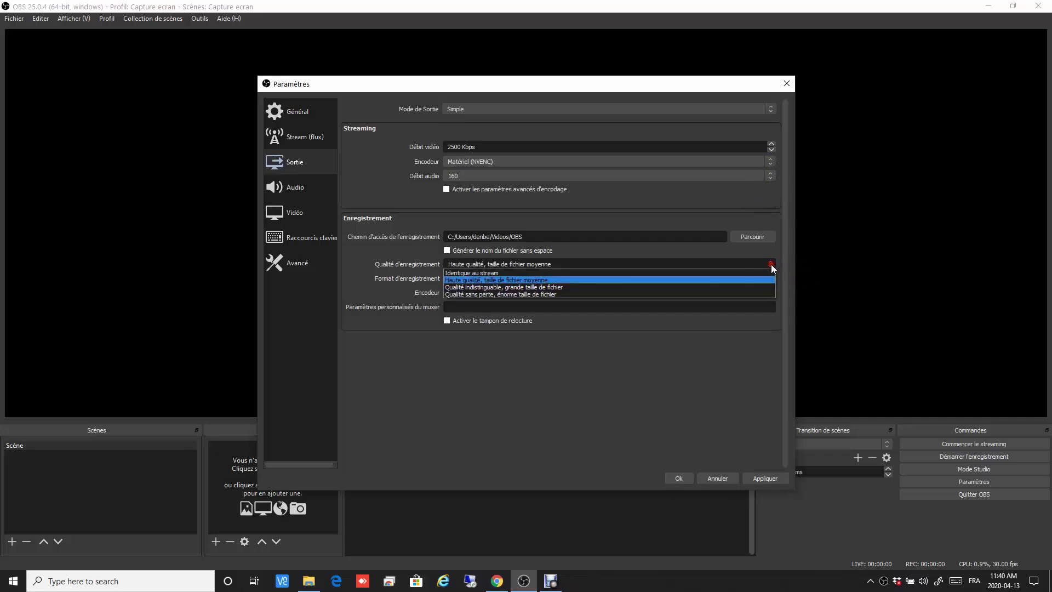
{"action": "left_click", "coordinate": [498, 271]}
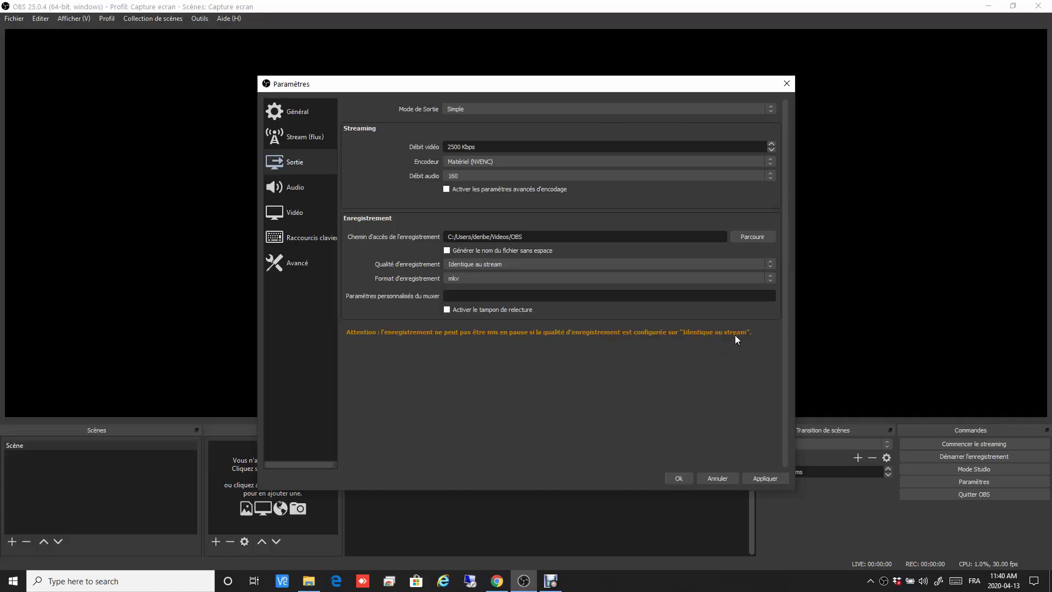
{"action": "left_click", "coordinate": [768, 264]}
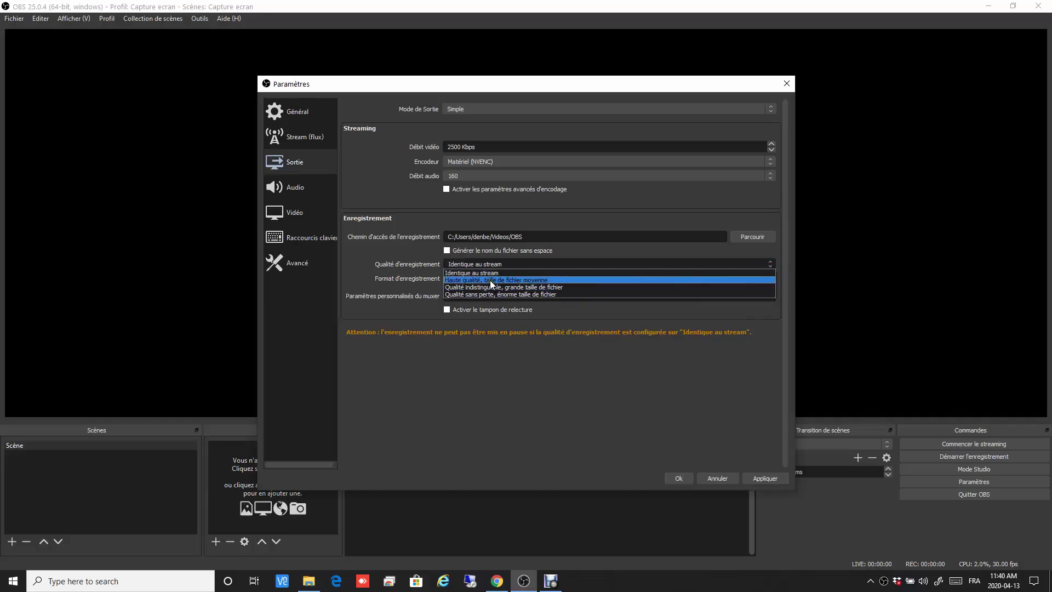
{"action": "left_click", "coordinate": [475, 279]}
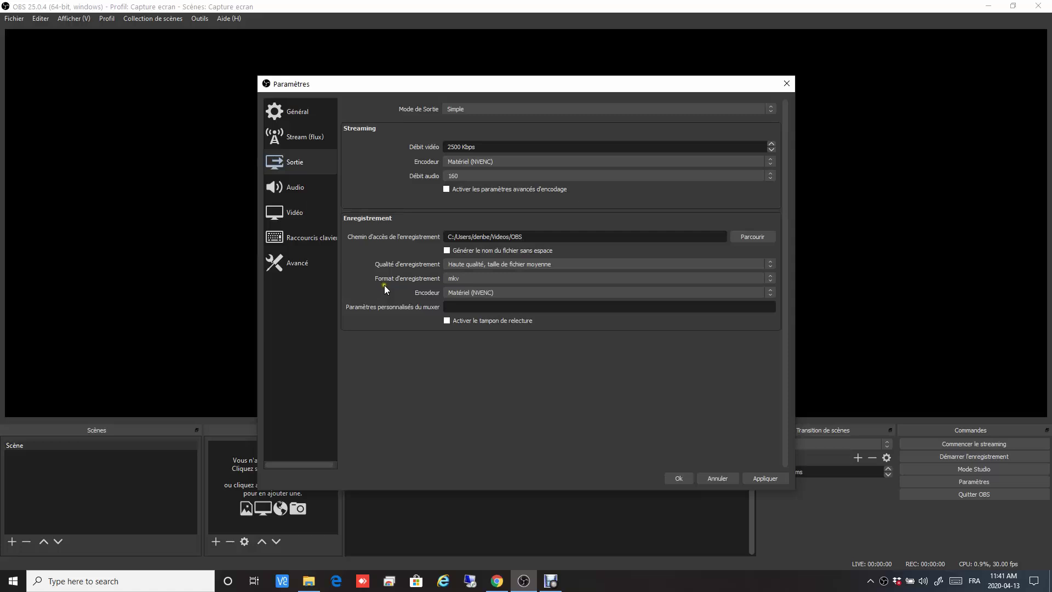
Review the available recording formats, keeping mkv, and discard the pending settings changes
{"action": "left_click", "coordinate": [463, 278]}
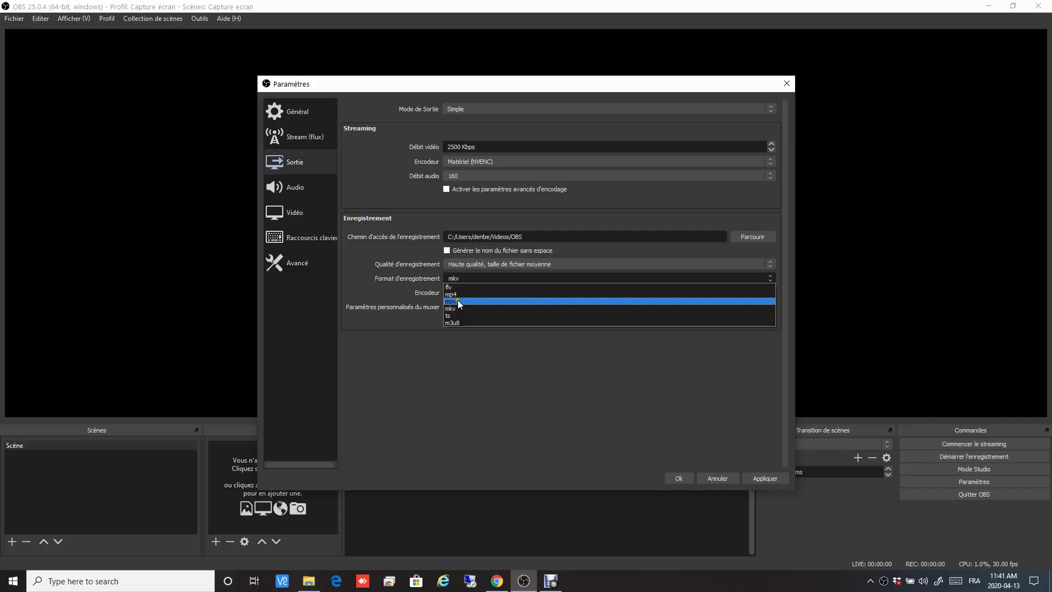
{"action": "left_click", "coordinate": [387, 291]}
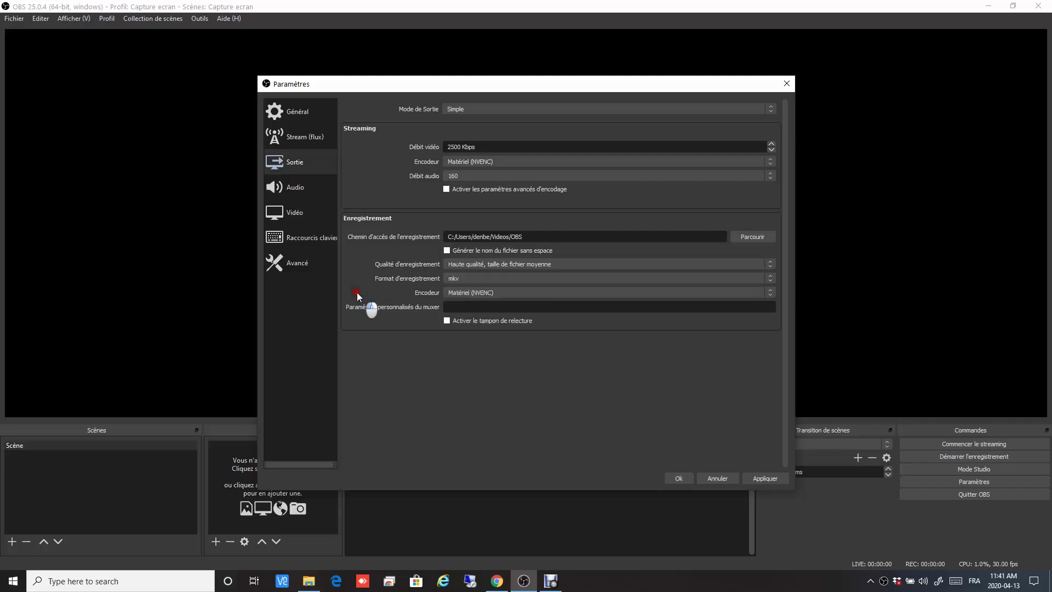
{"action": "left_click", "coordinate": [474, 284]}
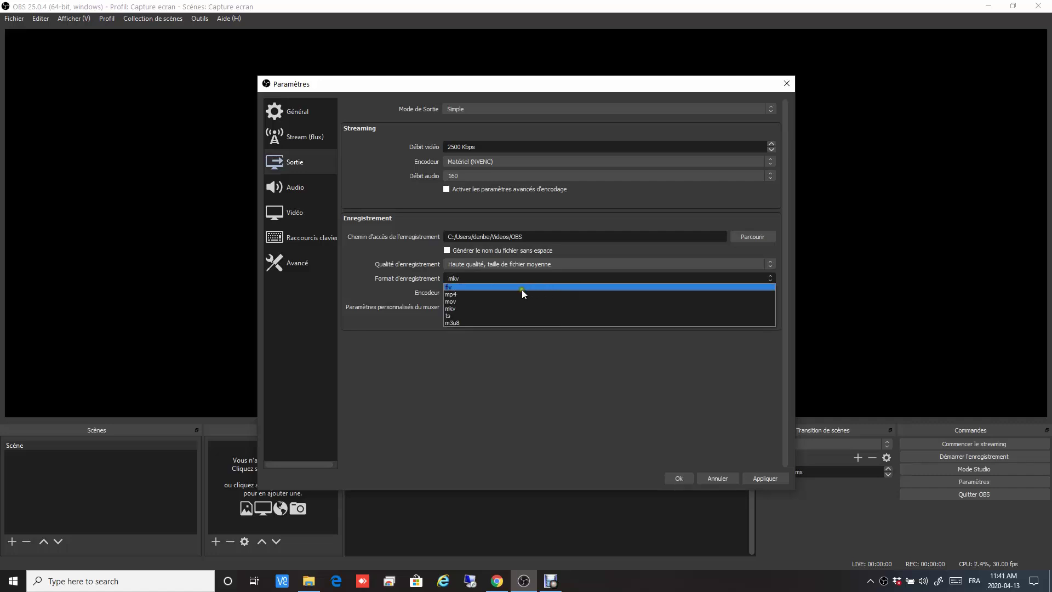
{"action": "left_click", "coordinate": [466, 356]}
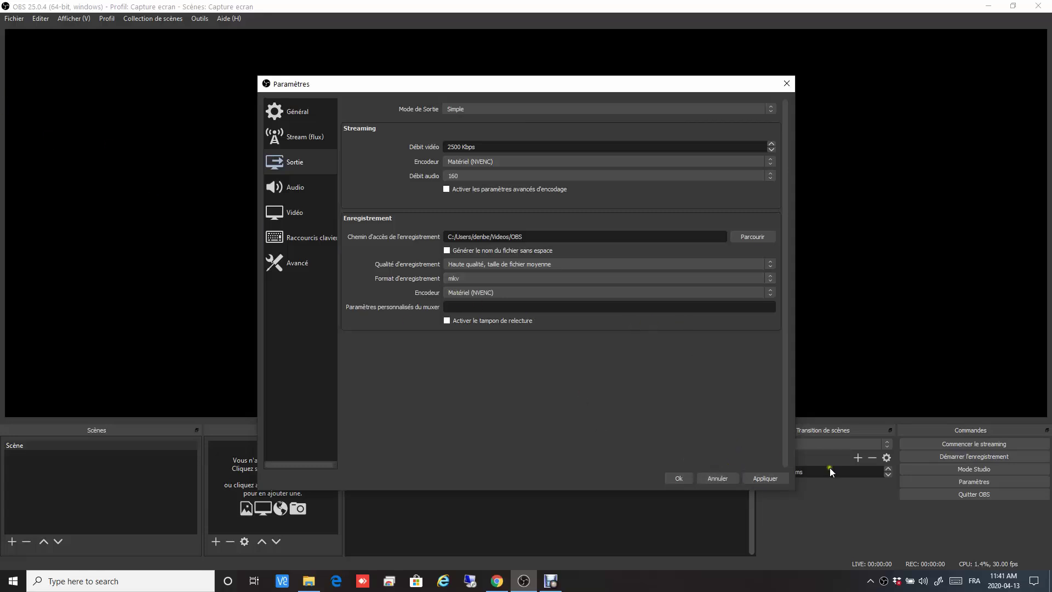
{"action": "left_click", "coordinate": [724, 478]}
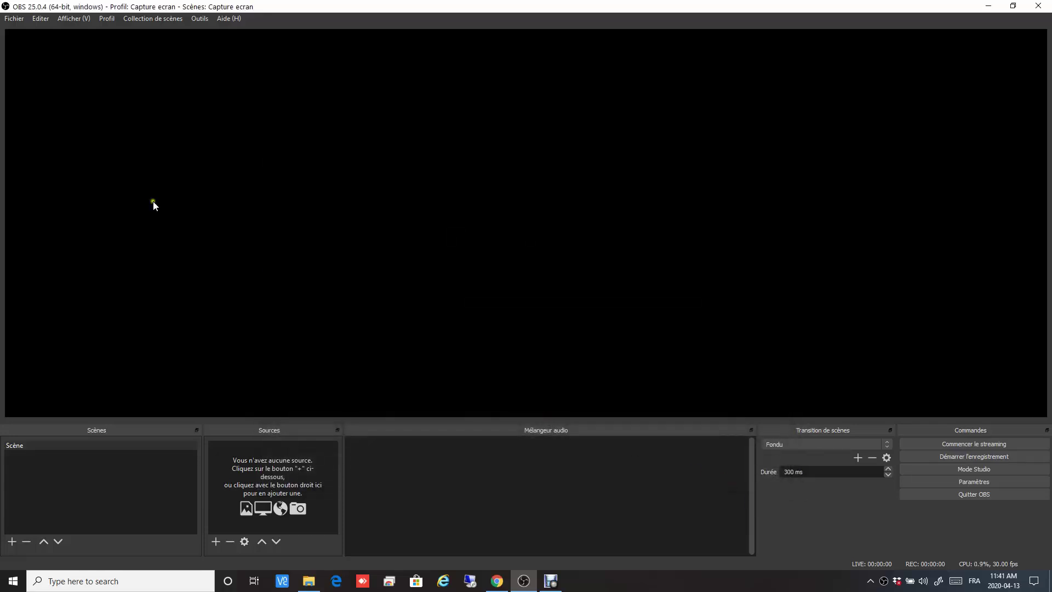
View the dialog for converting recordings to another format, and close it without converting anything
{"action": "left_click", "coordinate": [21, 21]}
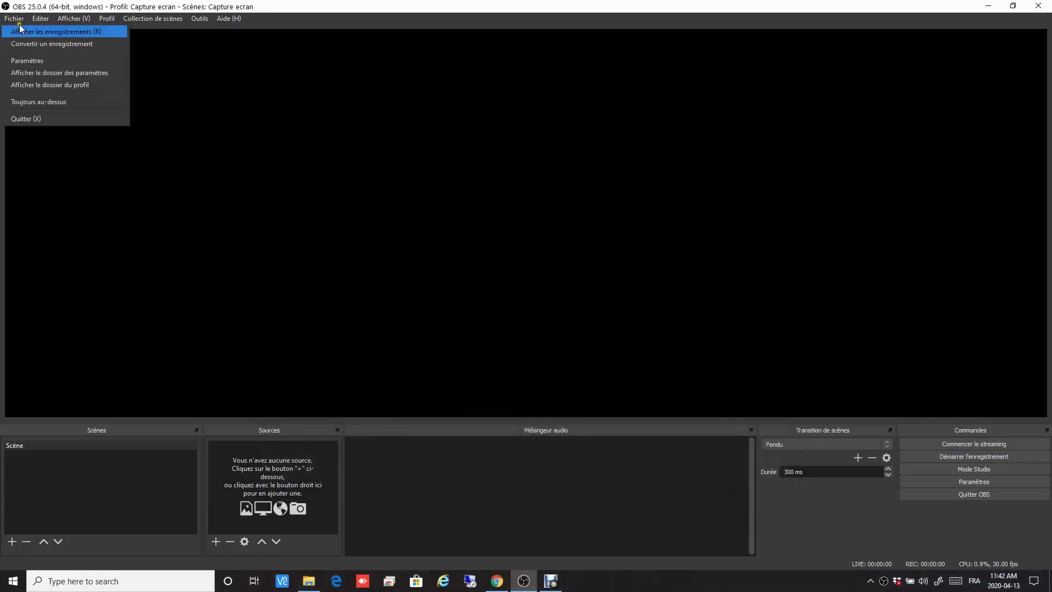
{"action": "left_click", "coordinate": [59, 44]}
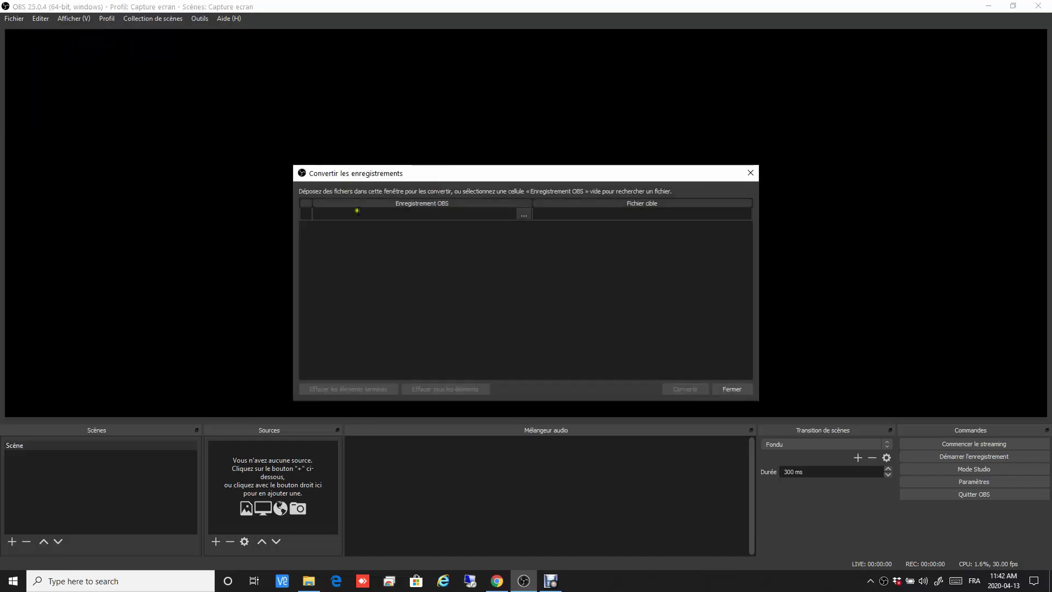
{"action": "double_click", "coordinate": [390, 216]}
{"action": "left_click", "coordinate": [750, 172]}
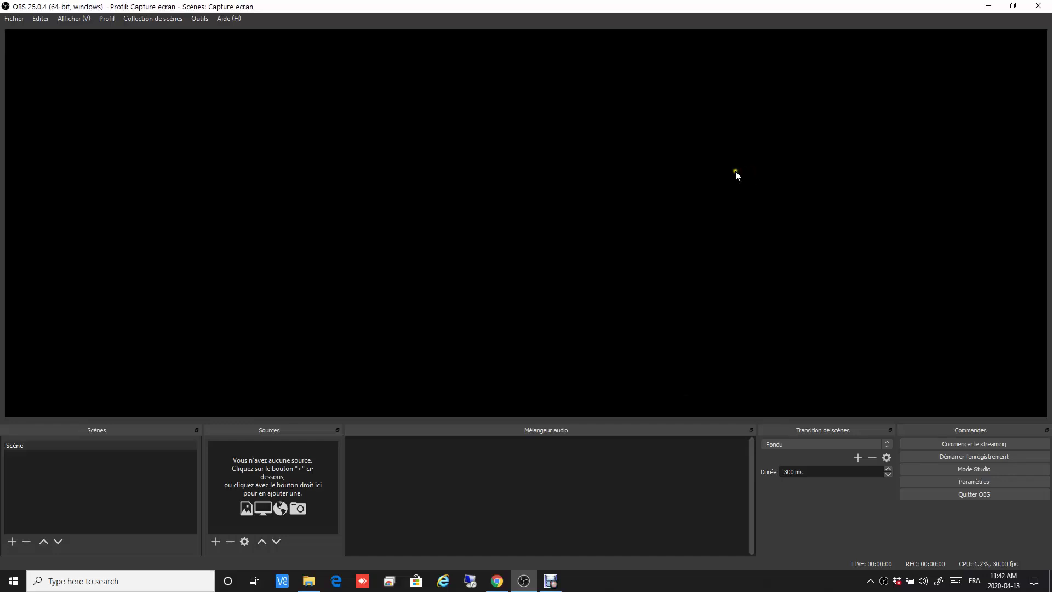
Reopen the settings and set the desktop audio to Speakers / Headphones (Realtek Audio) and the Micro/Auxiliaire audio to Microphone (Pro 9000)
{"action": "left_click", "coordinate": [974, 482]}
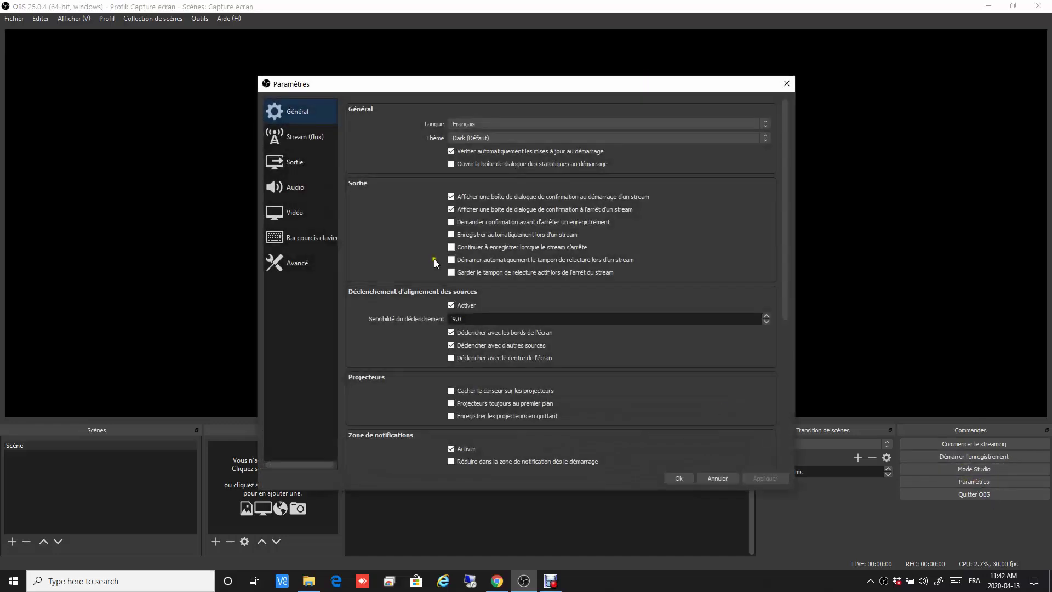
{"action": "left_click", "coordinate": [294, 160]}
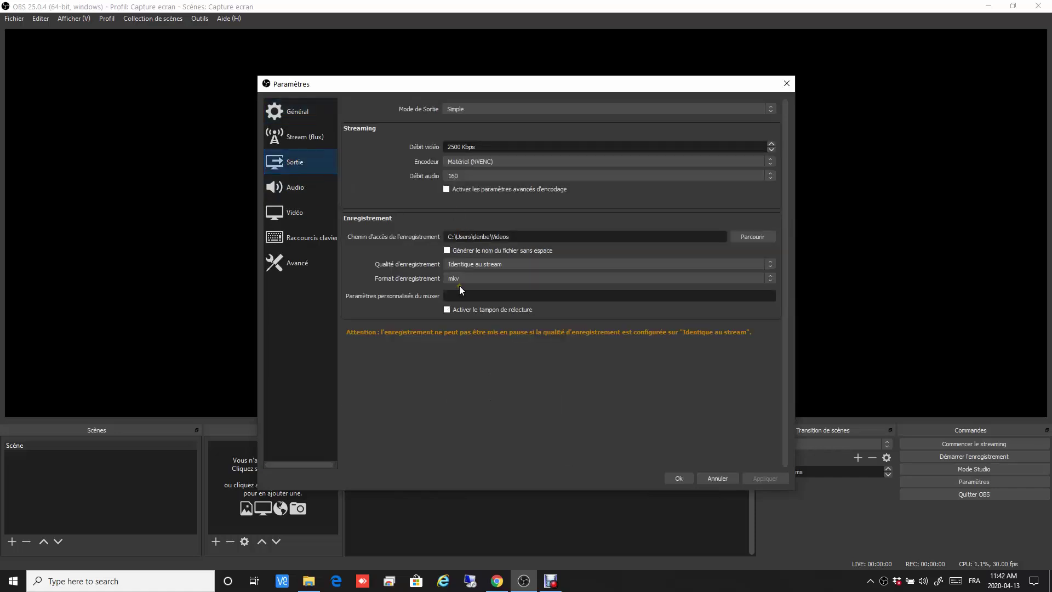
{"action": "left_click", "coordinate": [300, 189]}
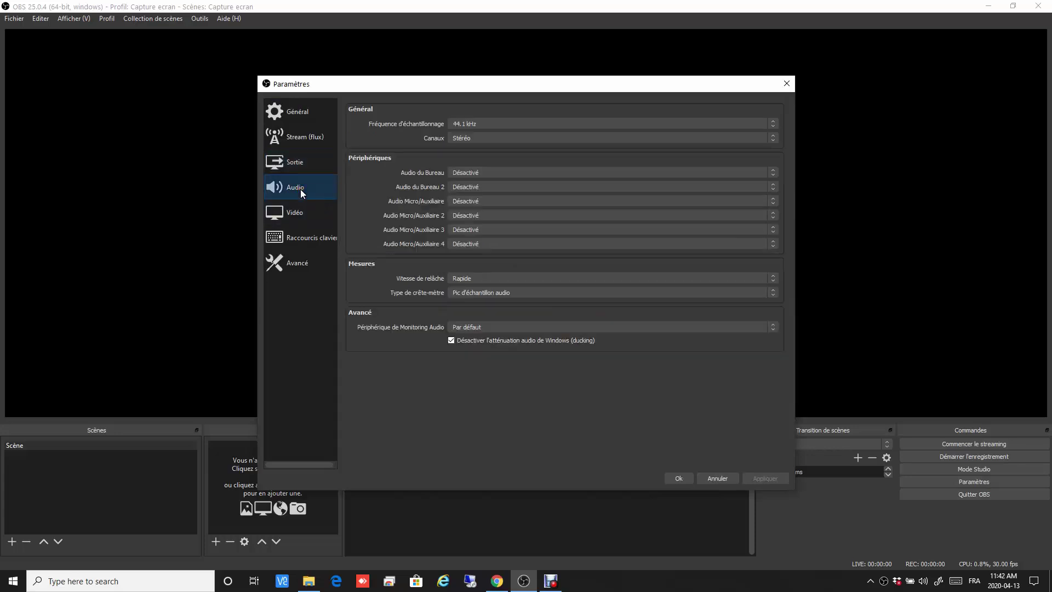
{"action": "left_click", "coordinate": [301, 189]}
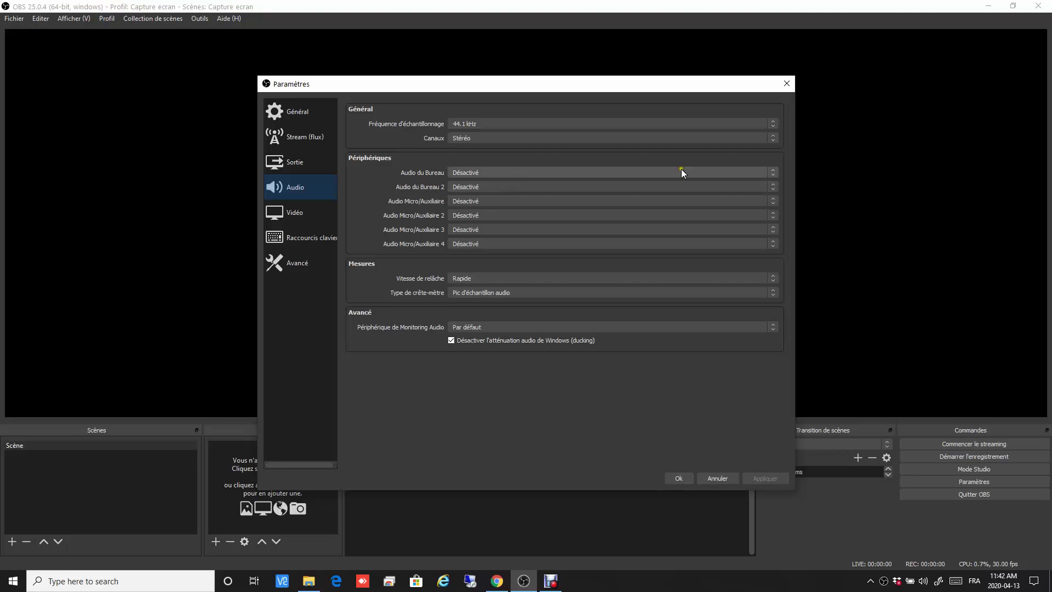
{"action": "left_click", "coordinate": [773, 171]}
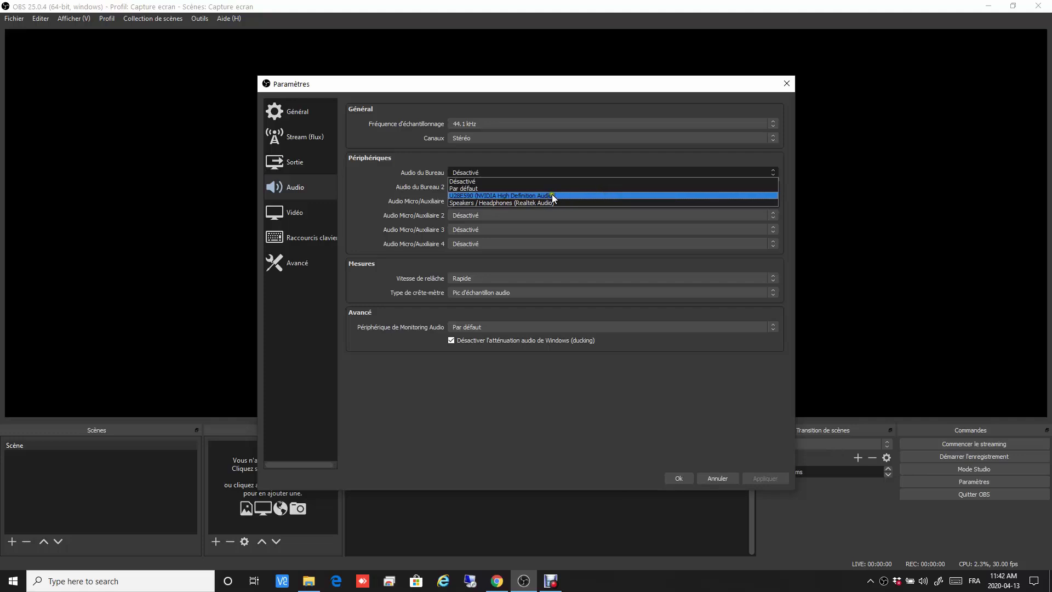
{"action": "left_click", "coordinate": [534, 202]}
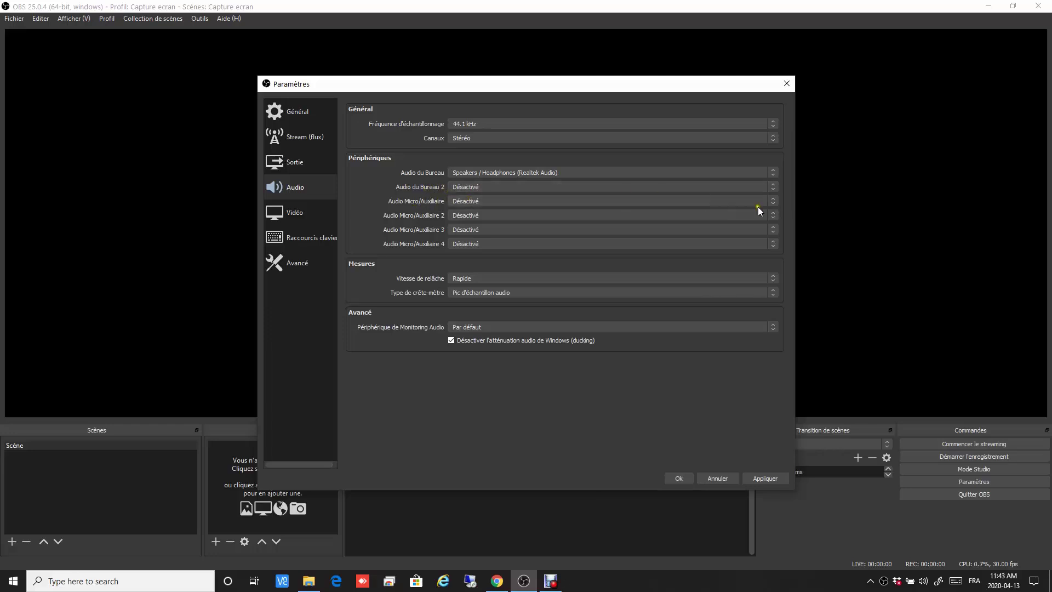
{"action": "left_click", "coordinate": [771, 202]}
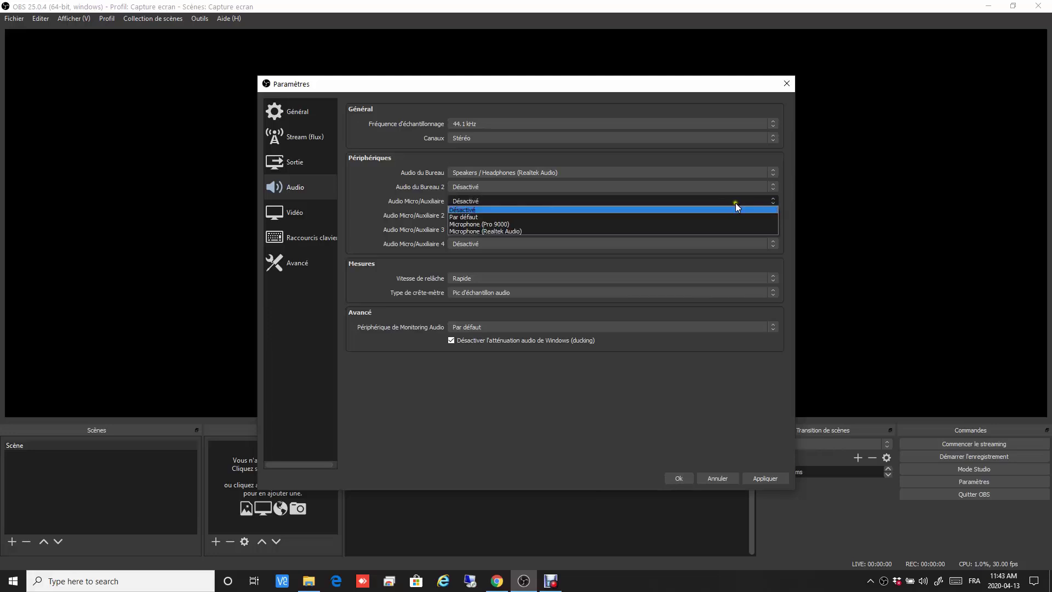
{"action": "left_click", "coordinate": [505, 222]}
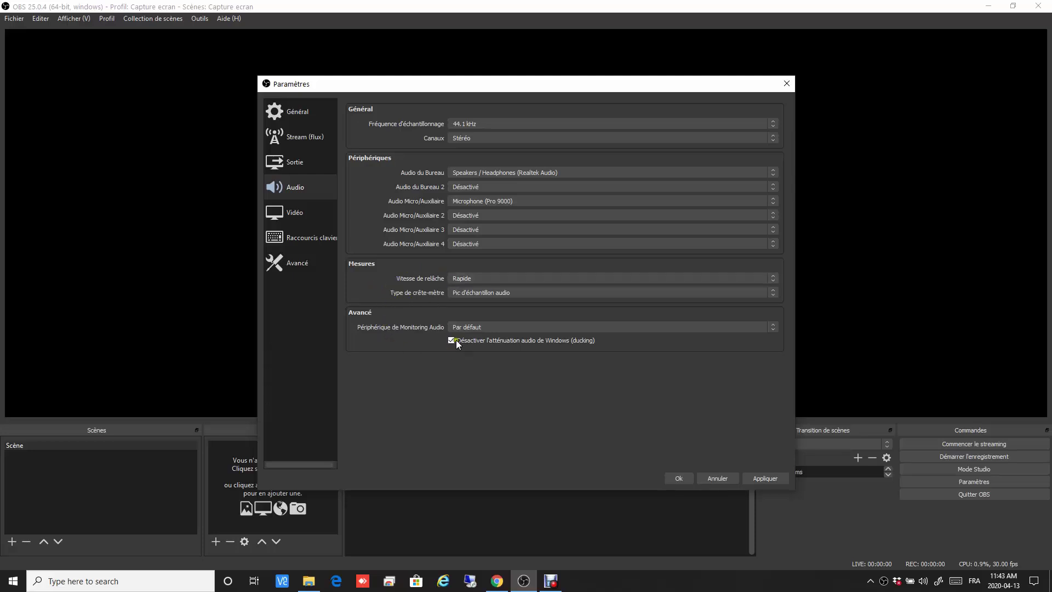
Set the output (scaled) resolution to 1920x1080 in the video settings
{"action": "left_click", "coordinate": [290, 215]}
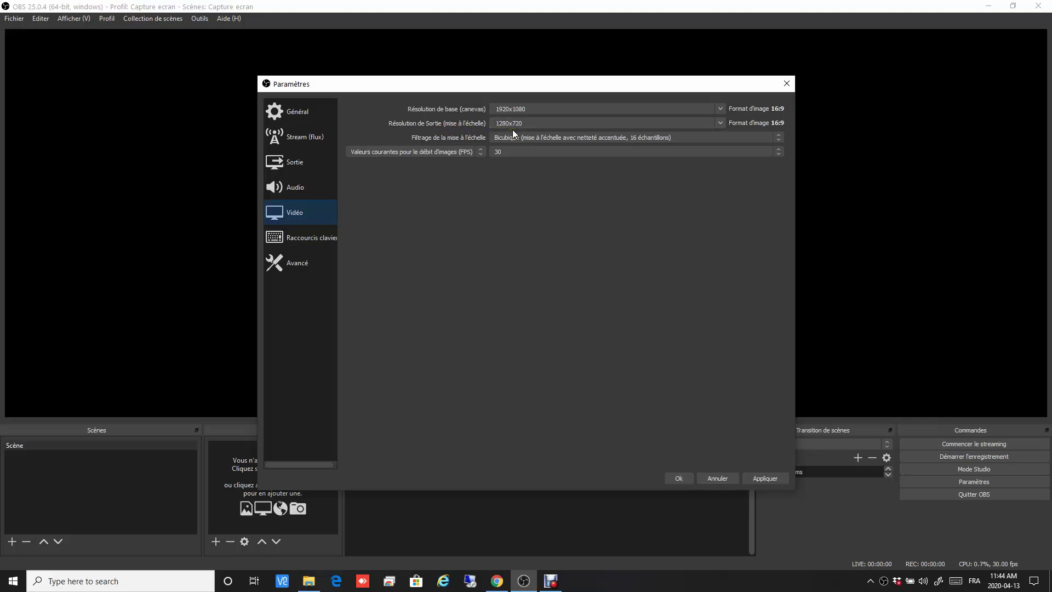
{"action": "left_click", "coordinate": [721, 123]}
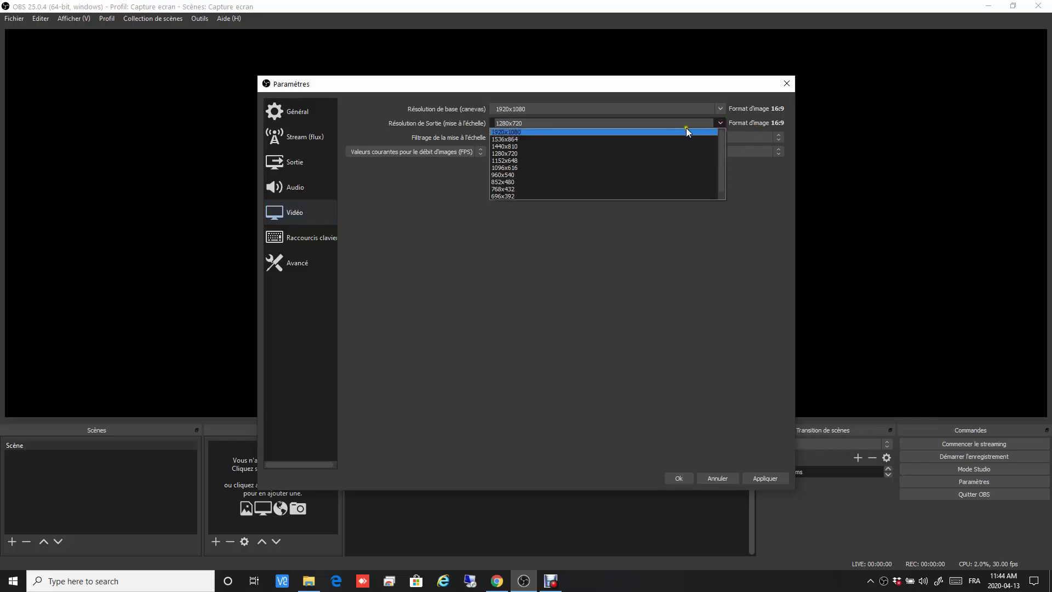
{"action": "left_click", "coordinate": [530, 132]}
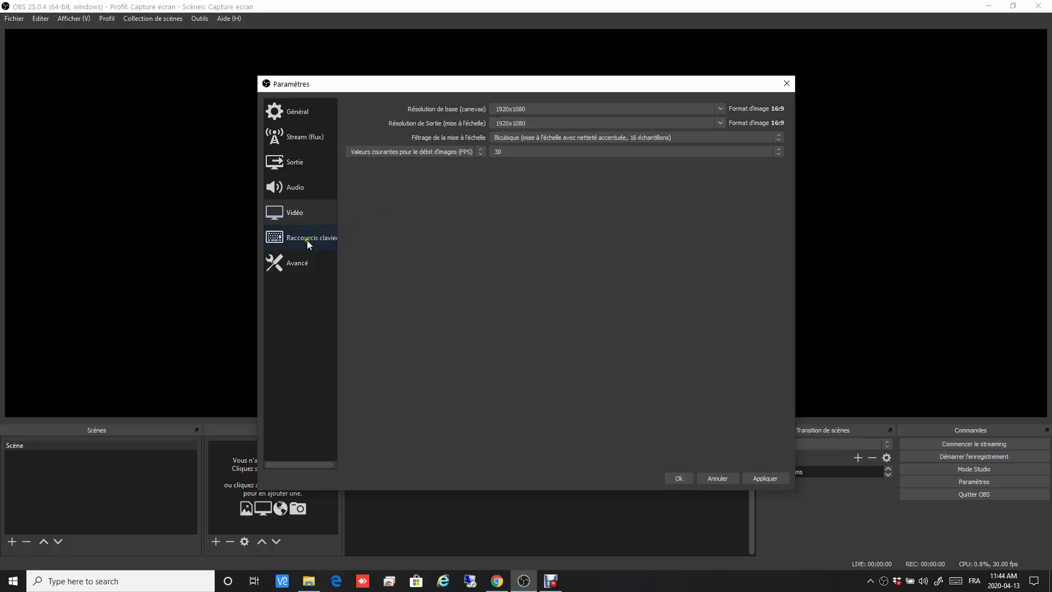
Assign F9 as the keyboard shortcut for both starting and stopping the recording
{"action": "left_click", "coordinate": [277, 240]}
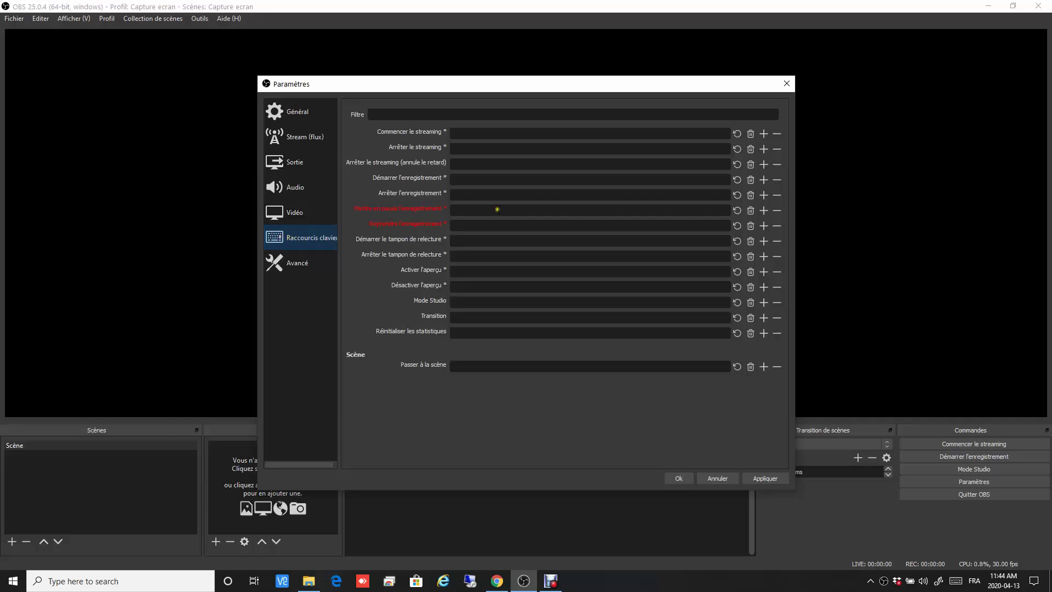
{"action": "left_click", "coordinate": [487, 178]}
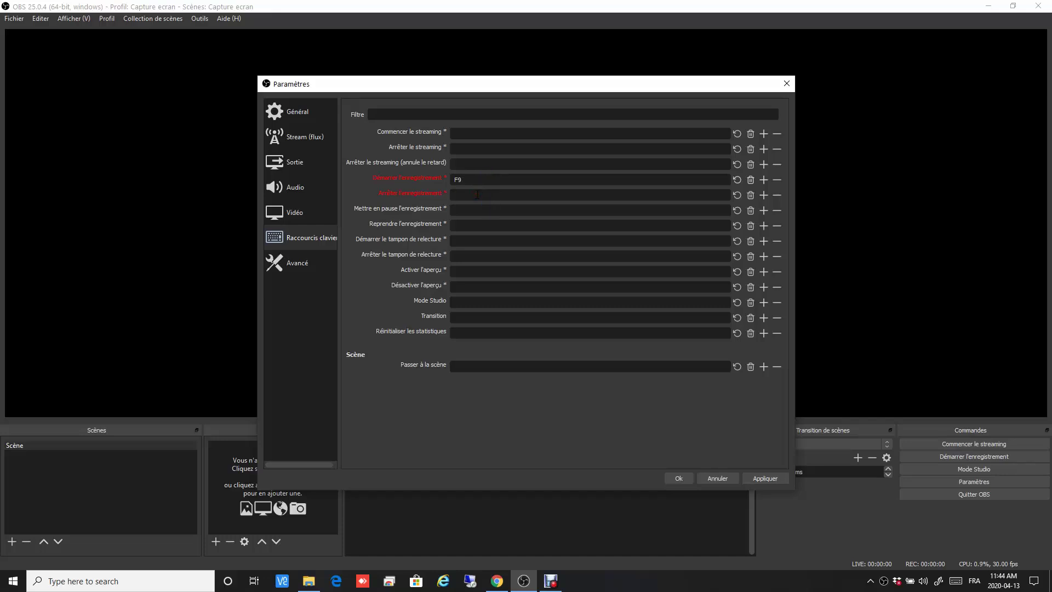
{"action": "left_click", "coordinate": [476, 193]}
{"action": "key", "text": "F9"}
Assign F10 as the keyboard shortcut for both pausing and resuming the recording
{"action": "left_click", "coordinate": [465, 207]}
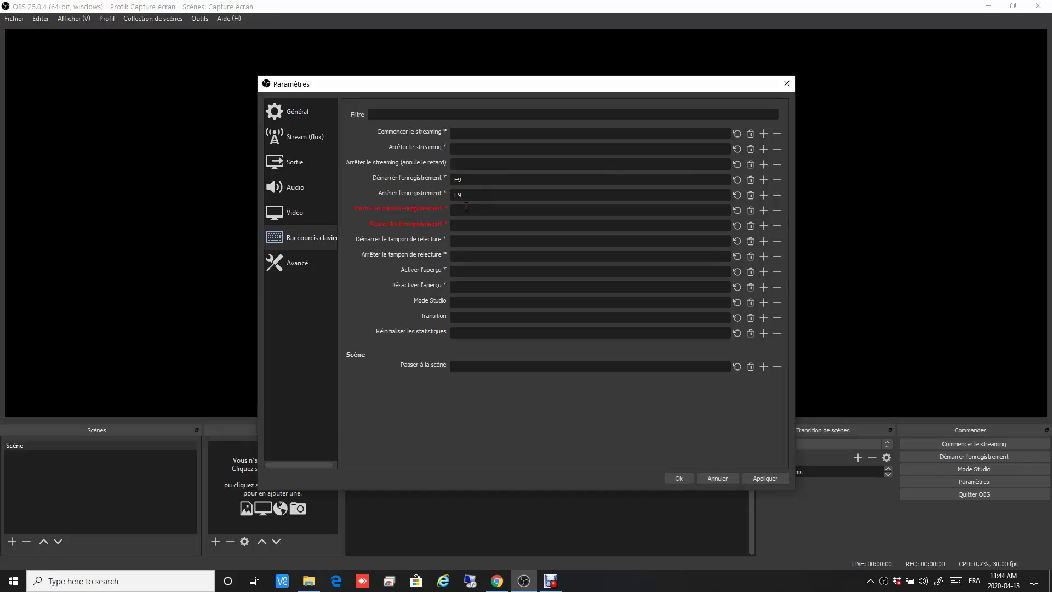
{"action": "key", "text": "F10"}
{"action": "left_click", "coordinate": [469, 224]}
{"action": "key", "text": "F10"}
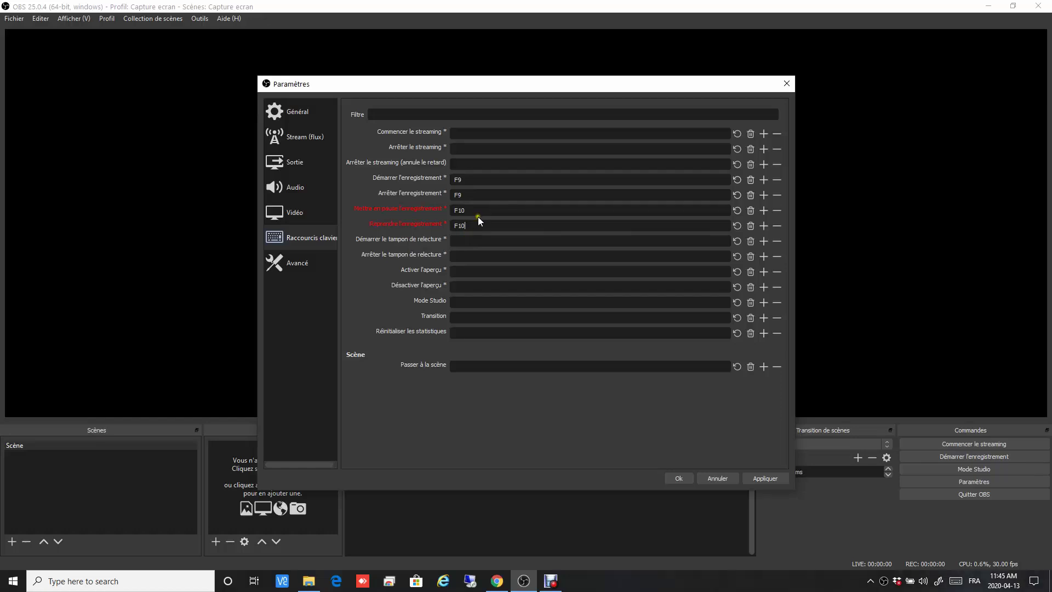
{"action": "left_click", "coordinate": [407, 331]}
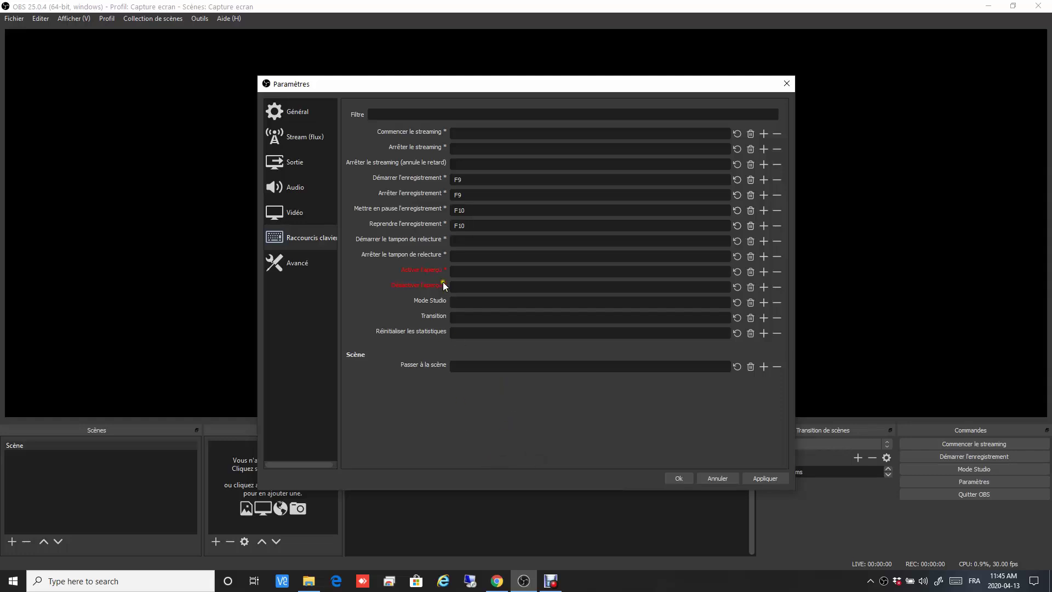
Look through the advanced settings, apply the changed settings and close the settings dialog
{"action": "left_click", "coordinate": [303, 266]}
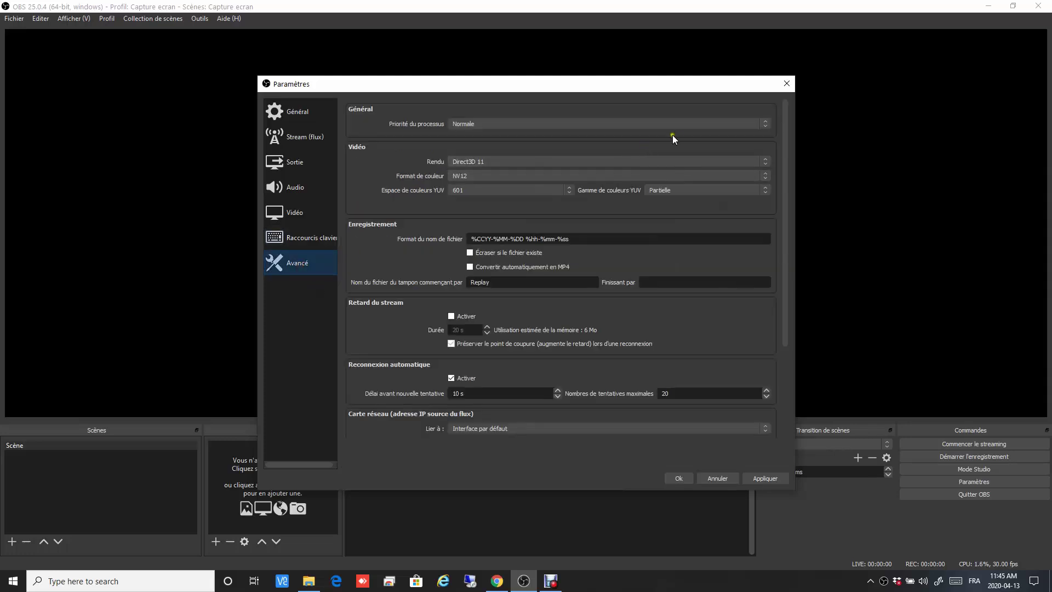
{"action": "scroll", "coordinate": [719, 192], "scroll_direction": "down", "scroll_amount": 3}
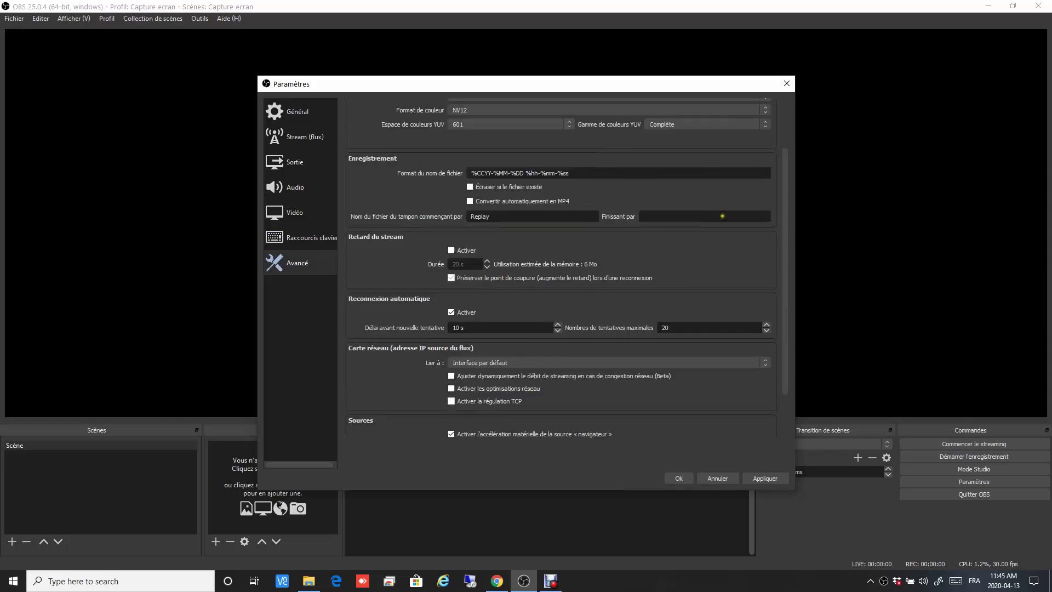
{"action": "scroll", "coordinate": [725, 227], "scroll_direction": "down", "scroll_amount": 3}
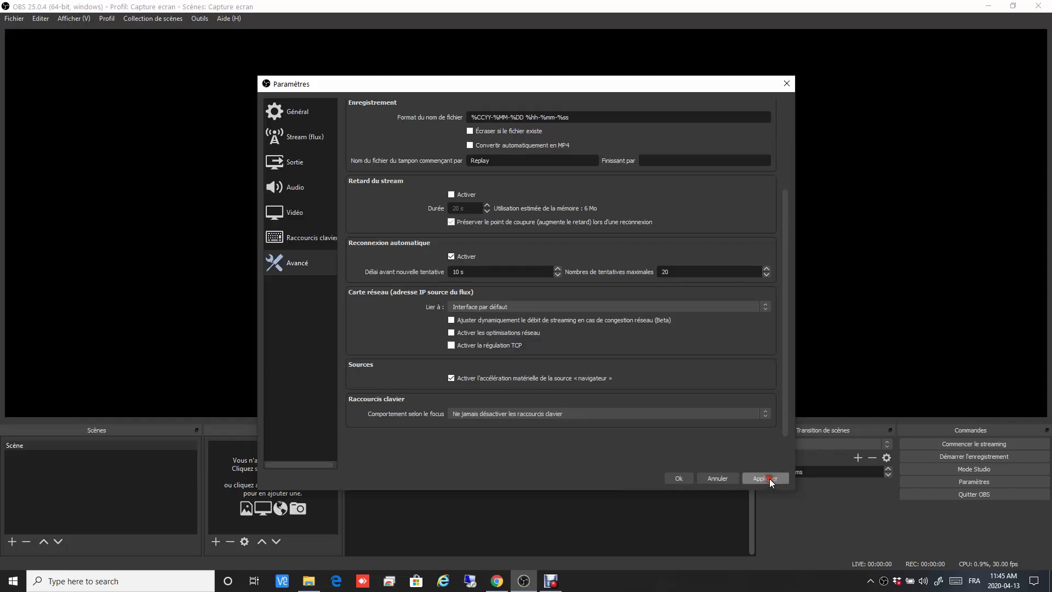
{"action": "left_click", "coordinate": [681, 478]}
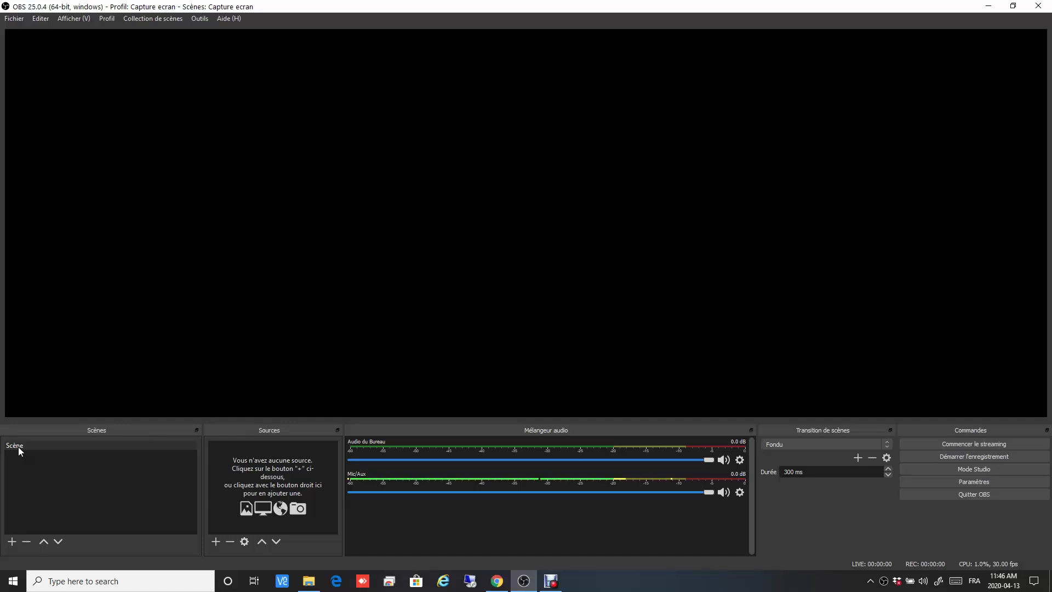
Add a new scene named "Capture ecran"
{"action": "left_click", "coordinate": [12, 541]}
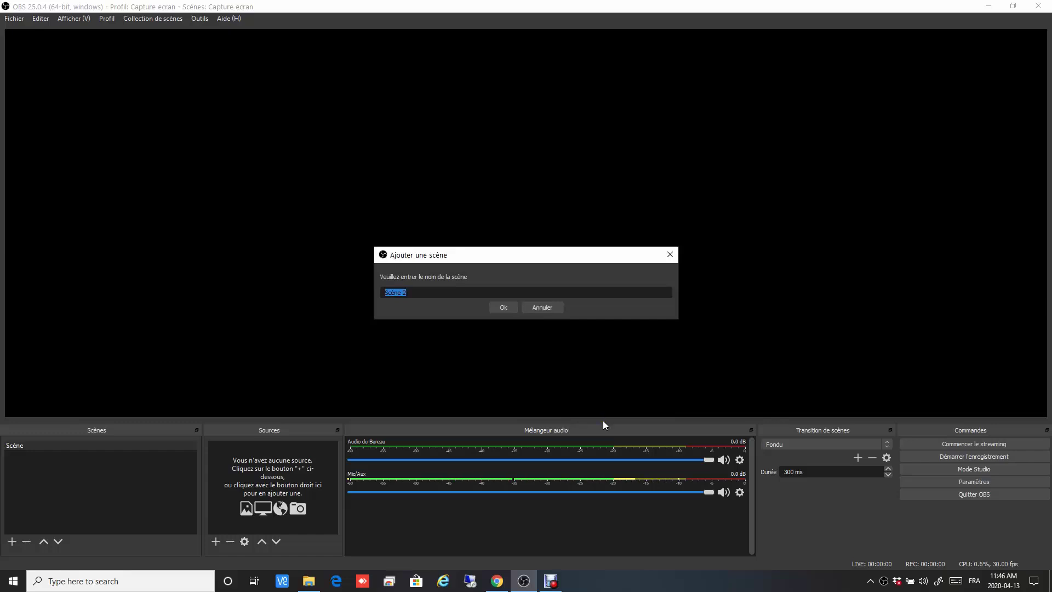
{"action": "type", "text": "Ca"}
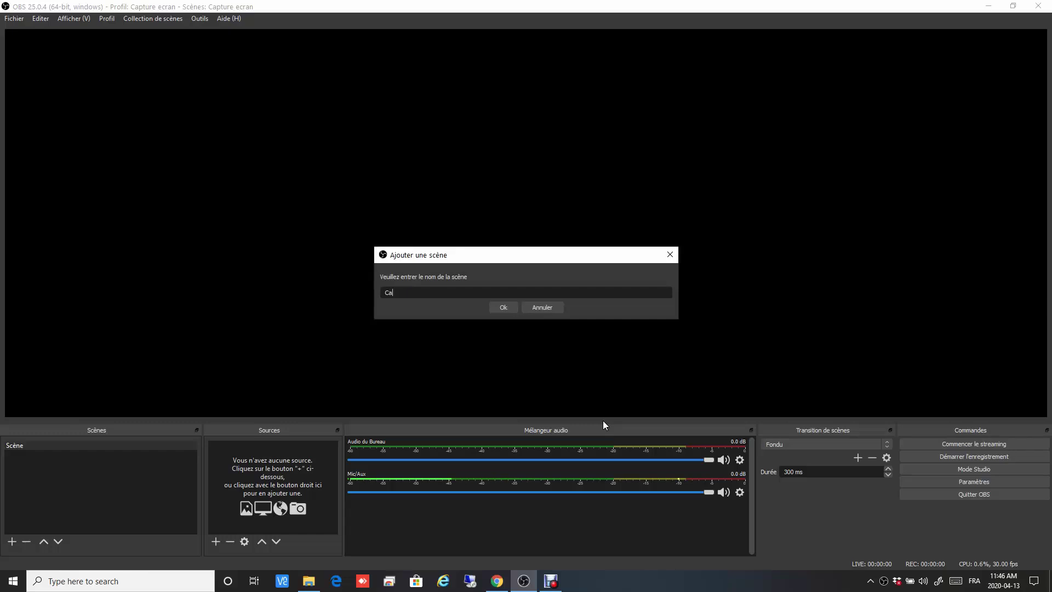
{"action": "type", "text": "pture E"}
{"action": "key", "text": "BackSpace"}
{"action": "type", "text": "ecran"}
{"action": "left_click", "coordinate": [499, 307]}
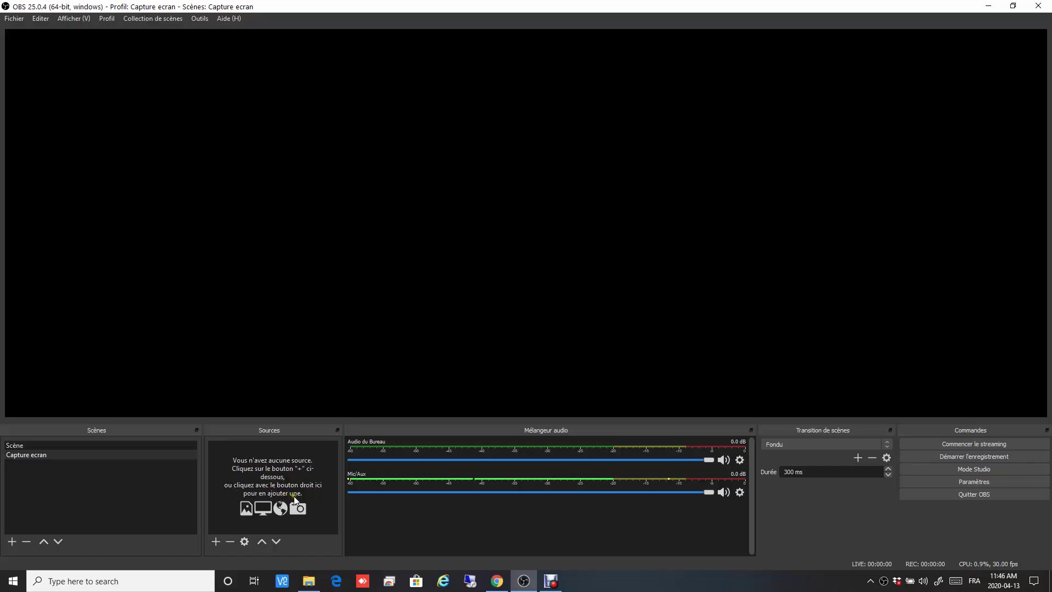
Add a new Capture Audio (Entrée) source to the Capture ecran scene, keeping its default name and device
{"action": "left_click", "coordinate": [215, 542]}
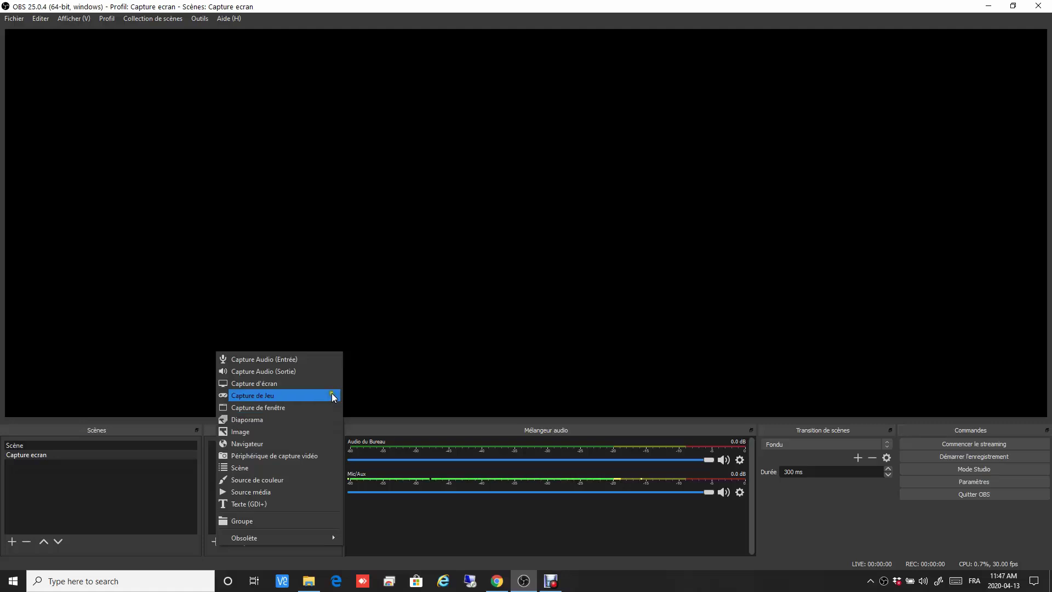
{"action": "left_click", "coordinate": [288, 359]}
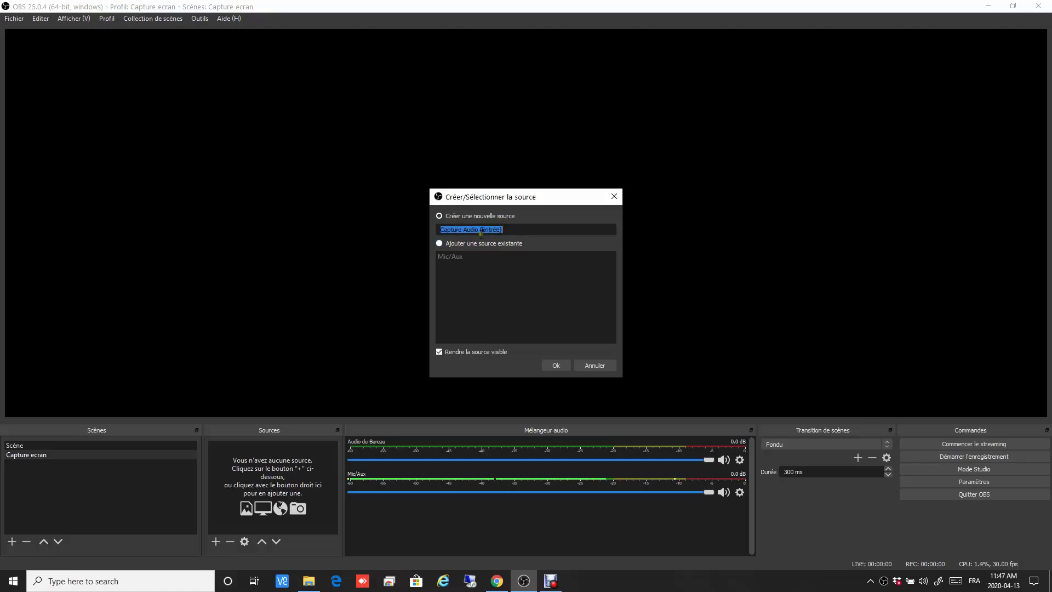
{"action": "left_click", "coordinate": [555, 365]}
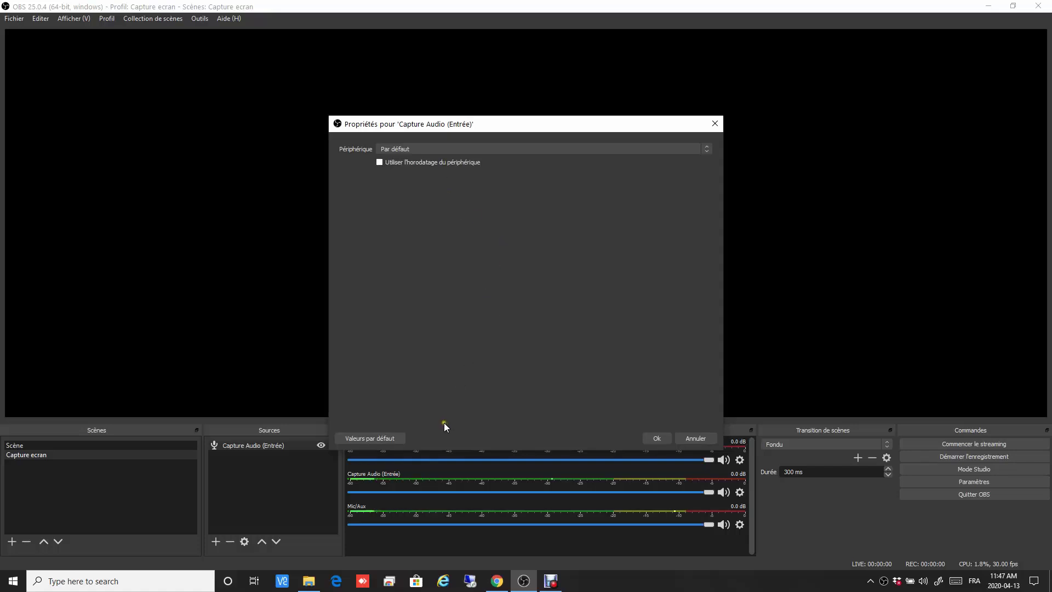
{"action": "left_click", "coordinate": [660, 439]}
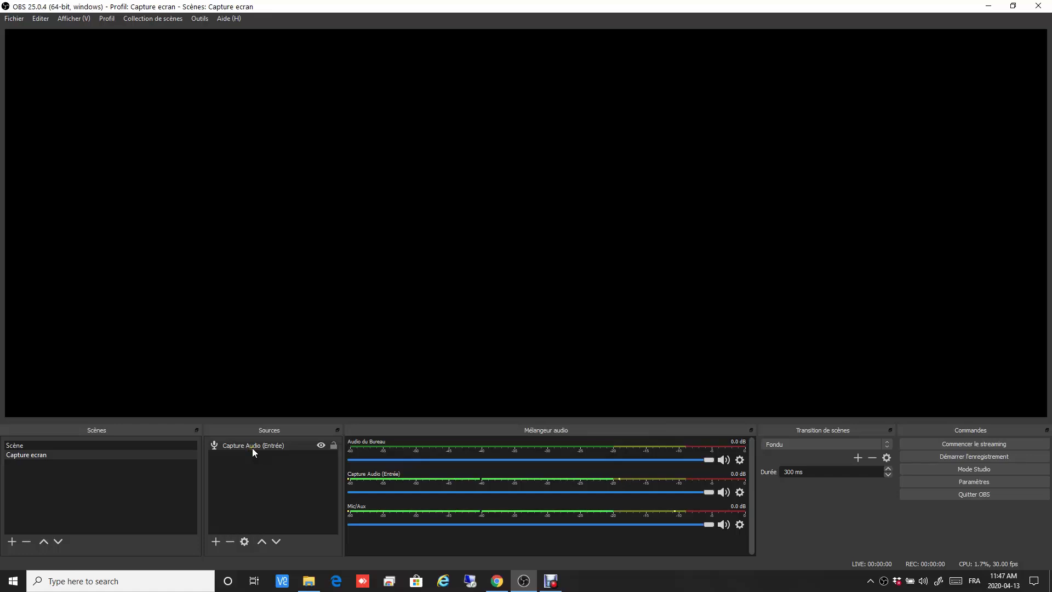
Add a new Capture Audio (Sortie) source to the scene, keeping its default name and device
{"action": "left_click", "coordinate": [217, 539]}
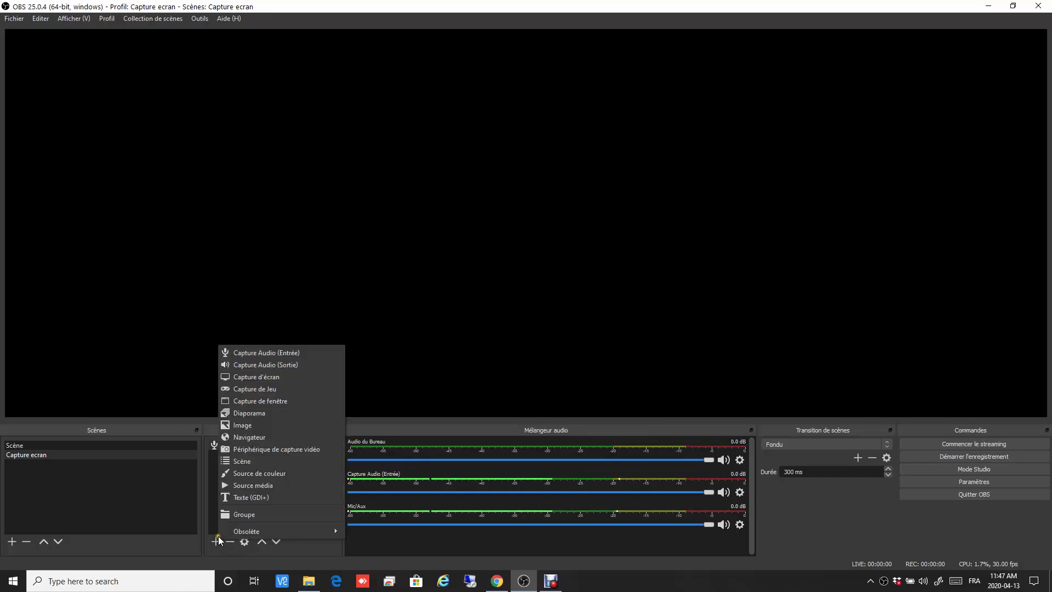
{"action": "left_click", "coordinate": [274, 363]}
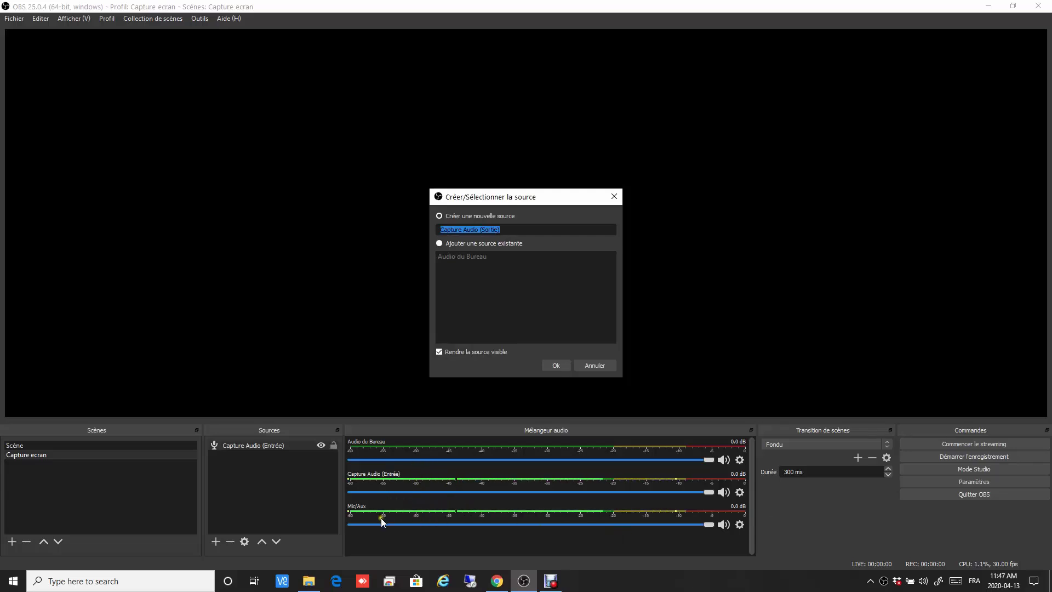
{"action": "left_click", "coordinate": [556, 366]}
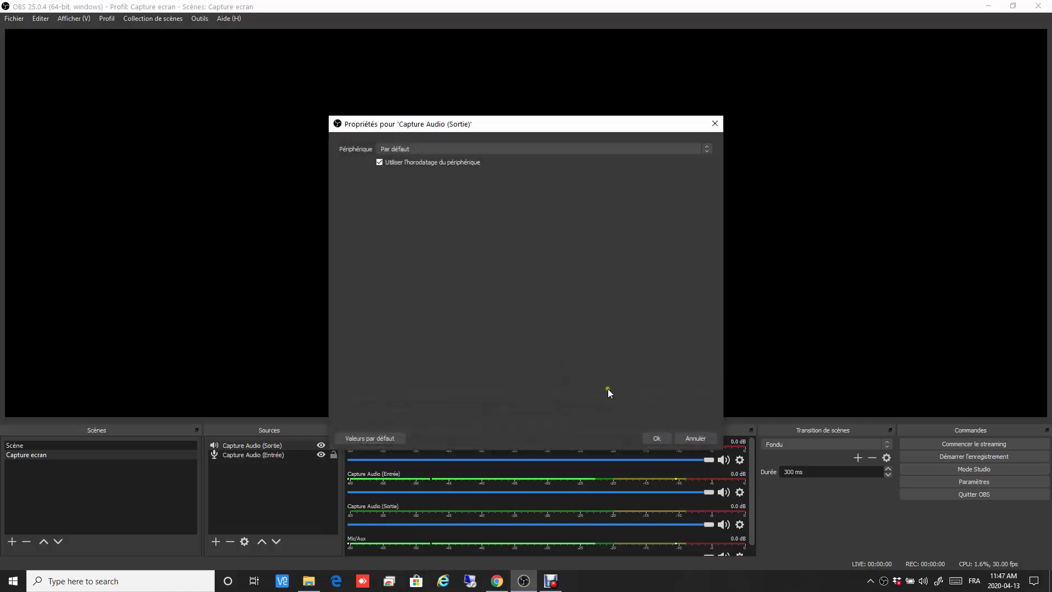
{"action": "left_click", "coordinate": [666, 440]}
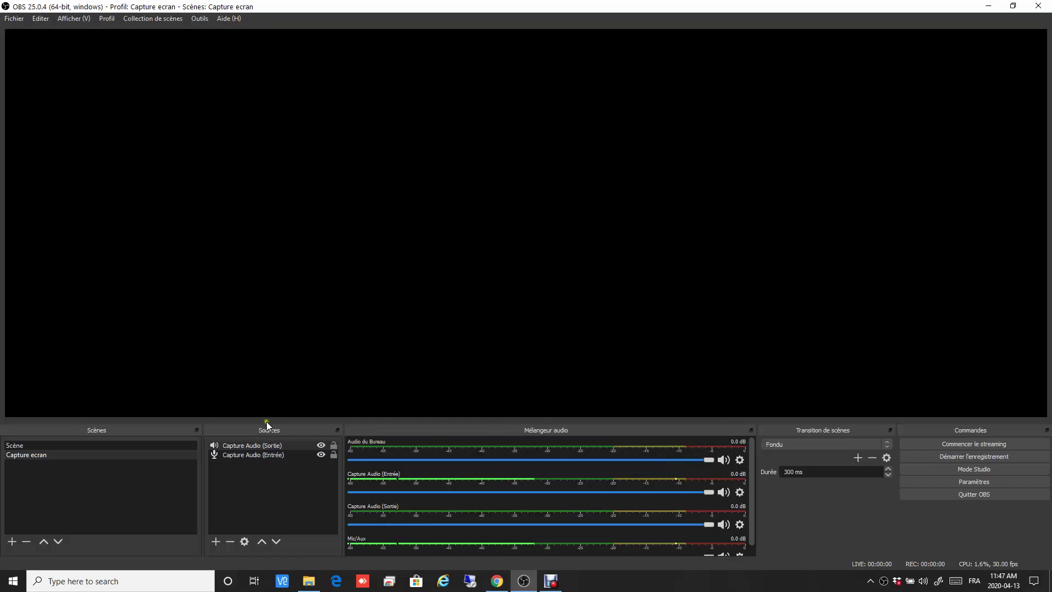
Add a new Capture d'écran source to the scene under its default name
{"action": "left_click", "coordinate": [219, 541]}
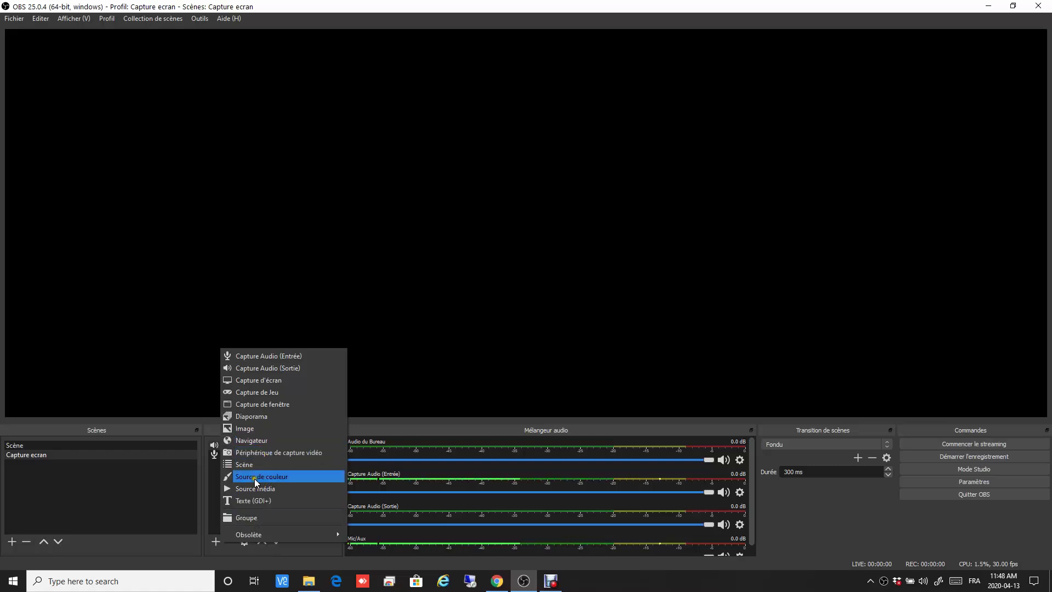
{"action": "left_click", "coordinate": [262, 380]}
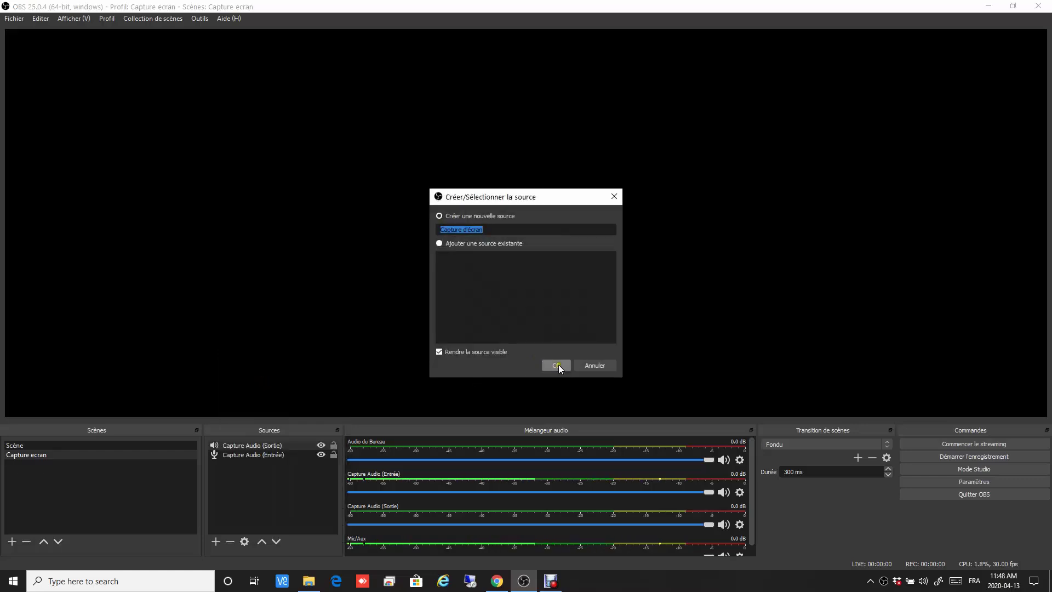
{"action": "left_click", "coordinate": [558, 363]}
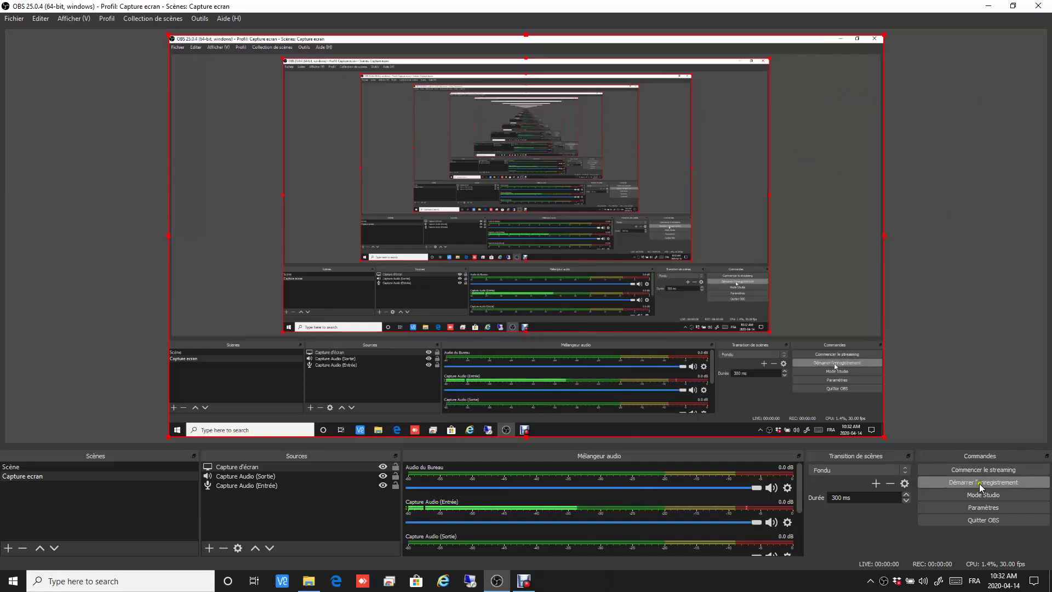
Reopen the settings and review the general, streaming and output settings, including the available output modes
{"action": "left_click", "coordinate": [981, 507]}
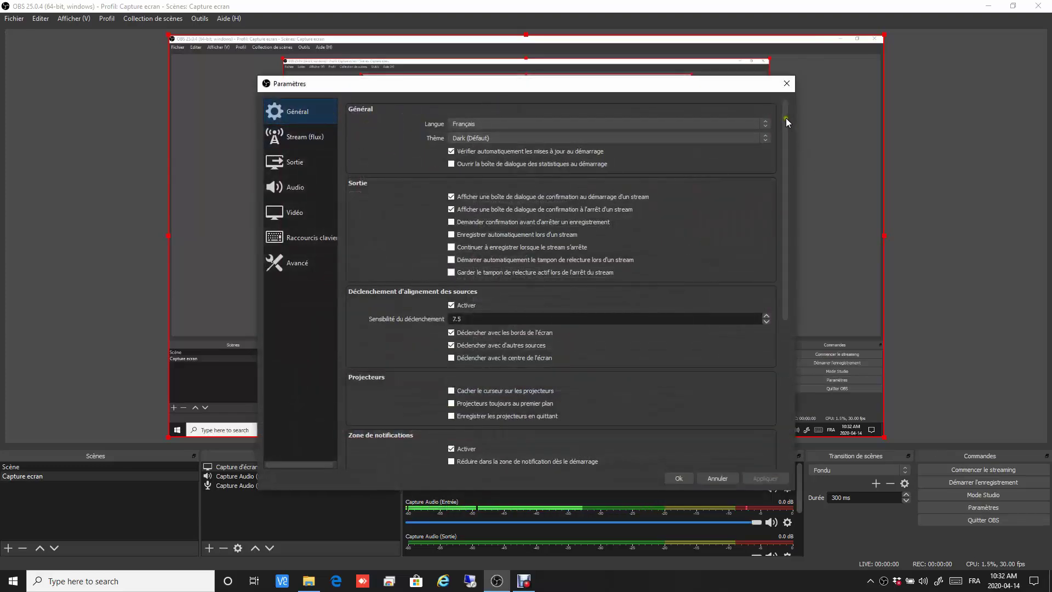
{"action": "left_click_drag", "start_coordinate": [785, 117], "coordinate": [796, 274]}
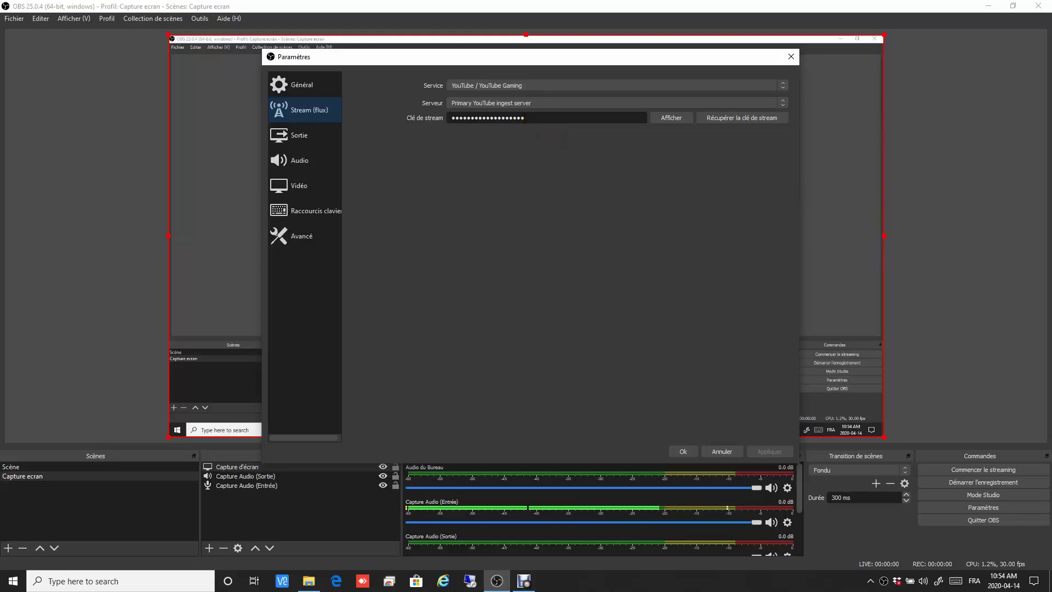
{"action": "left_click", "coordinate": [279, 136]}
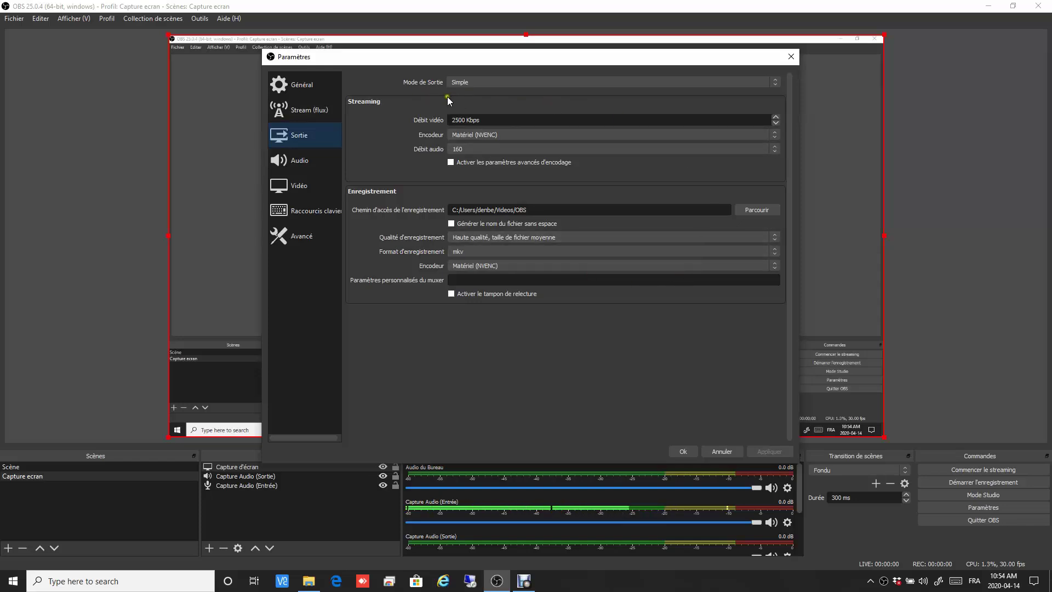
{"action": "left_click", "coordinate": [778, 82]}
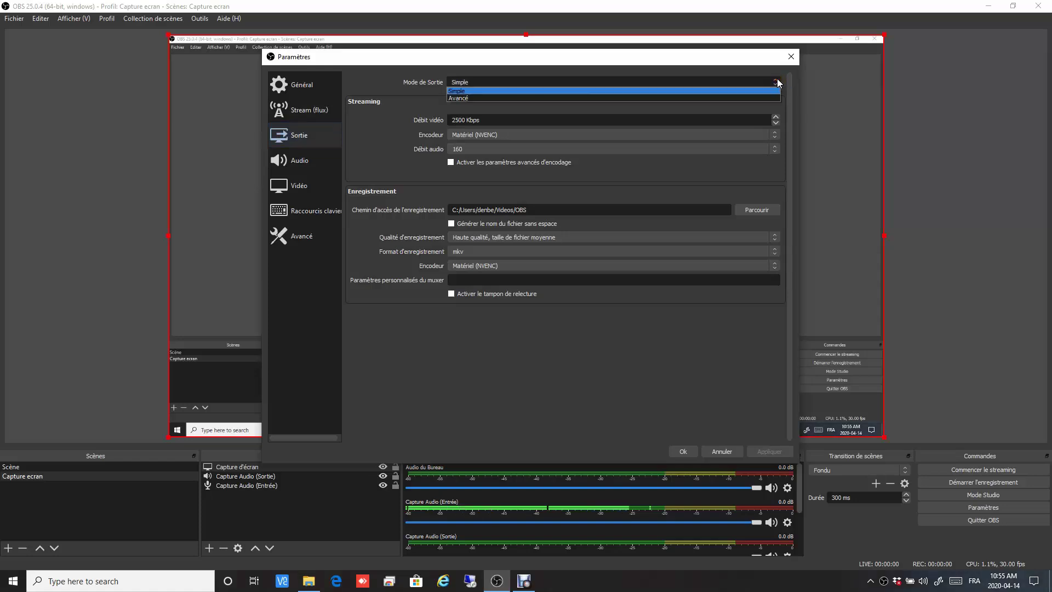
{"action": "left_click", "coordinate": [378, 82]}
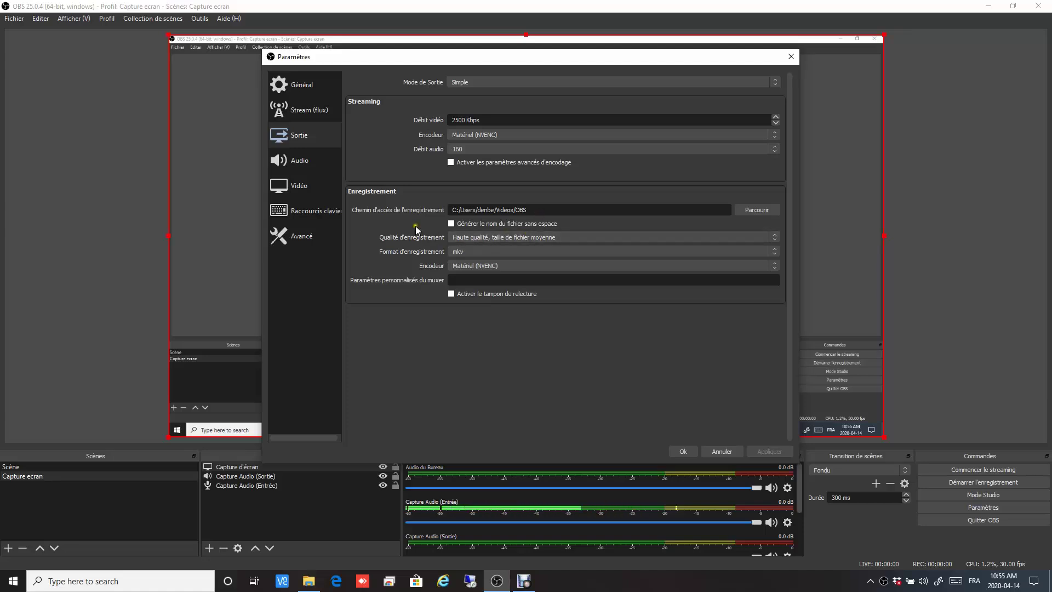
Review the audio, video, keyboard shortcut and advanced settings, and close the settings dialog
{"action": "left_click", "coordinate": [298, 166]}
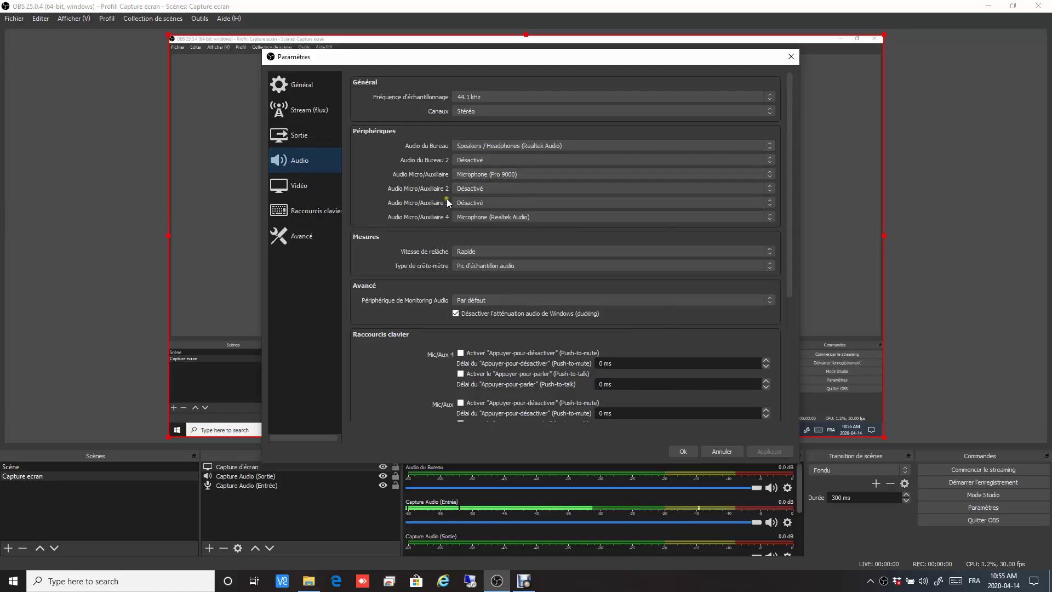
{"action": "left_click", "coordinate": [301, 189]}
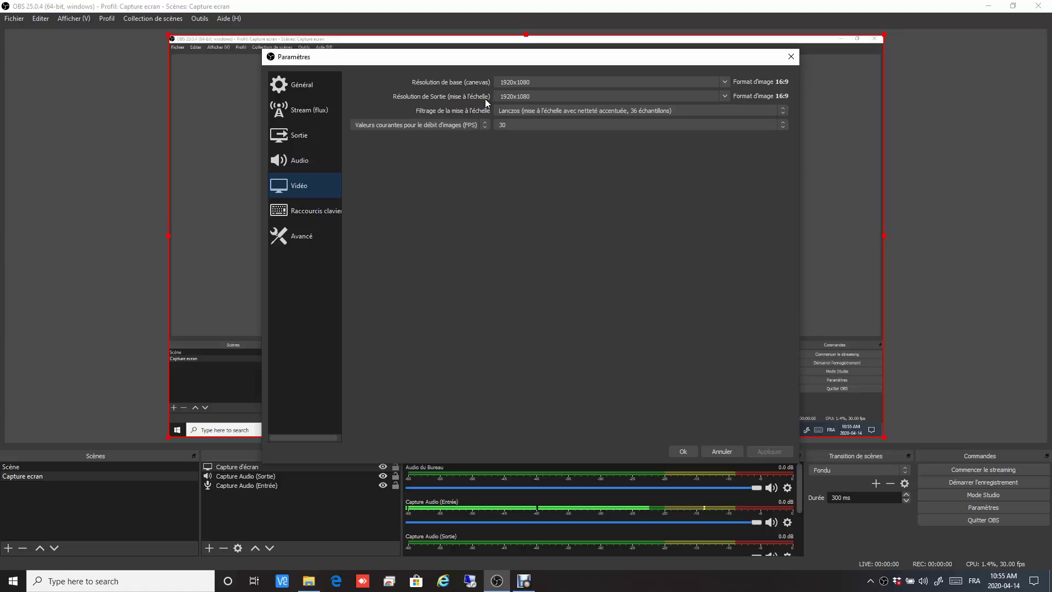
{"action": "left_click", "coordinate": [315, 211]}
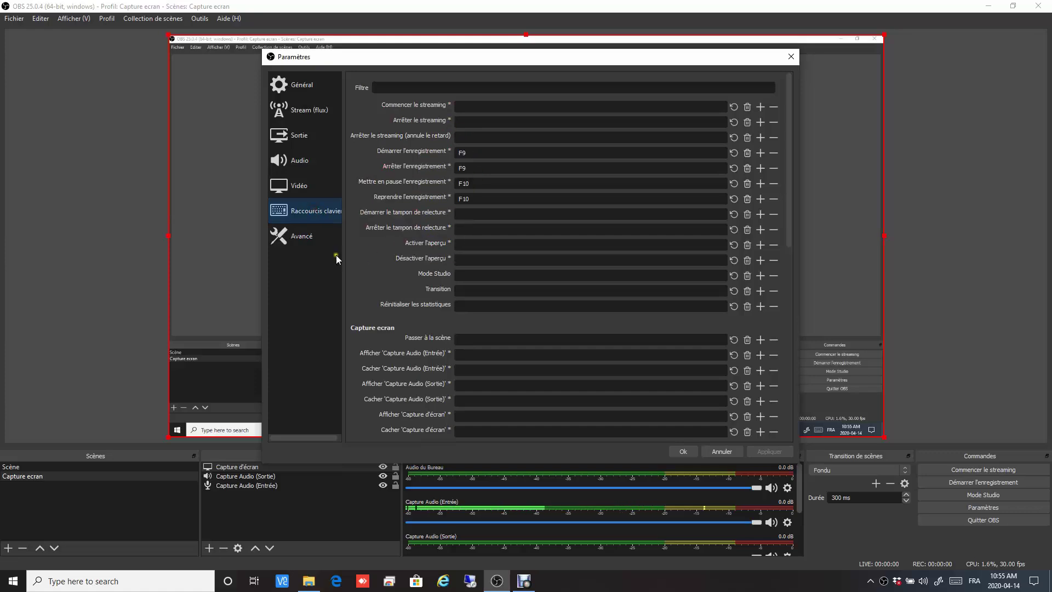
{"action": "left_click", "coordinate": [302, 241]}
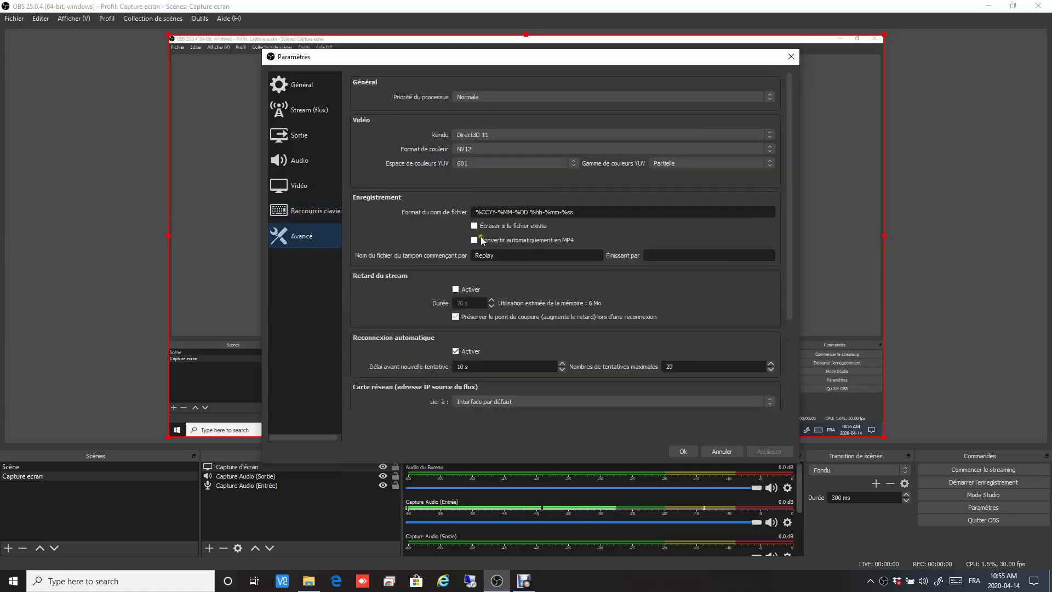
{"action": "scroll", "coordinate": [481, 237], "scroll_direction": "down", "scroll_amount": 3}
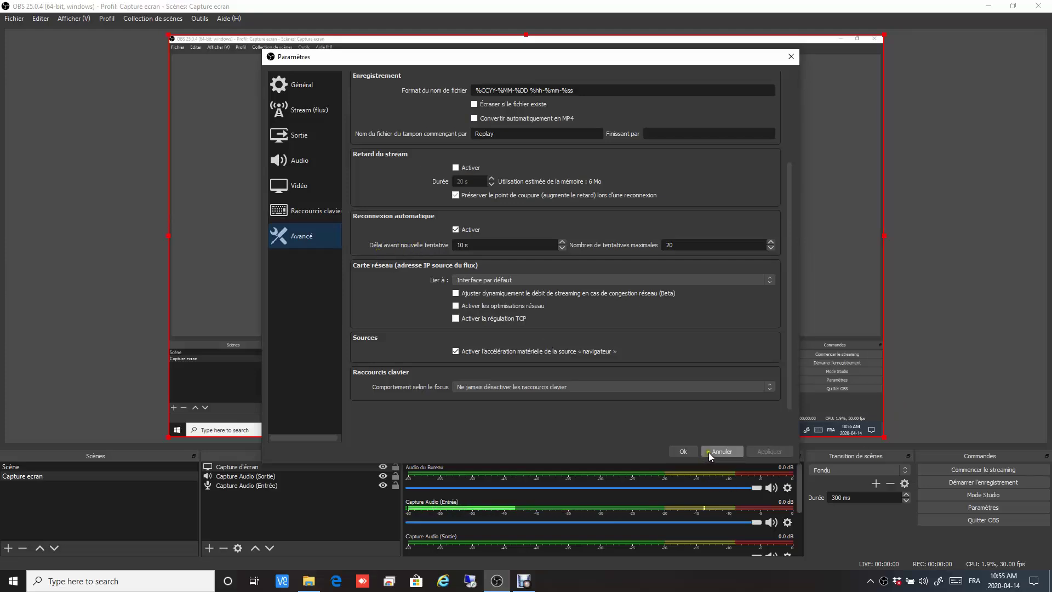
{"action": "left_click", "coordinate": [682, 451]}
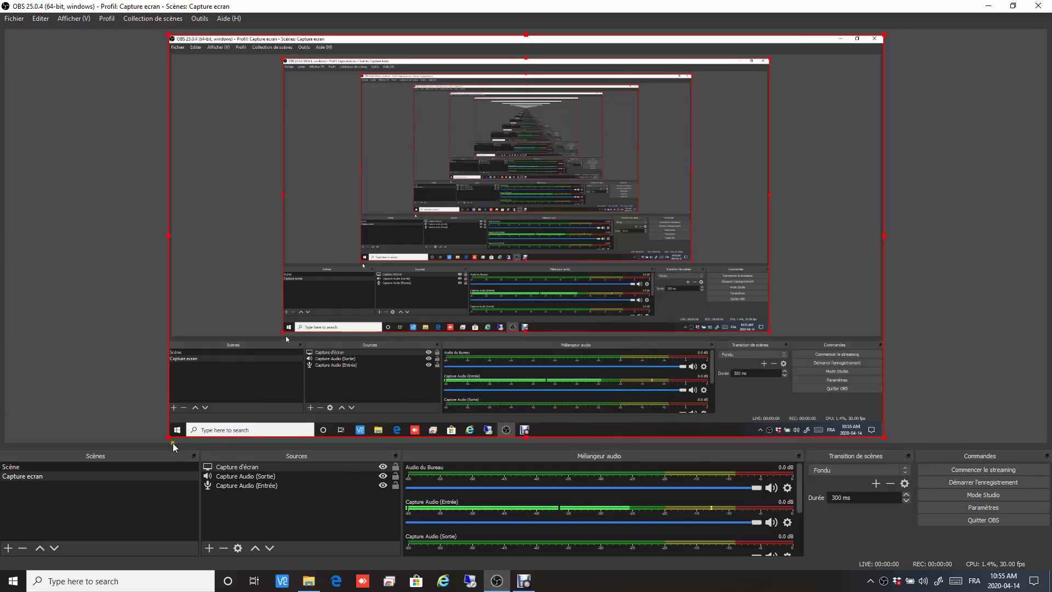
Try moving and resizing the screen capture source in the preview, and fit it back to the full canvas
{"action": "left_click_drag", "start_coordinate": [169, 443], "coordinate": [15, 499]}
{"action": "left_click_drag", "start_coordinate": [536, 370], "coordinate": [784, 356]}
{"action": "left_click_drag", "start_coordinate": [808, 310], "coordinate": [791, 337]}
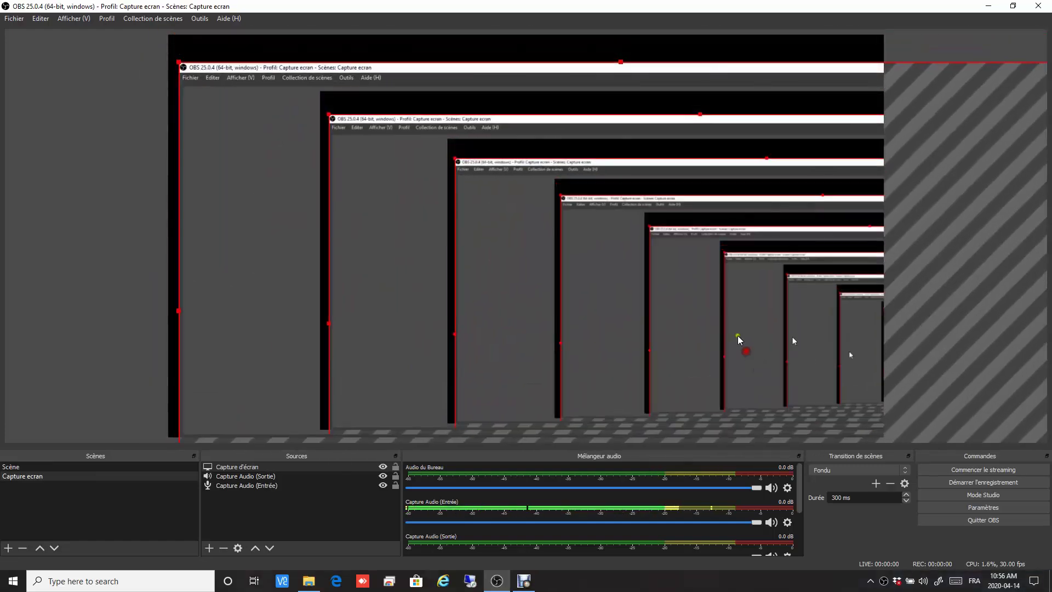
{"action": "left_click_drag", "start_coordinate": [271, 87], "coordinate": [394, 164]}
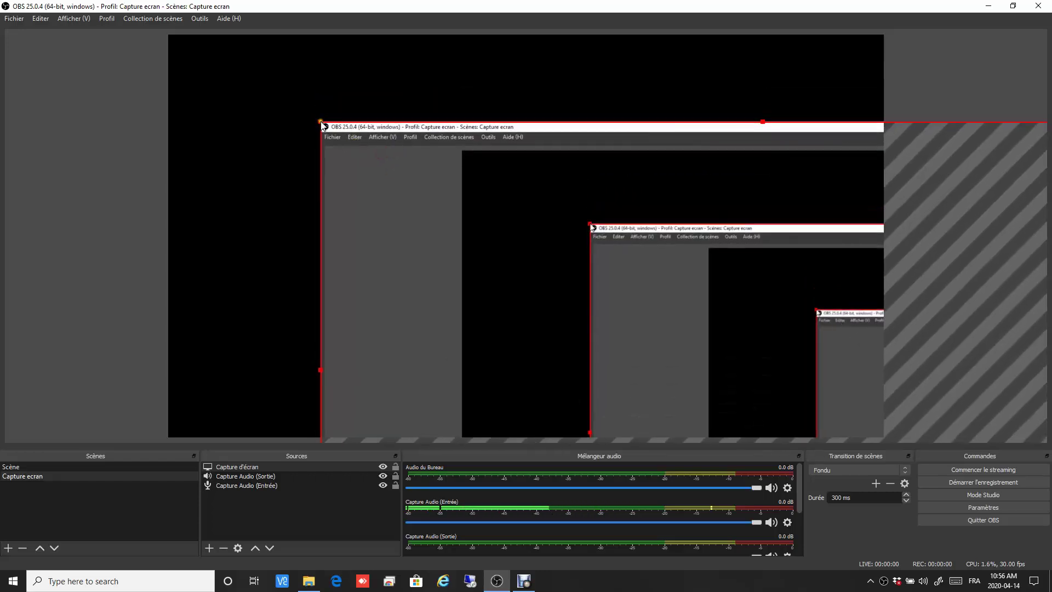
{"action": "left_click_drag", "start_coordinate": [323, 123], "coordinate": [517, 317]}
{"action": "left_click_drag", "start_coordinate": [581, 331], "coordinate": [329, 281]}
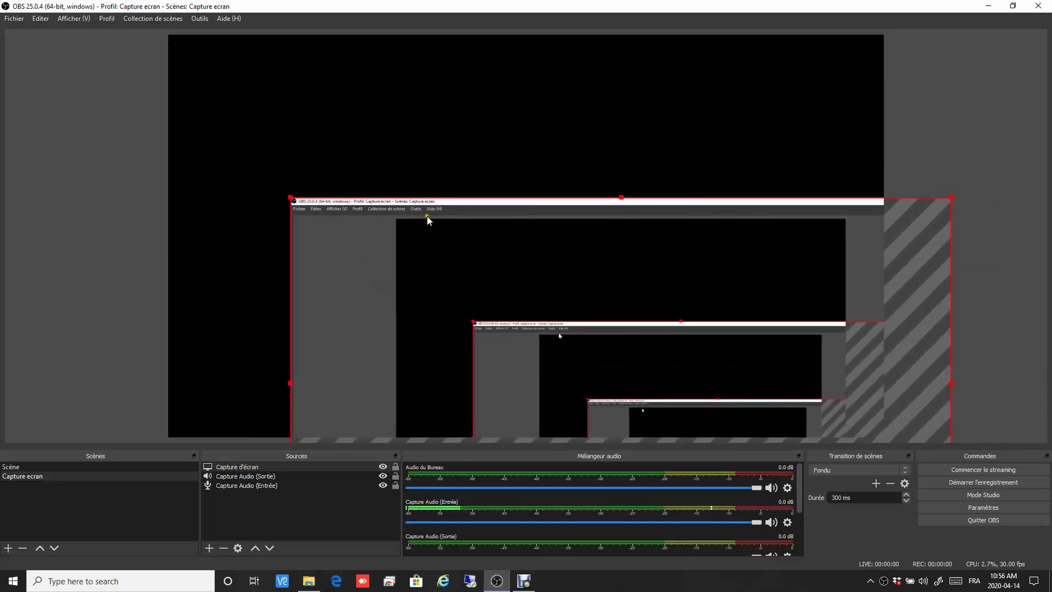
{"action": "left_click_drag", "start_coordinate": [427, 216], "coordinate": [322, 60]}
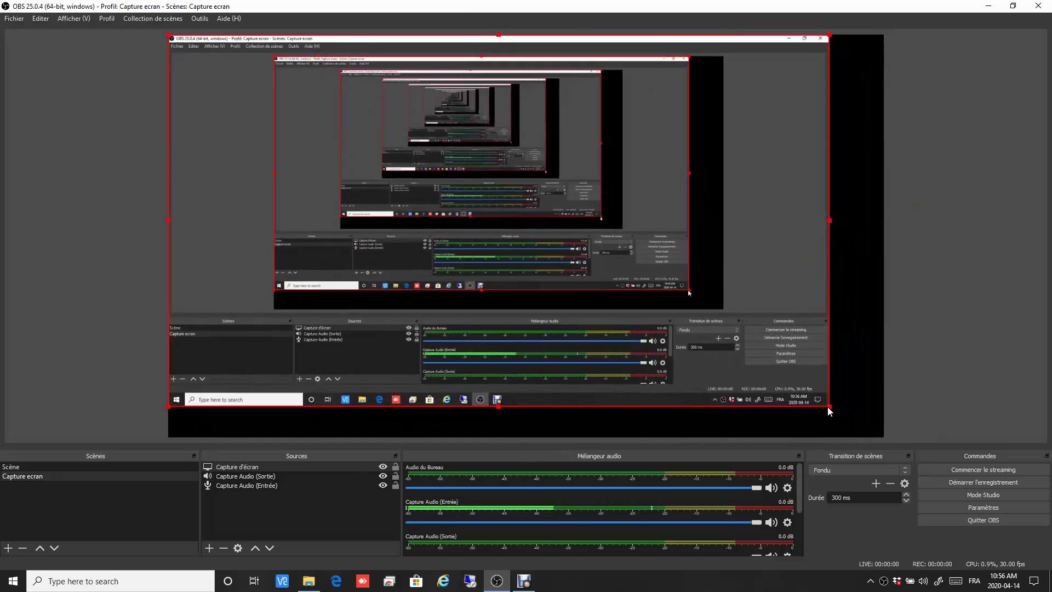
{"action": "left_click_drag", "start_coordinate": [829, 407], "coordinate": [862, 435]}
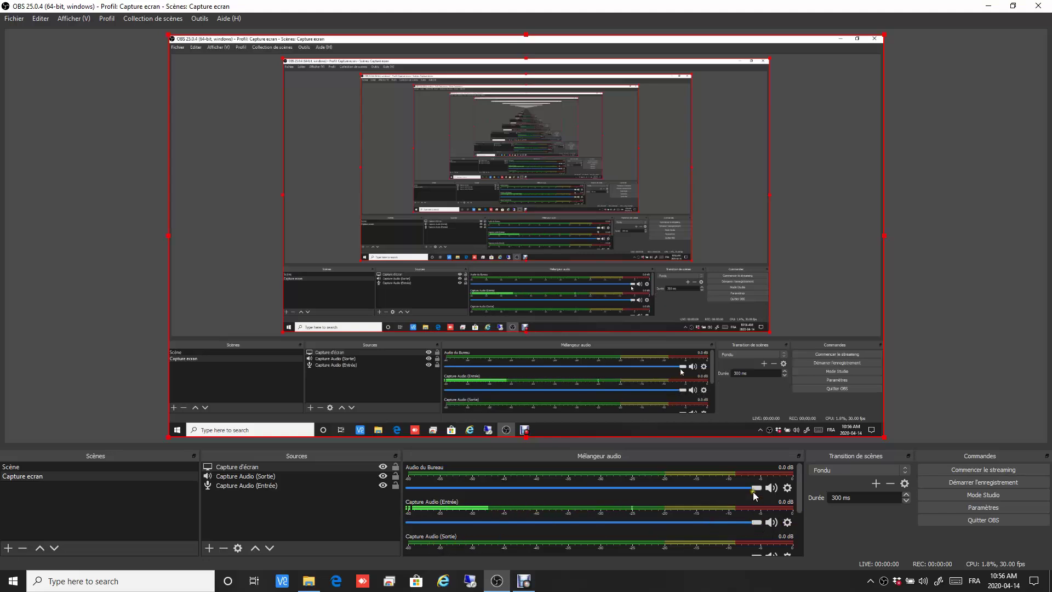
Lower the Capture Audio (Entrée) volume to -22.1 dB and restore it to 0.0 dB
{"action": "mouse_move", "coordinate": [756, 487]}
{"action": "left_mouse_down"}
{"action": "mouse_move", "coordinate": [659, 505]}
{"action": "mouse_move", "coordinate": [760, 503]}
{"action": "left_mouse_up"}
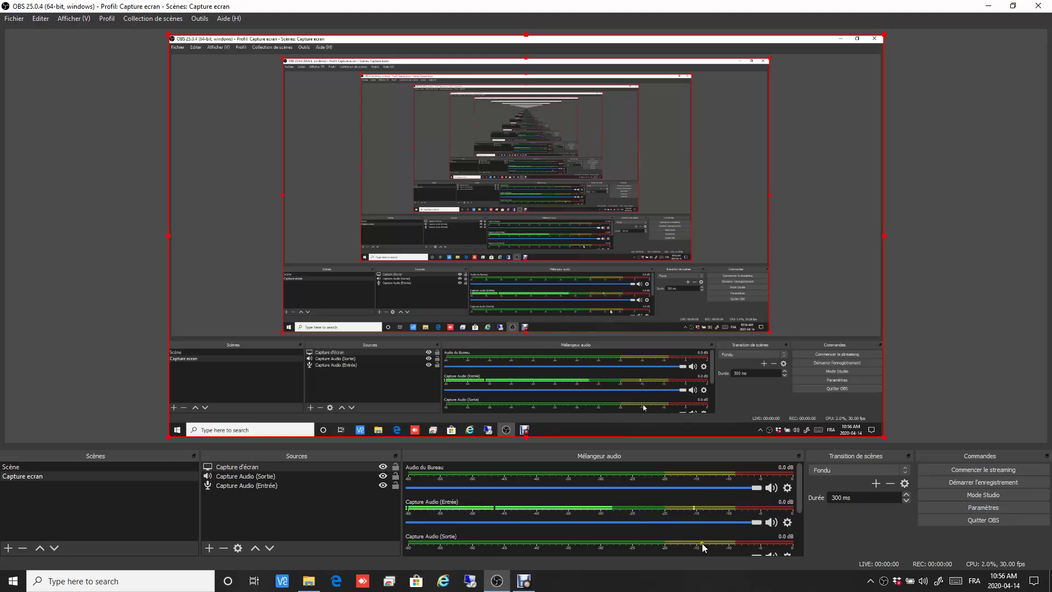
{"action": "left_click_drag", "start_coordinate": [754, 522], "coordinate": [569, 547]}
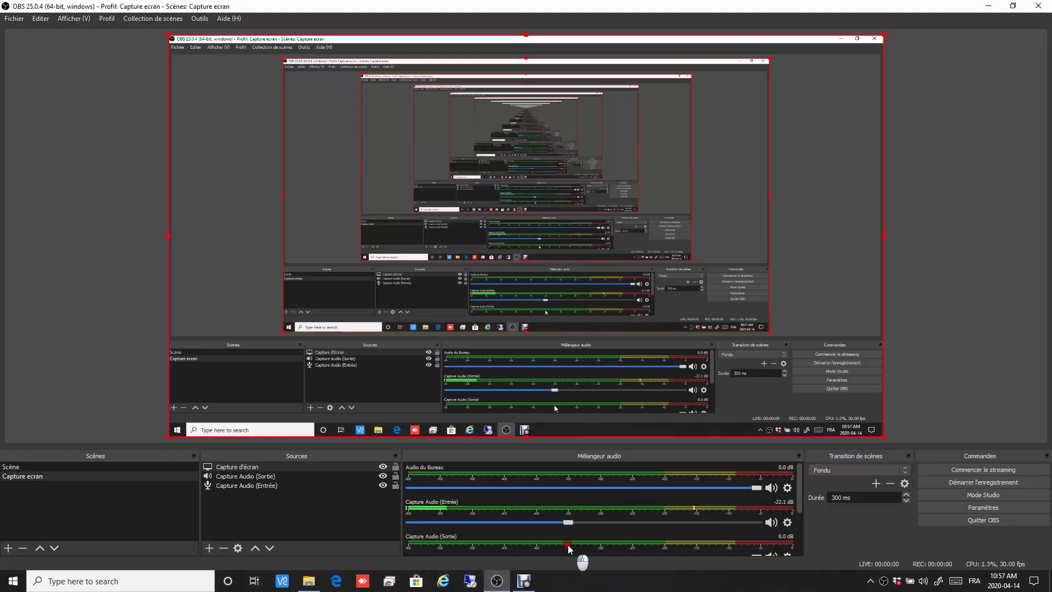
{"action": "left_click_drag", "start_coordinate": [568, 548], "coordinate": [765, 537]}
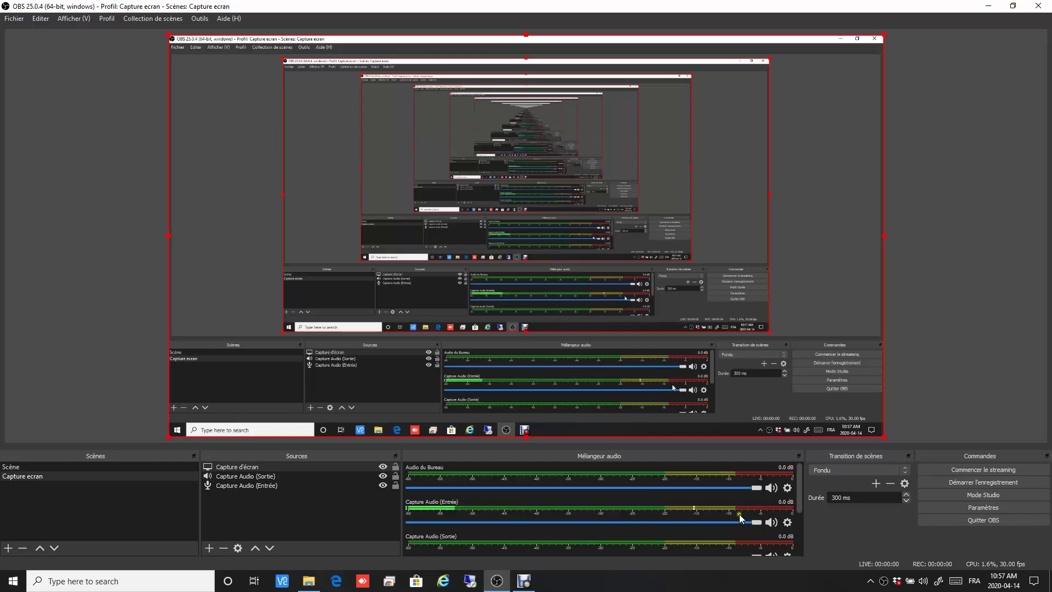
{"action": "mouse_move", "coordinate": [756, 523]}
{"action": "left_mouse_down"}
{"action": "mouse_move", "coordinate": [704, 533]}
{"action": "mouse_move", "coordinate": [767, 534]}
{"action": "left_mouse_up"}
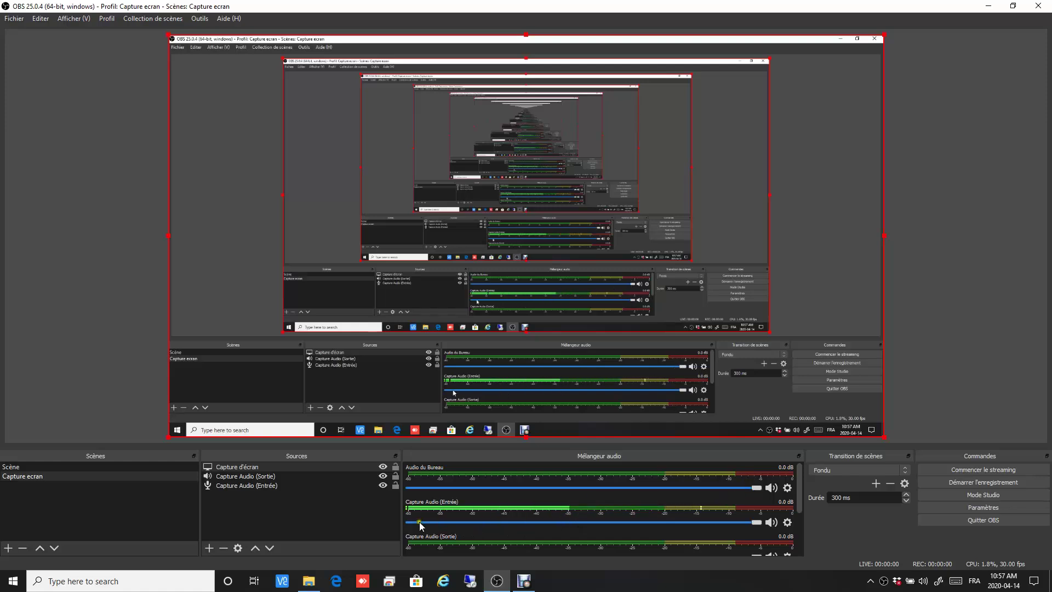
Mute and unmute Capture Audio (Entrée) and Audio du Bureau in turn
{"action": "left_click", "coordinate": [773, 523]}
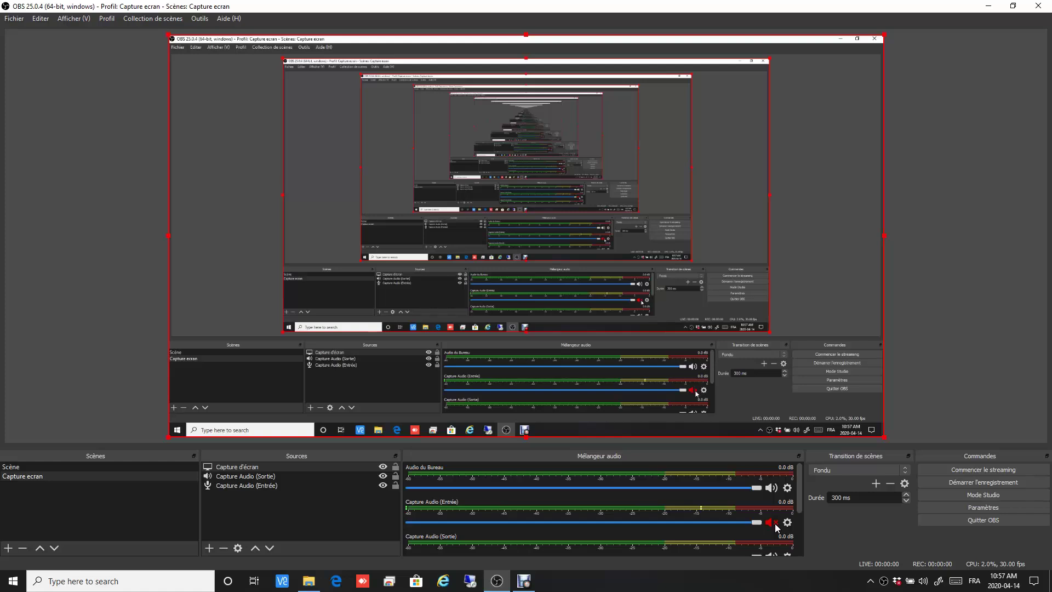
{"action": "left_click", "coordinate": [772, 523]}
{"action": "left_click", "coordinate": [771, 488]}
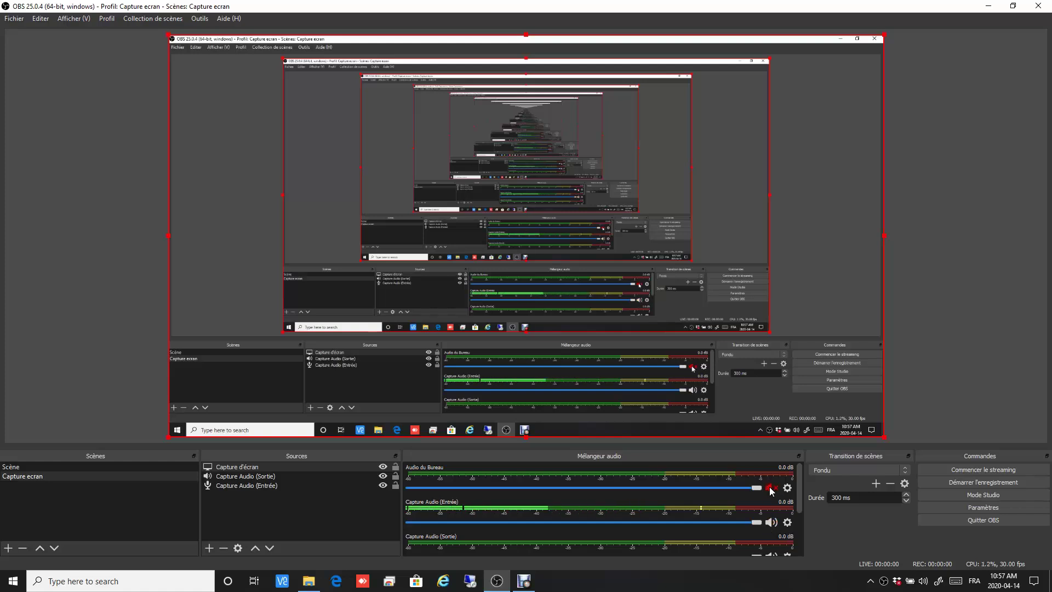
{"action": "left_click", "coordinate": [770, 488]}
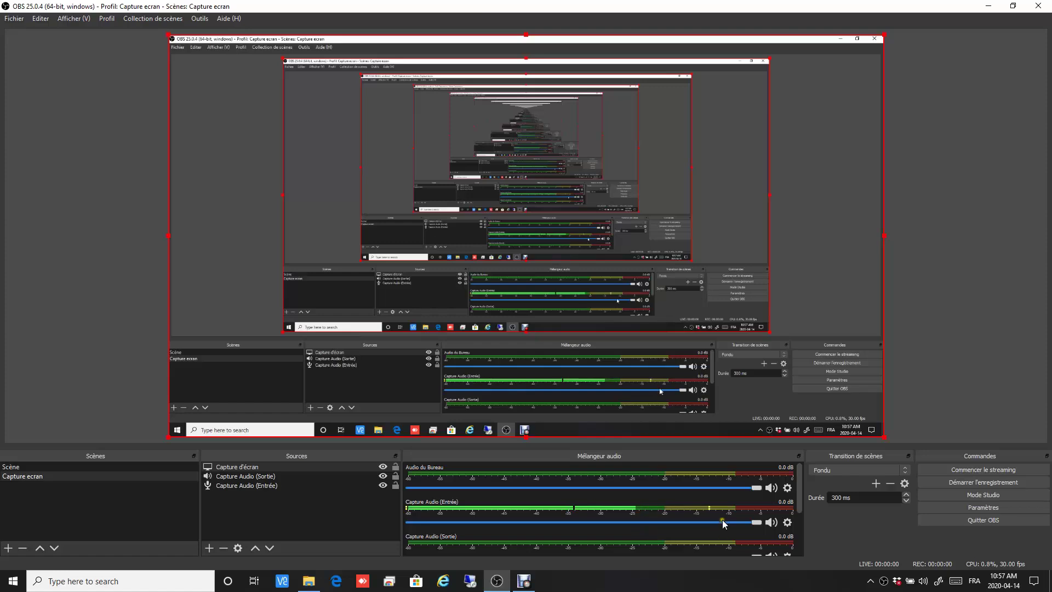
Turn on Studio mode to show the preview and program views side by side, and return to the single preview
{"action": "left_click", "coordinate": [989, 496]}
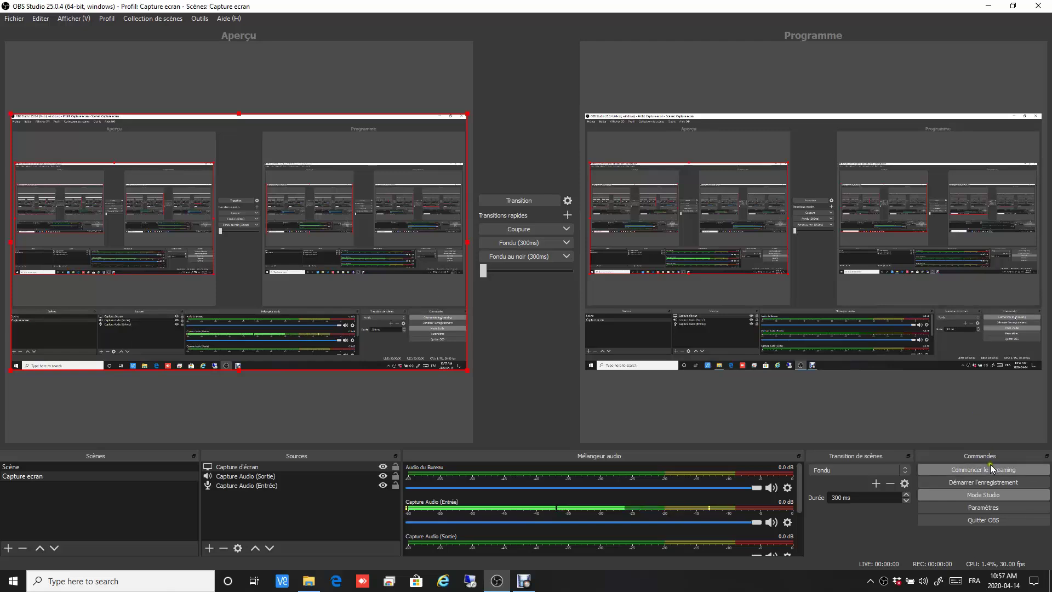
{"action": "left_click", "coordinate": [975, 498]}
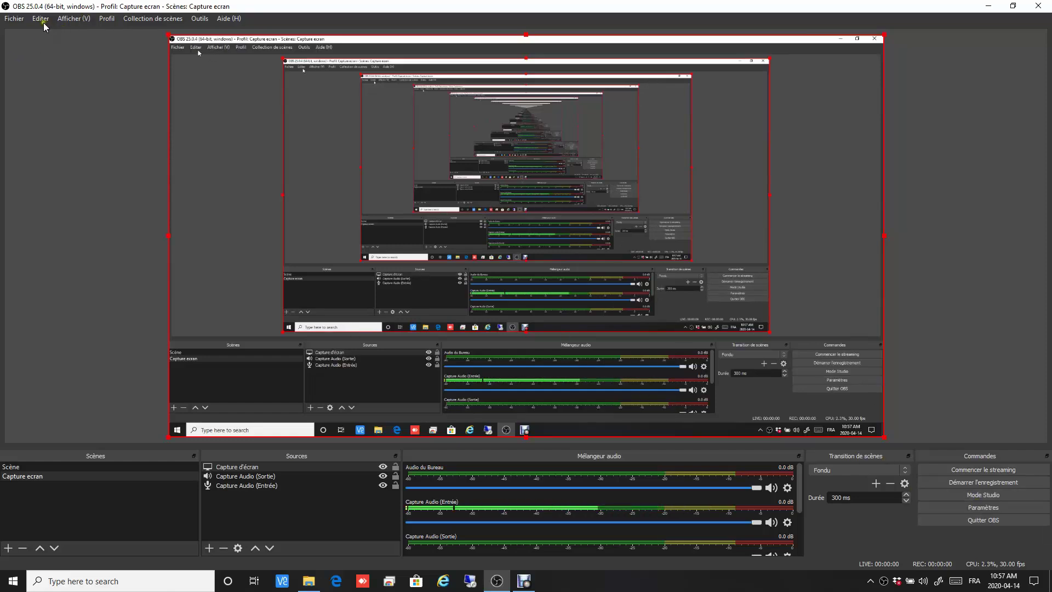
Reset the interface's dock layout to its default arrangement
{"action": "left_click", "coordinate": [74, 19]}
{"action": "mouse_move", "coordinate": [88, 51]}
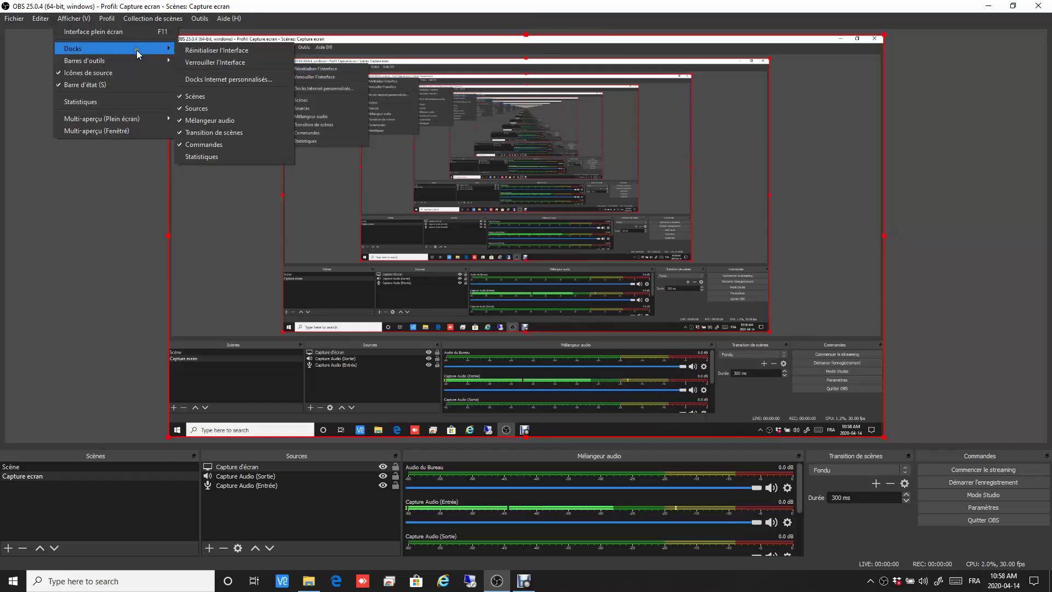
{"action": "left_click", "coordinate": [220, 54]}
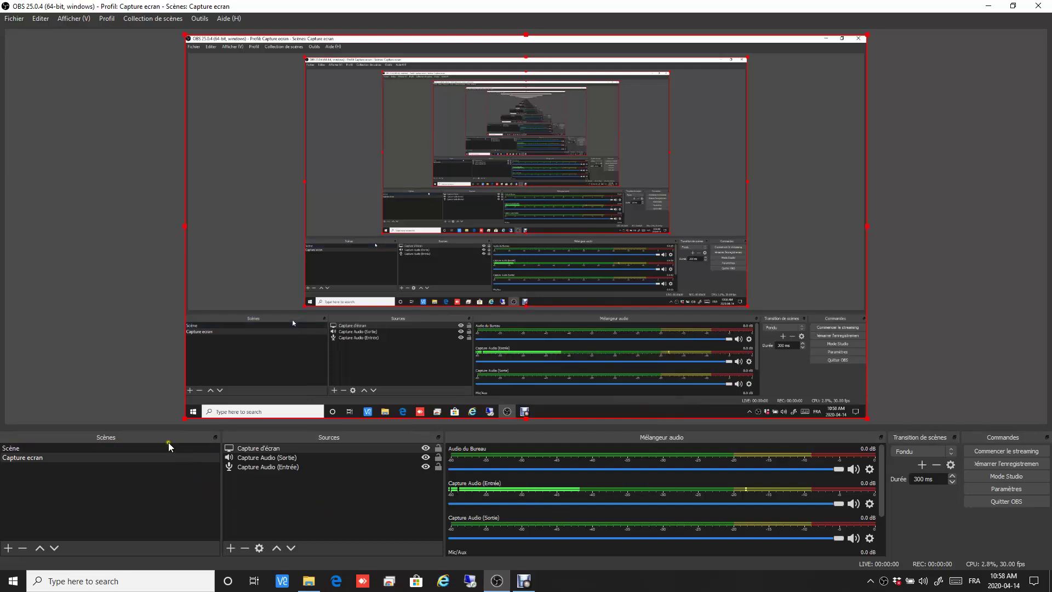
Detach the Scènes and Transition de scènes docks as floating windows over the preview, and reset the interface to redock them
{"action": "left_click_drag", "start_coordinate": [165, 440], "coordinate": [157, 203]}
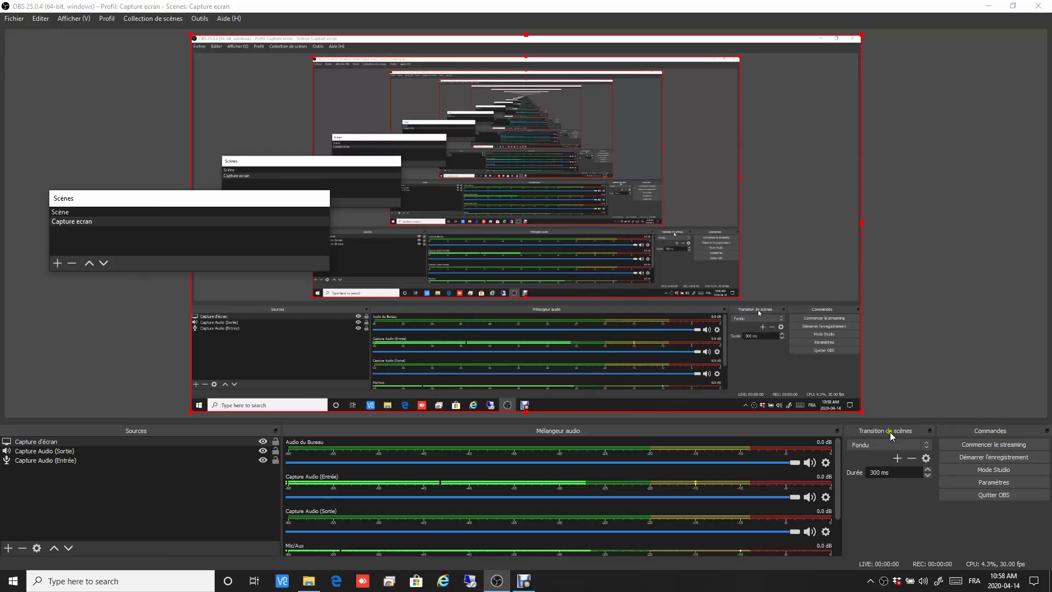
{"action": "left_click_drag", "start_coordinate": [903, 429], "coordinate": [904, 222]}
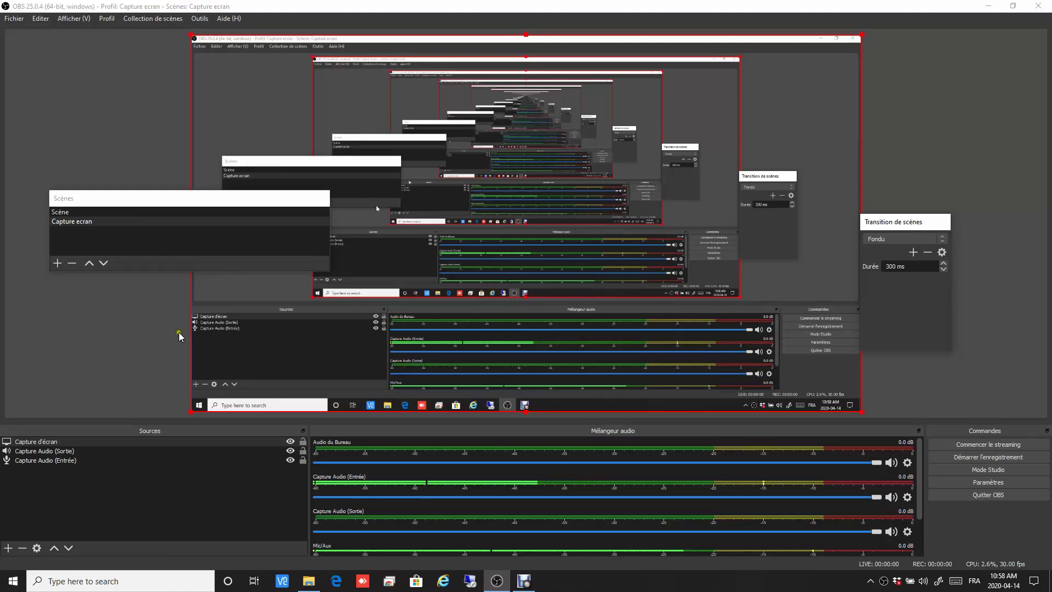
{"action": "left_click", "coordinate": [73, 18]}
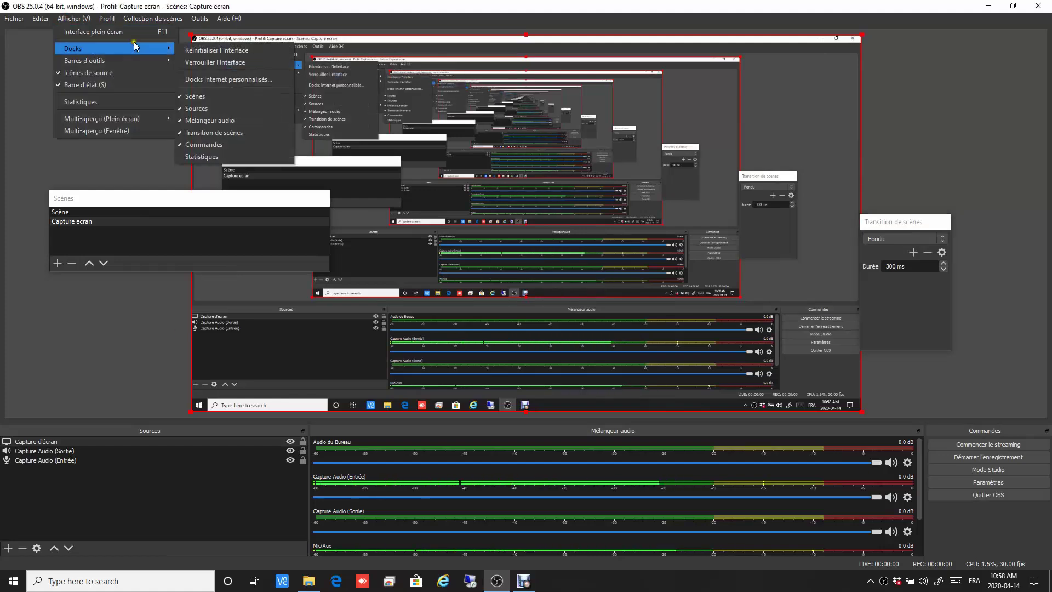
{"action": "left_click", "coordinate": [187, 50]}
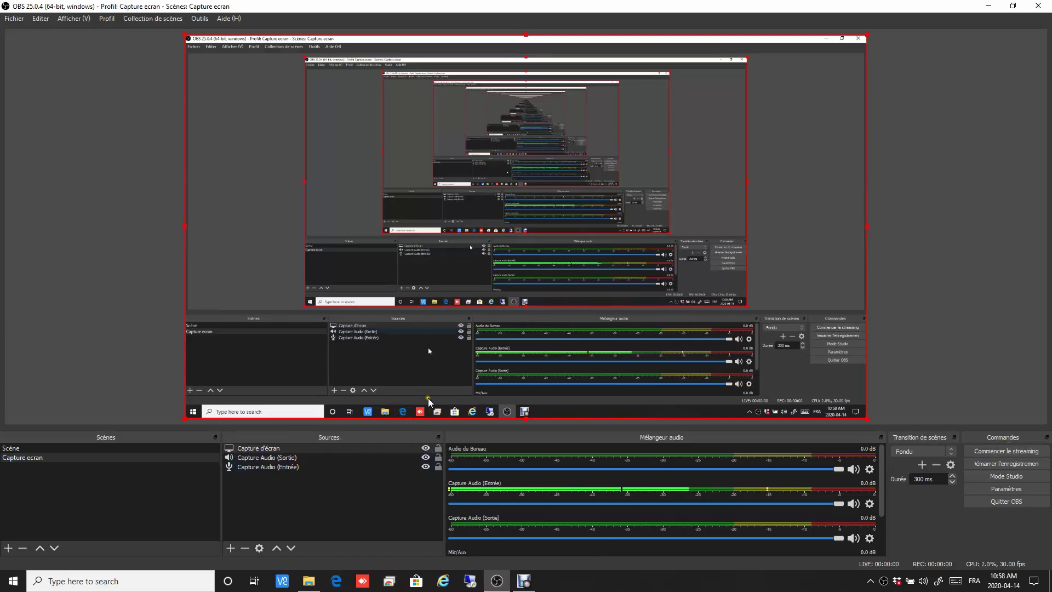
Show Studio mode once more and switch it back off
{"action": "left_click", "coordinate": [1006, 477]}
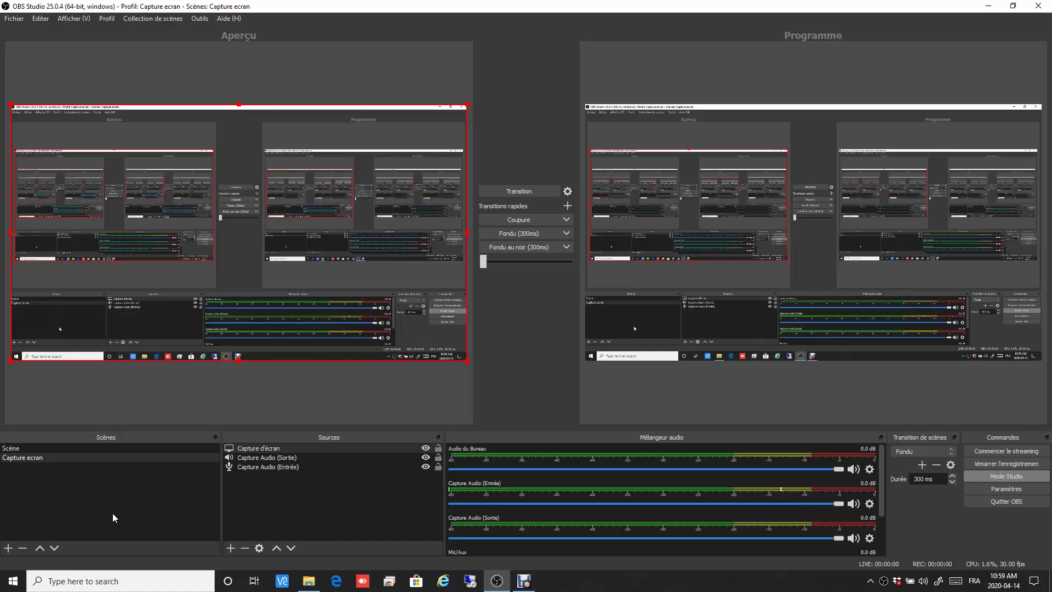
{"action": "left_click", "coordinate": [991, 475]}
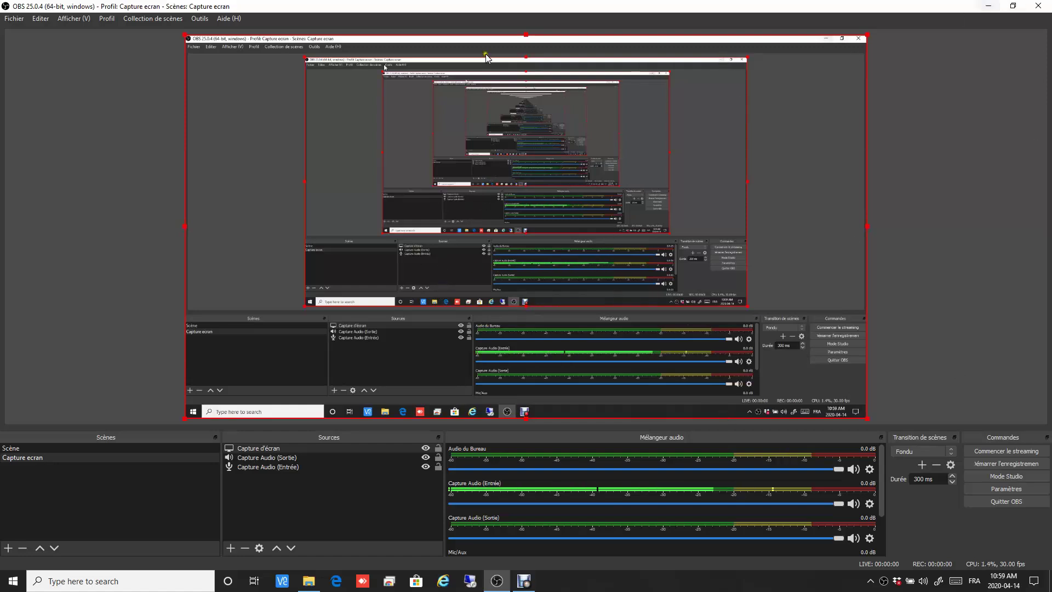
Minimize the OBS Studio and Debut windows to reach the desktop
{"action": "left_click", "coordinate": [985, 8]}
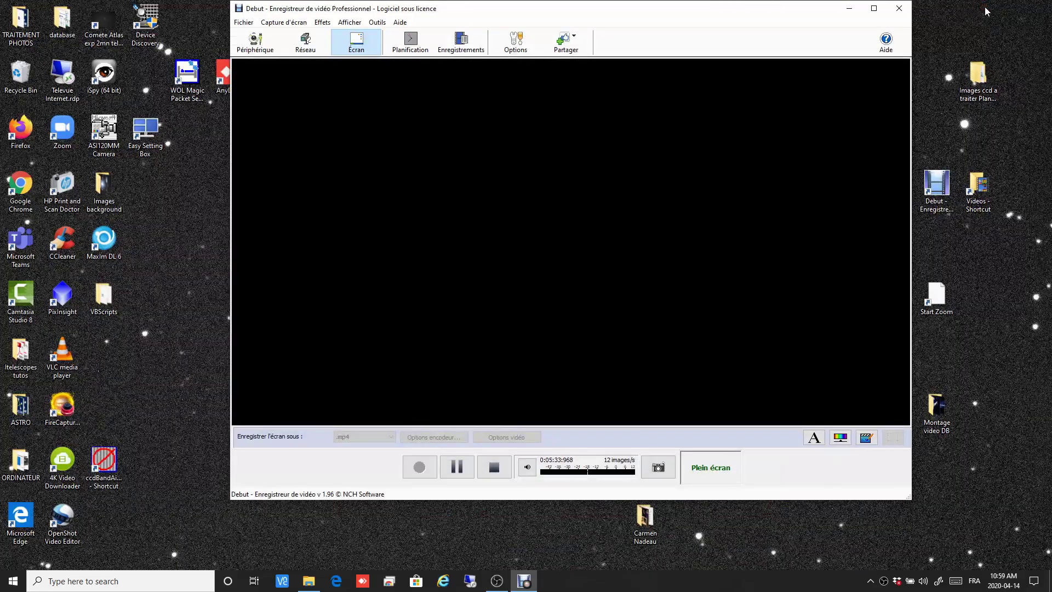
{"action": "left_click", "coordinate": [851, 8]}
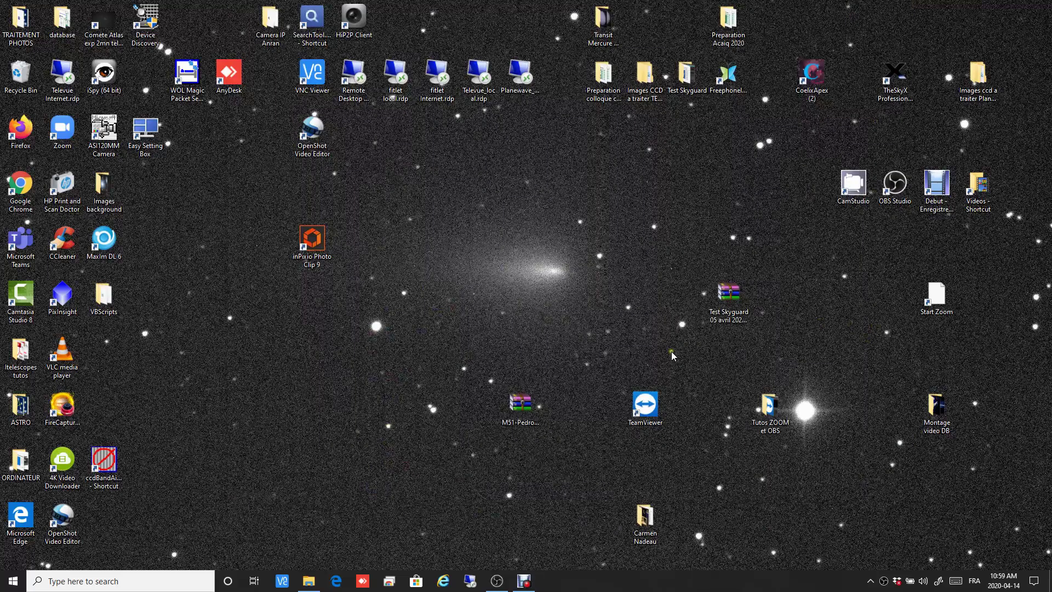
Check the hidden notification icons, and open the Windows taskbar settings page for selecting which icons appear on the taskbar
{"action": "left_click", "coordinate": [870, 581]}
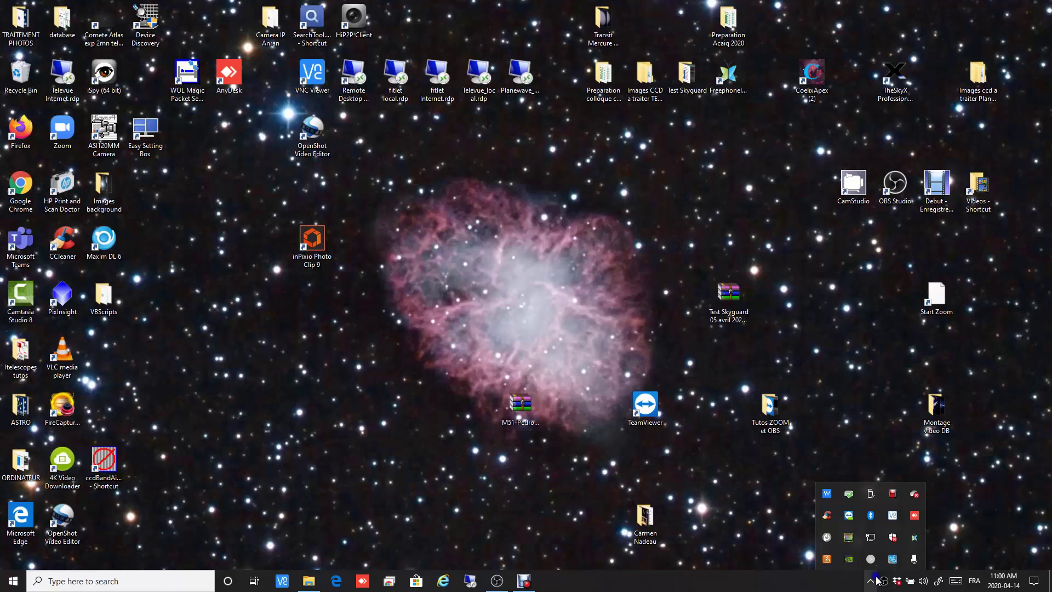
{"action": "right_click", "coordinate": [877, 579]}
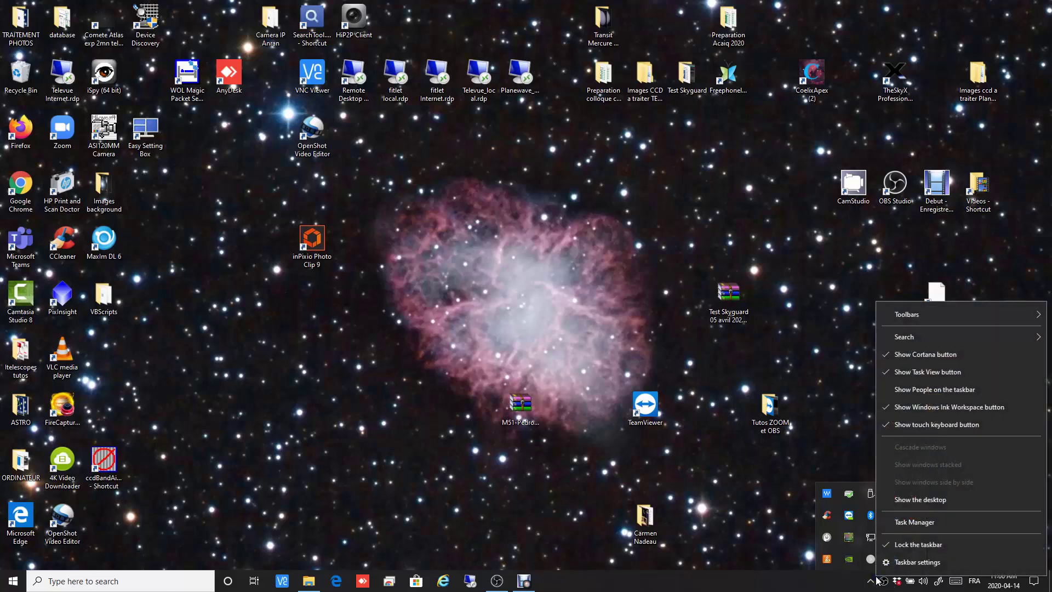
{"action": "left_click", "coordinate": [916, 567]}
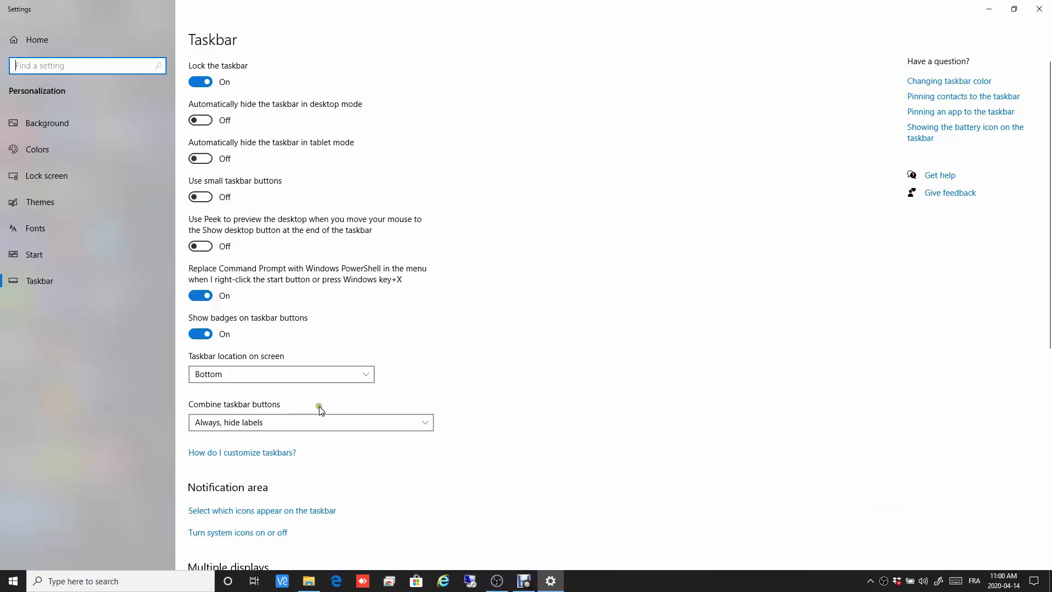
{"action": "scroll", "coordinate": [343, 446], "scroll_direction": "down", "scroll_amount": 6}
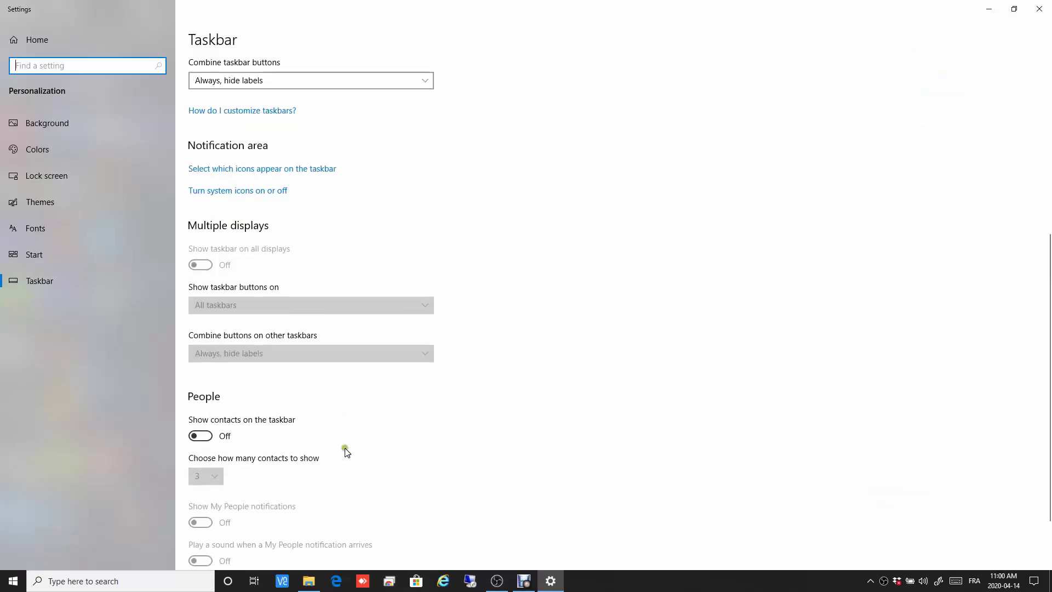
{"action": "scroll", "coordinate": [346, 451], "scroll_direction": "down", "scroll_amount": 2}
{"action": "scroll", "coordinate": [347, 451], "scroll_direction": "up", "scroll_amount": 3}
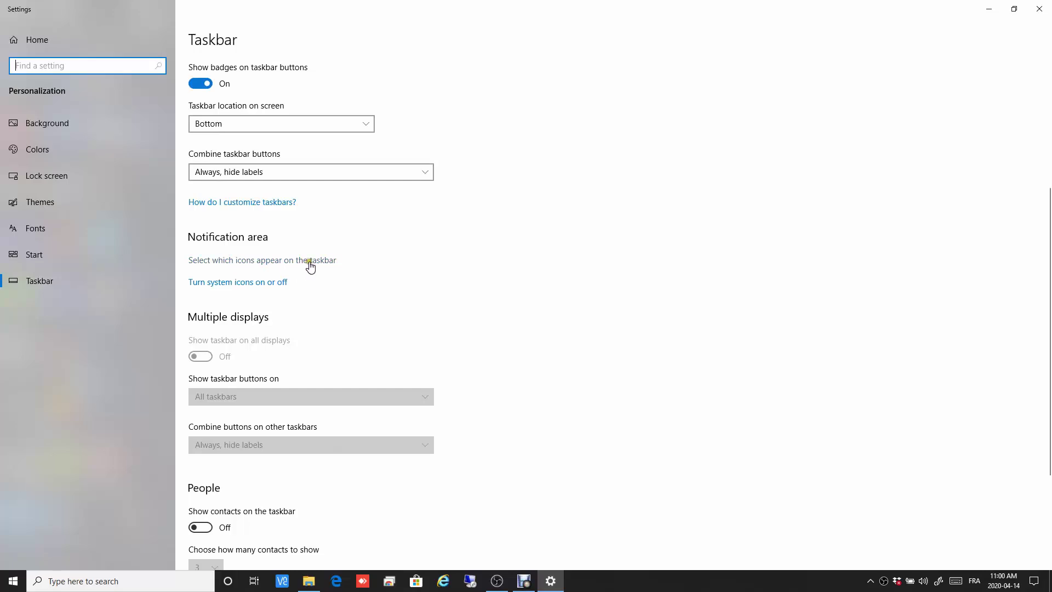
{"action": "left_click", "coordinate": [267, 262]}
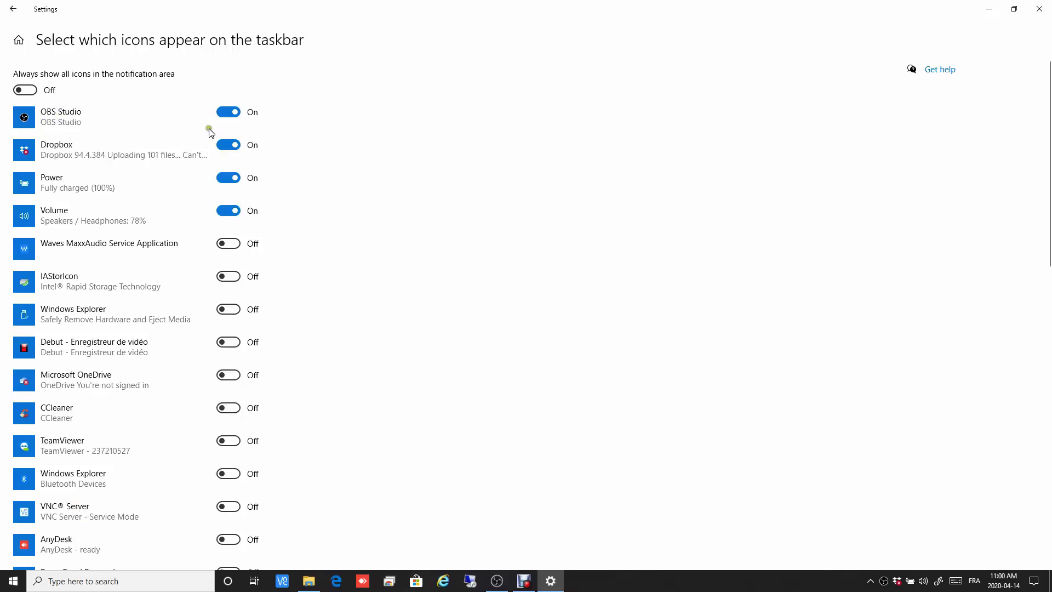
Switch the OBS Studio taskbar icon off and back on, and close the Windows settings
{"action": "left_click", "coordinate": [229, 113]}
{"action": "left_click", "coordinate": [225, 112]}
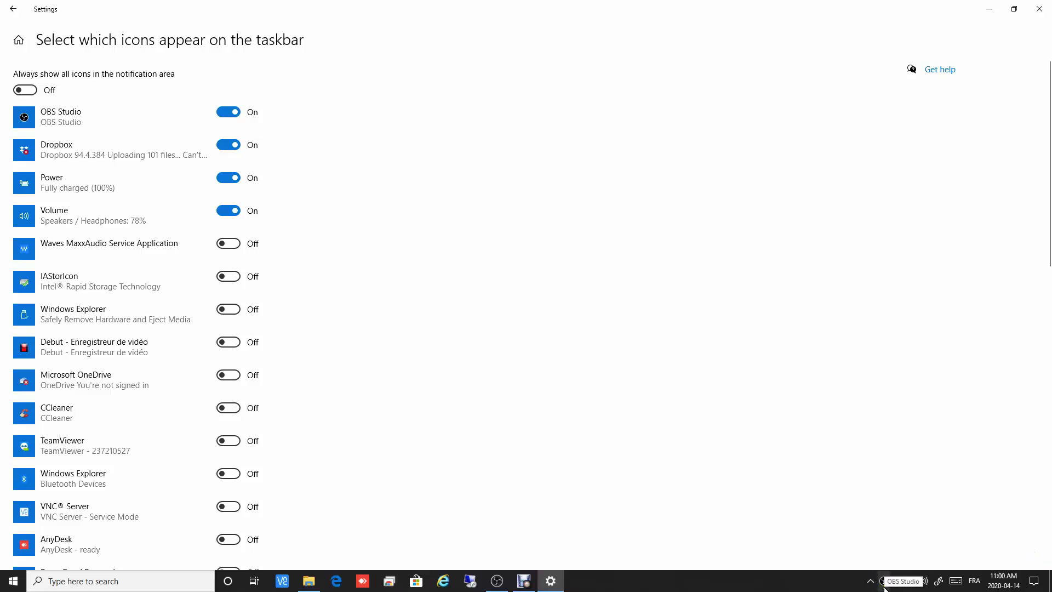
{"action": "left_click", "coordinate": [1040, 9]}
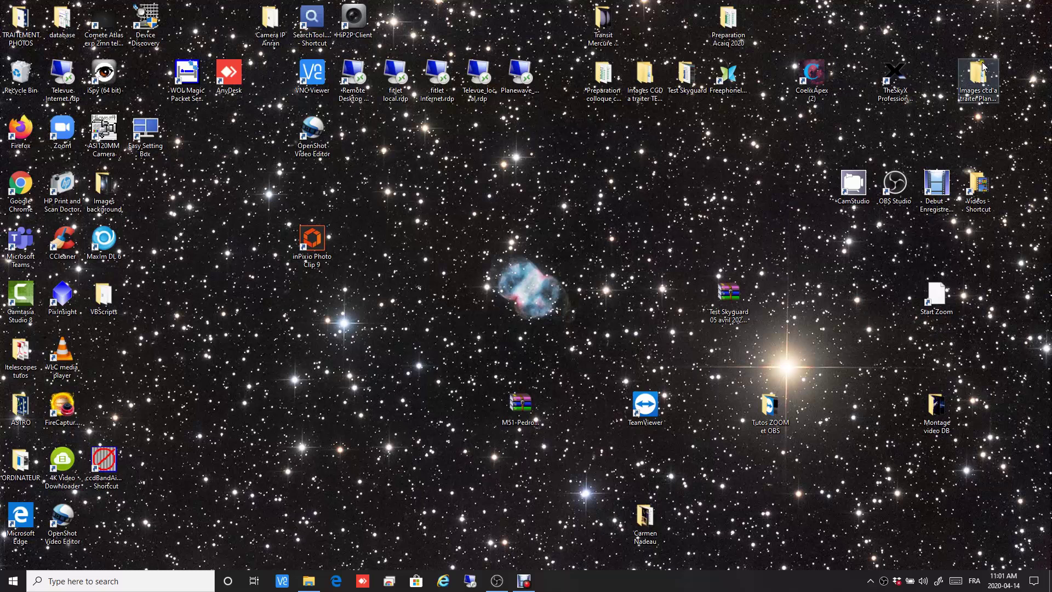
Open the Videos folder from the desktop, view its OBS subfolder, and minimize the window
{"action": "double_click", "coordinate": [989, 187]}
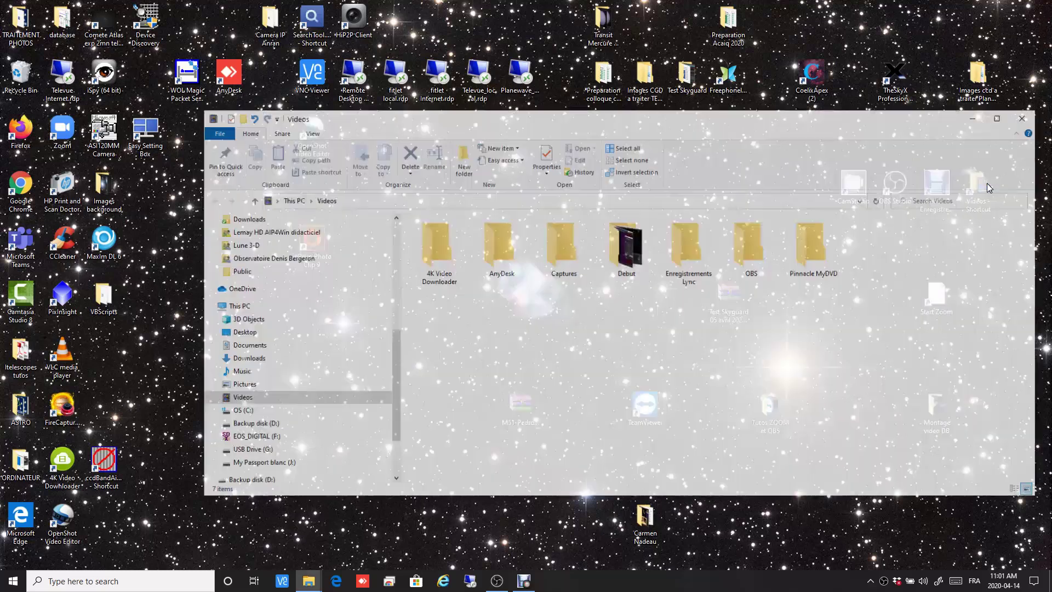
{"action": "double_click", "coordinate": [753, 268]}
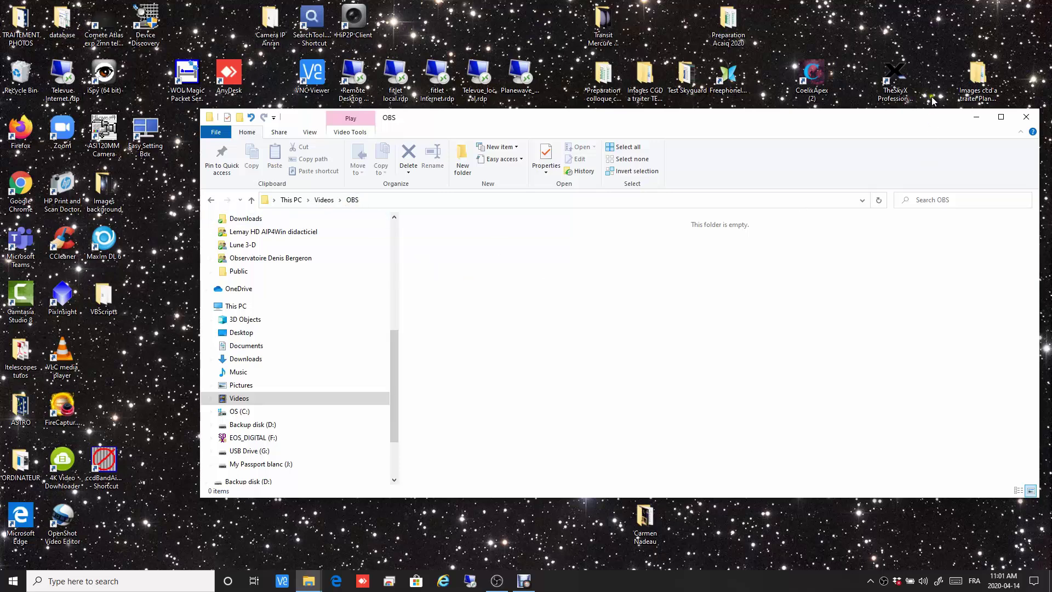
{"action": "left_click", "coordinate": [979, 117]}
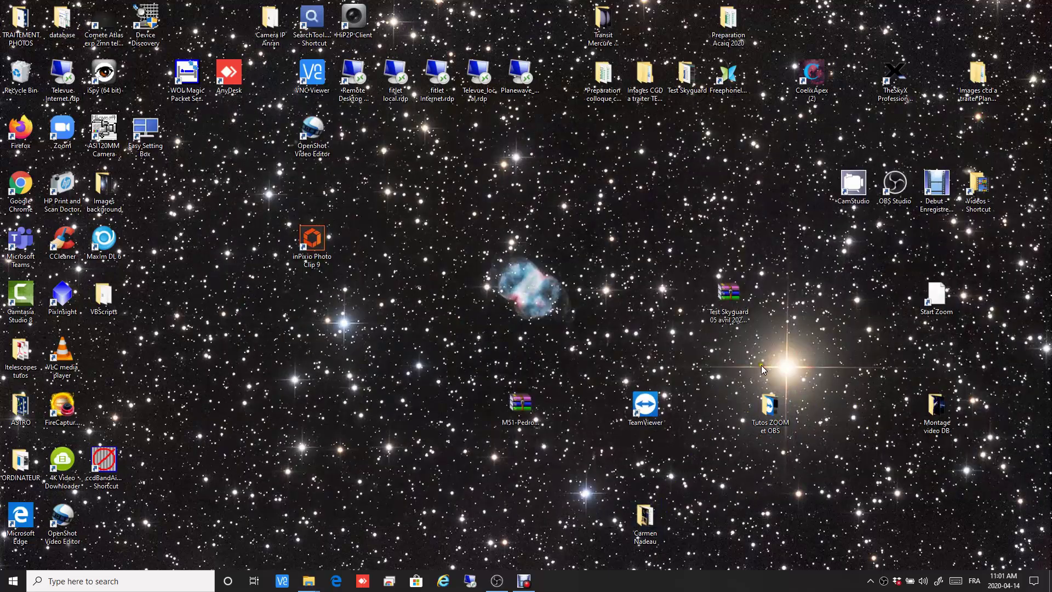
Launch Coelix Apex and record its Vue du ciel sky view while the animation plays forward
{"action": "left_click", "coordinate": [815, 75]}
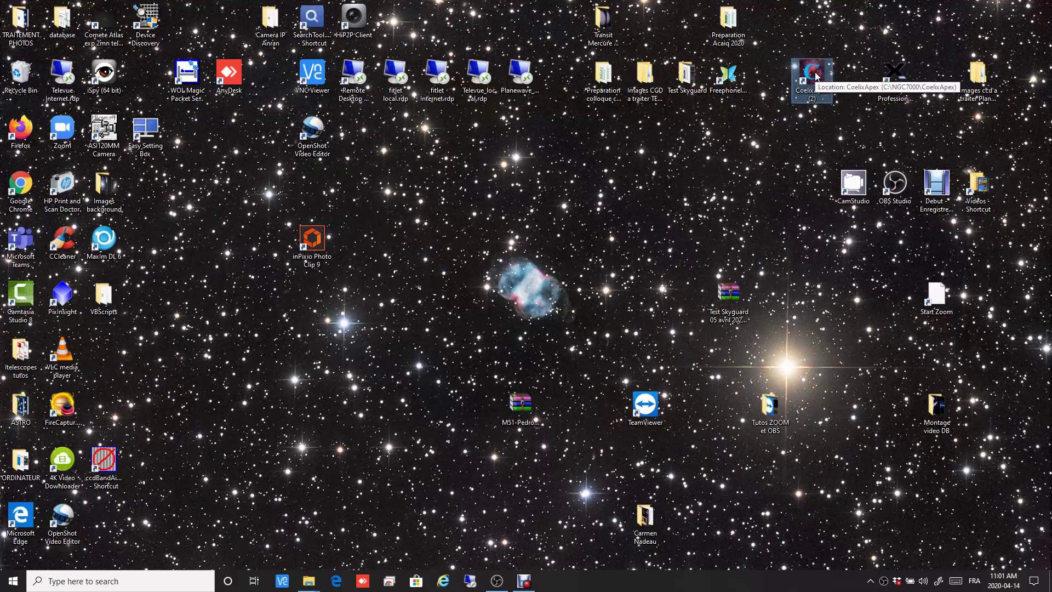
{"action": "double_click", "coordinate": [815, 75]}
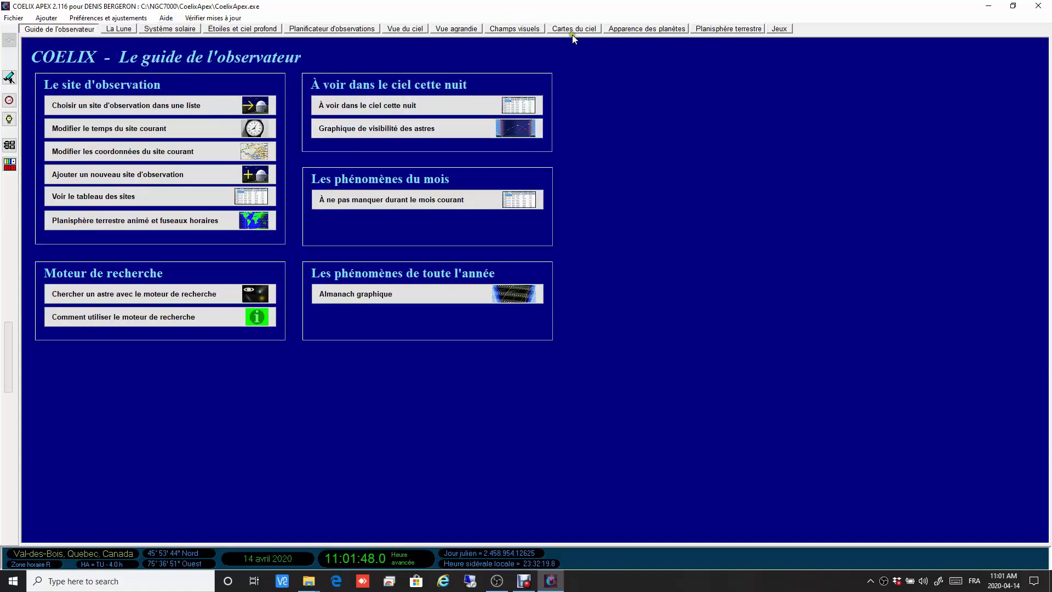
{"action": "left_click", "coordinate": [422, 30]}
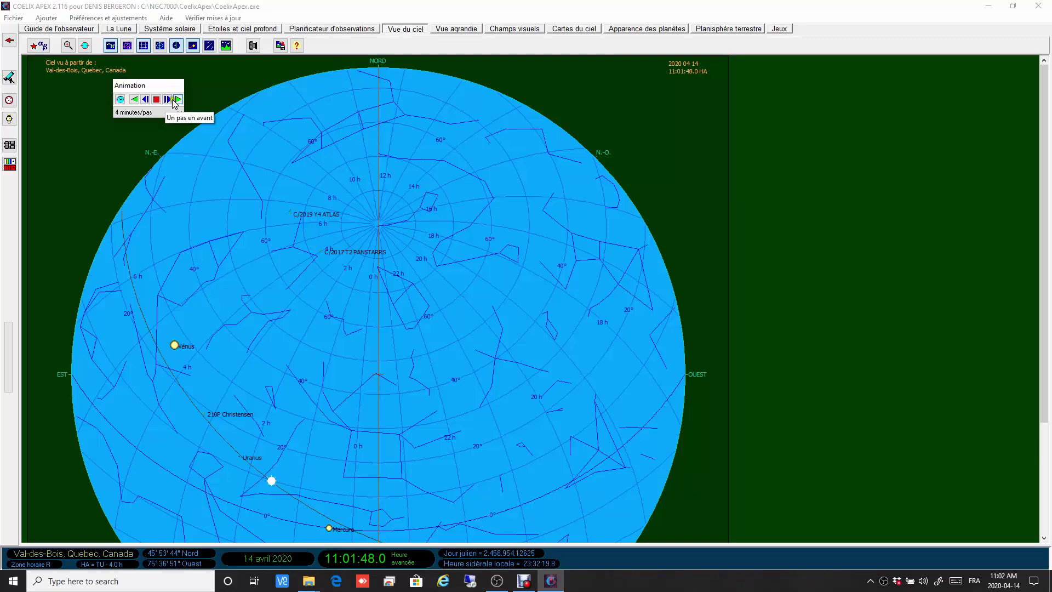
{"action": "left_click", "coordinate": [178, 99]}
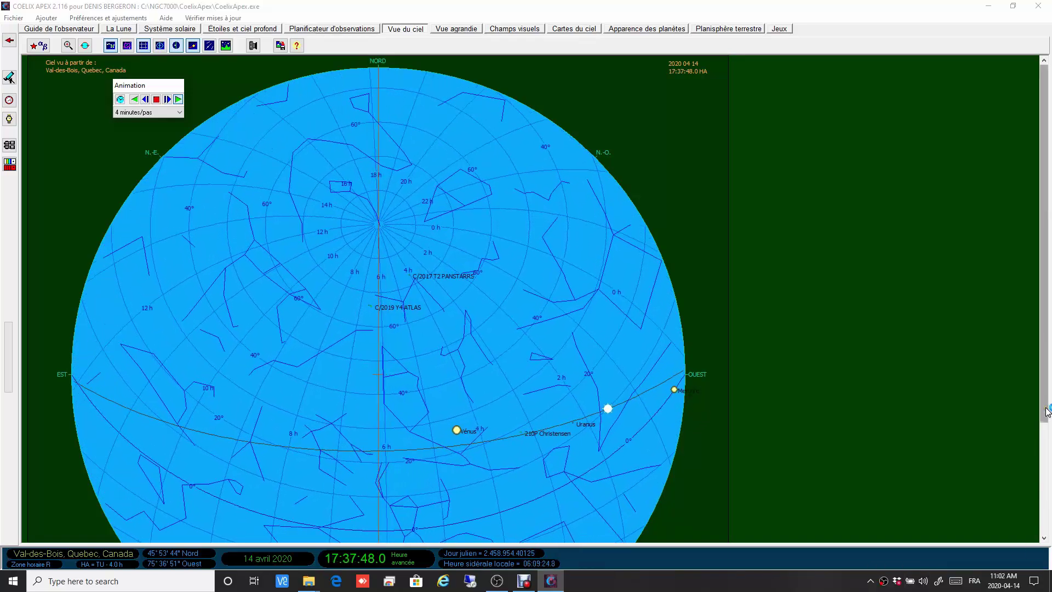
{"action": "key", "text": "alt"}
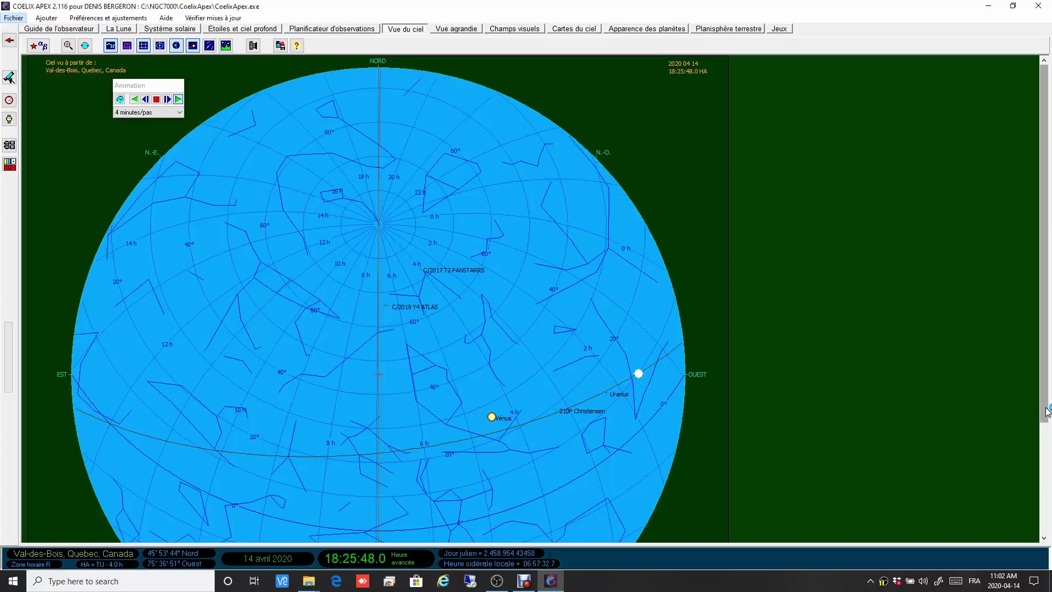
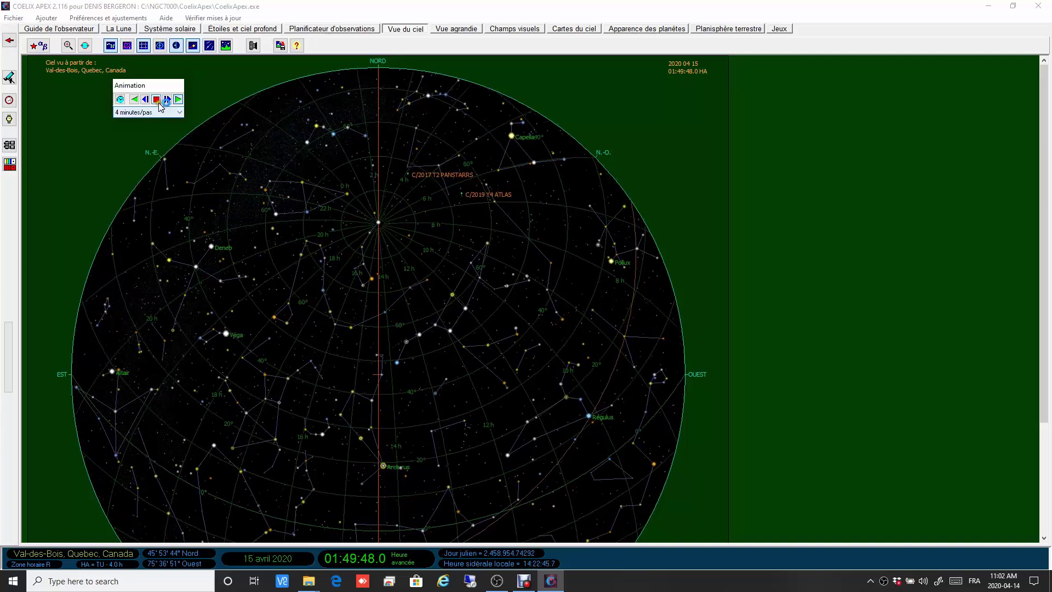
Switch to OBS Studio and open its recordings folder to check the new MKV recording
{"action": "left_click", "coordinate": [495, 582]}
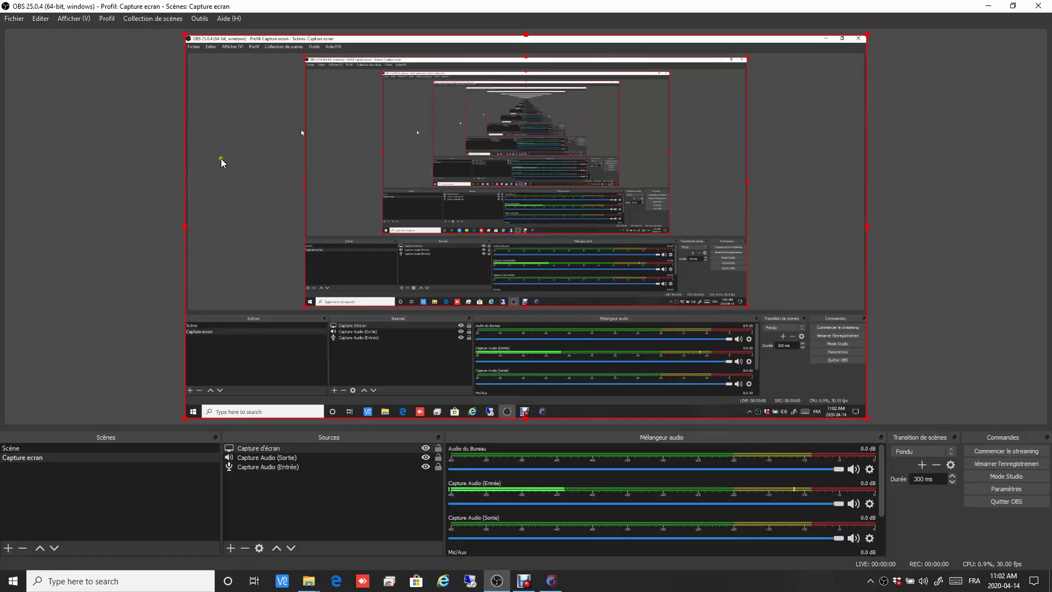
{"action": "left_click", "coordinate": [15, 19]}
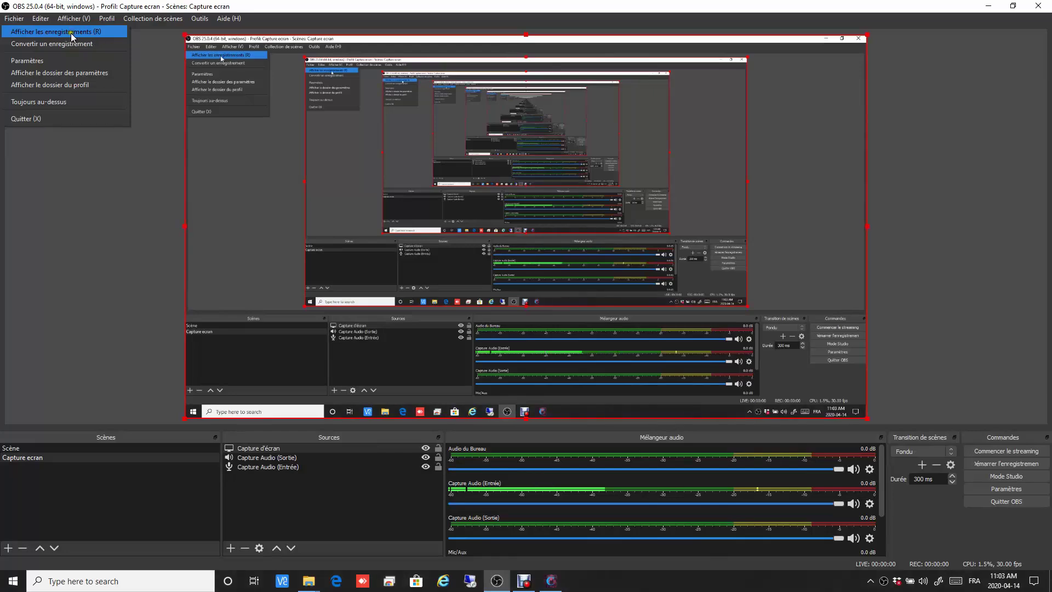
{"action": "left_click", "coordinate": [42, 32]}
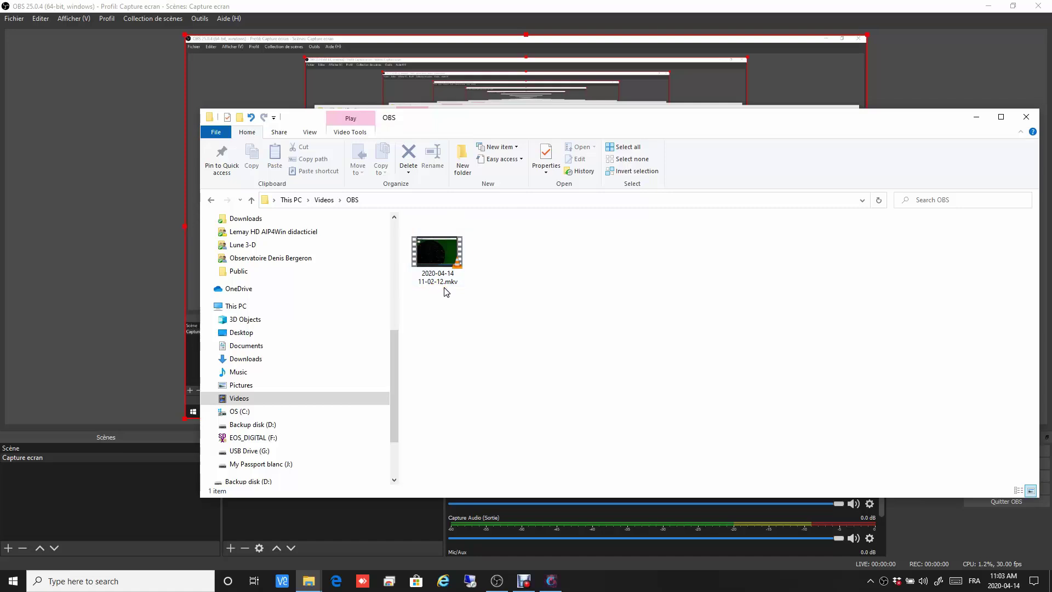
{"action": "mouse_move", "coordinate": [447, 290]}
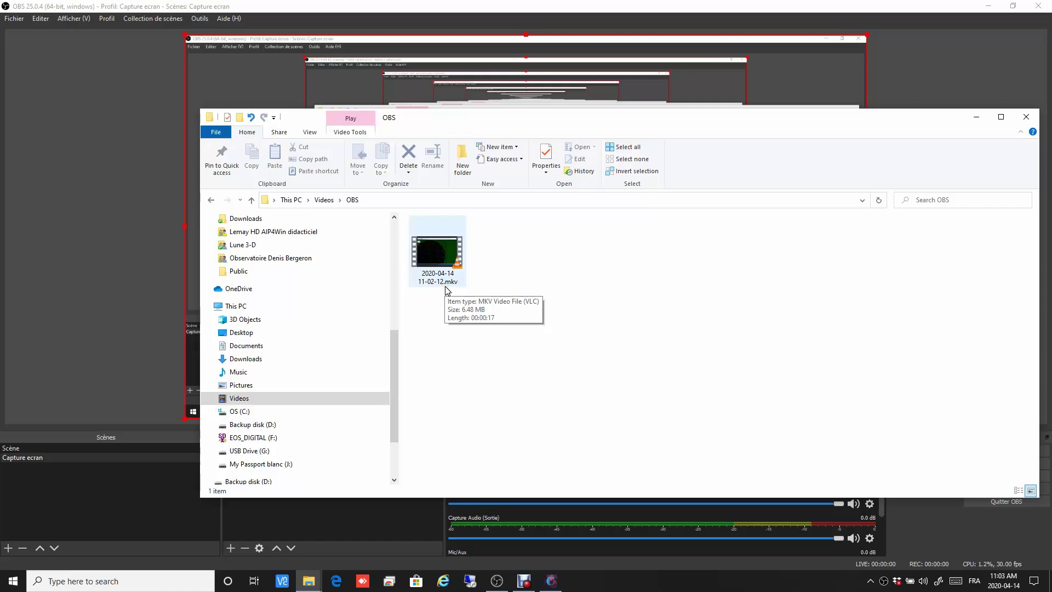
{"action": "double_click", "coordinate": [444, 283]}
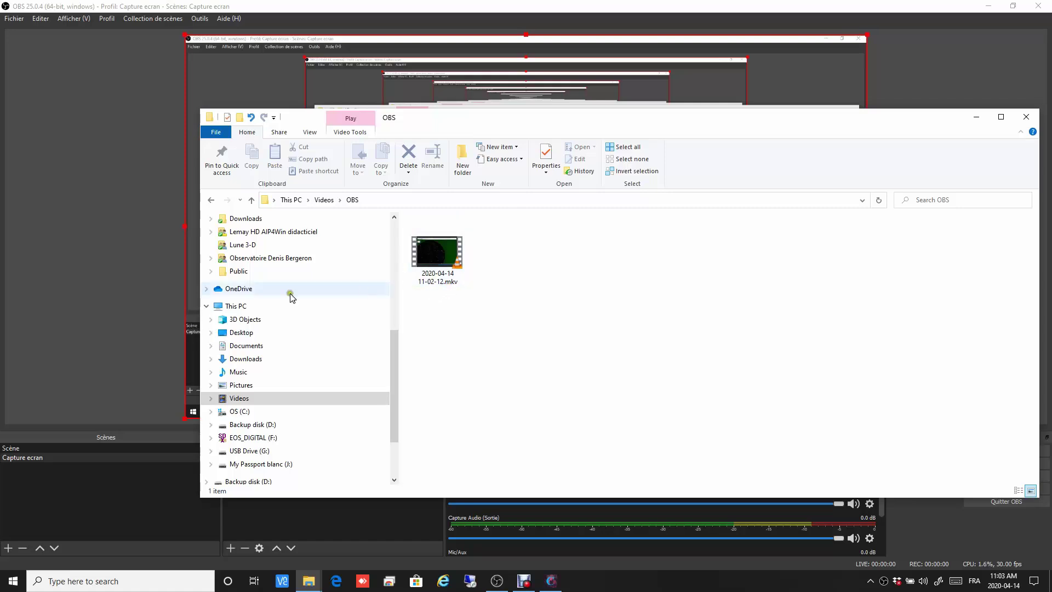
Rename the MKV recording in the OBS folder as Logiciel Coelix.mkv
{"action": "left_click", "coordinate": [437, 283]}
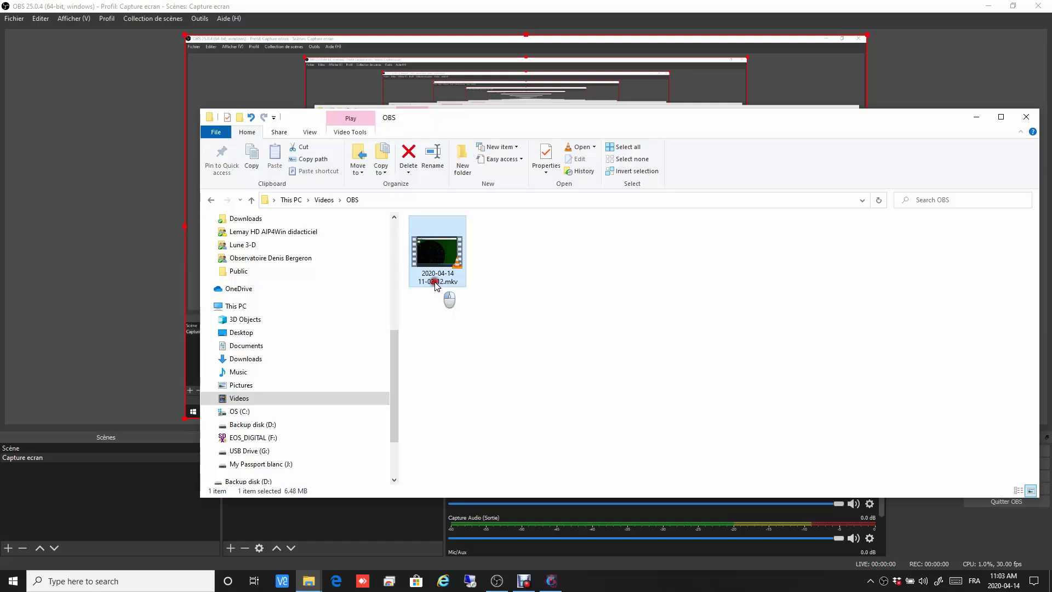
{"action": "left_click", "coordinate": [436, 284]}
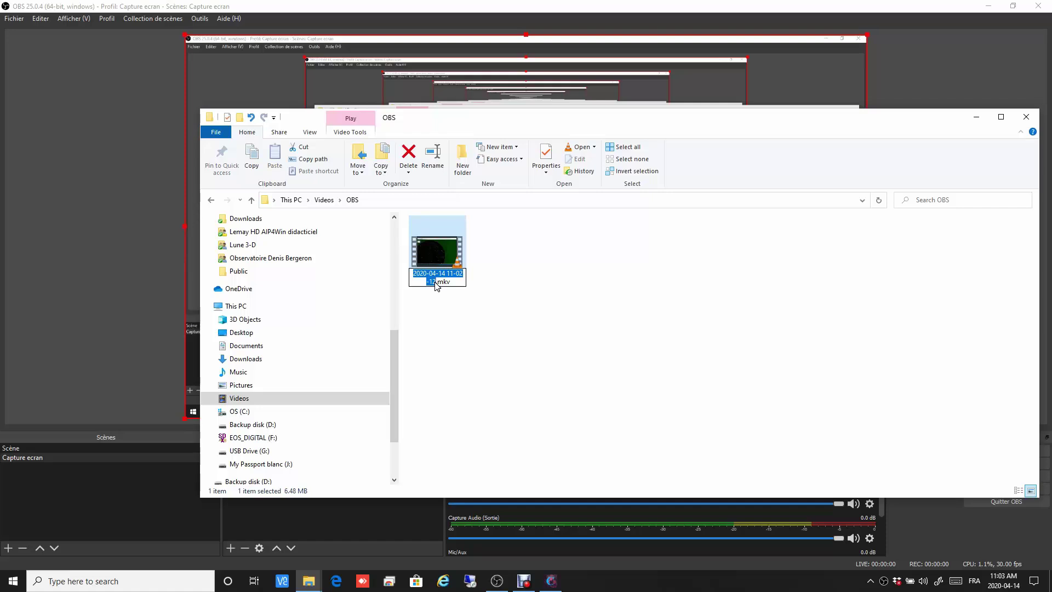
{"action": "type", "text": "C"}
{"action": "type", "text": "Logiciel "}
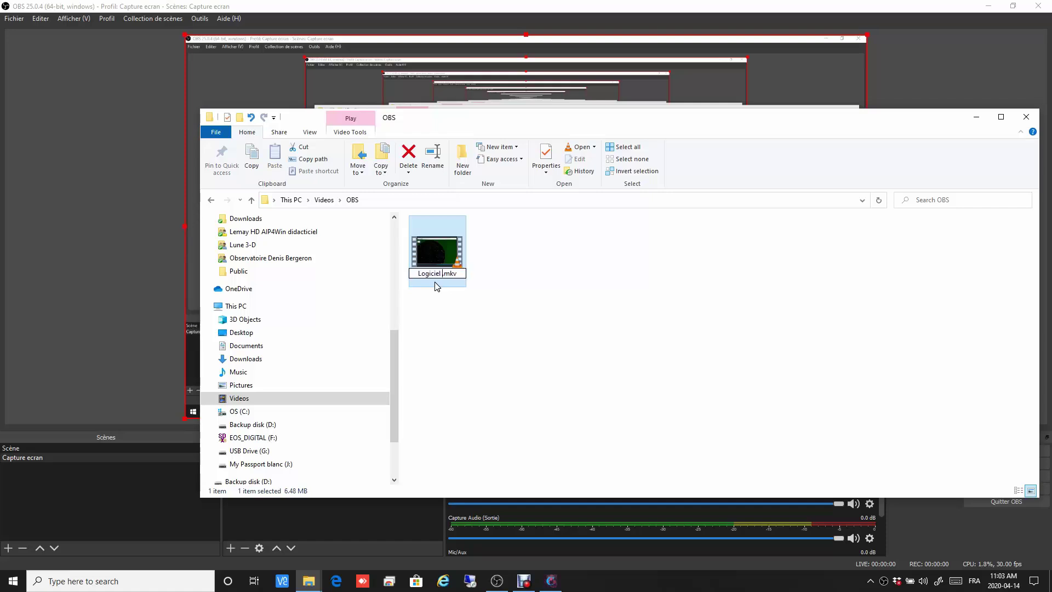
{"action": "type", "text": "Coelix"}
{"action": "left_click", "coordinate": [453, 328]}
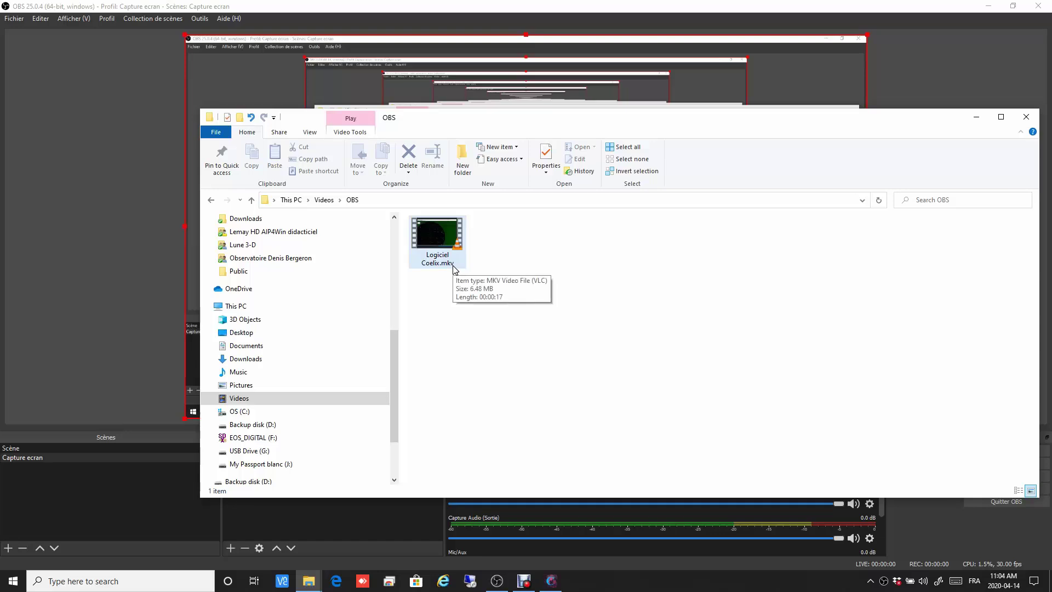
Return to OBS Studio, open the recording conversion dialog and load Logiciel Coelix.mkv from the OBS folder
{"action": "left_click", "coordinate": [77, 10]}
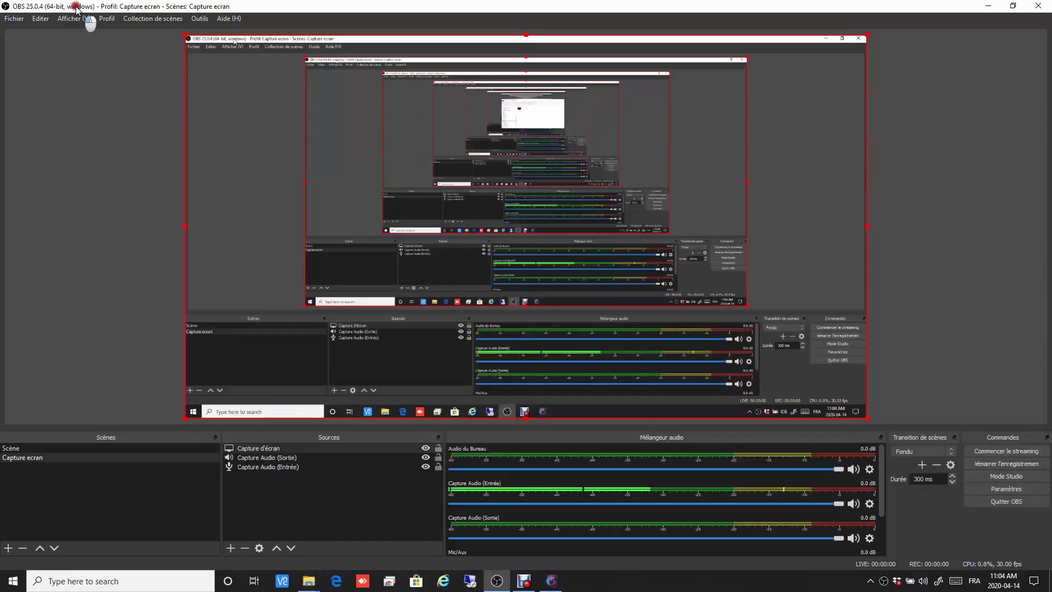
{"action": "left_click", "coordinate": [13, 19]}
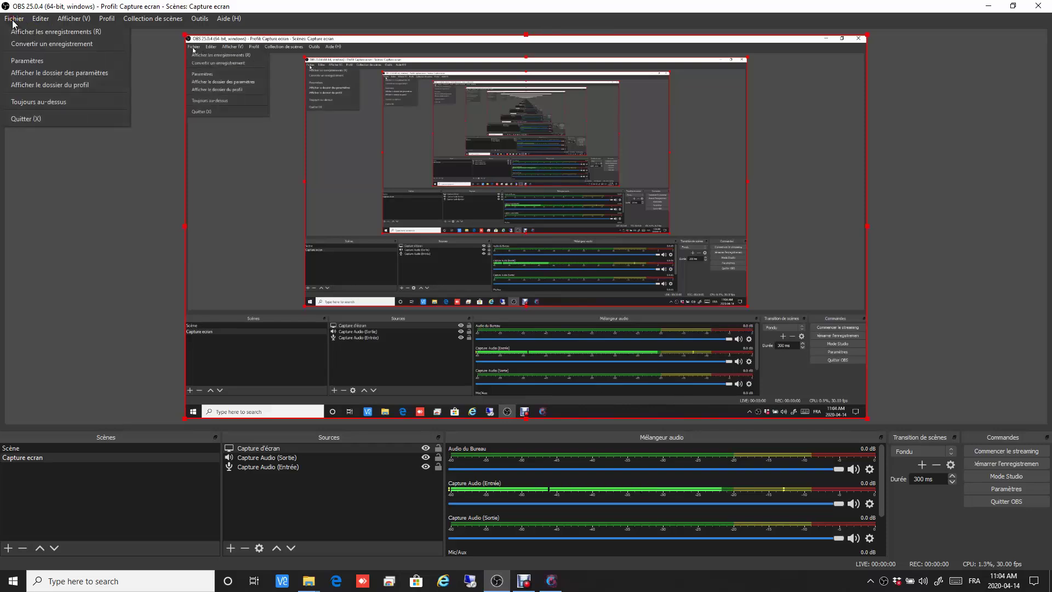
{"action": "left_click", "coordinate": [26, 45]}
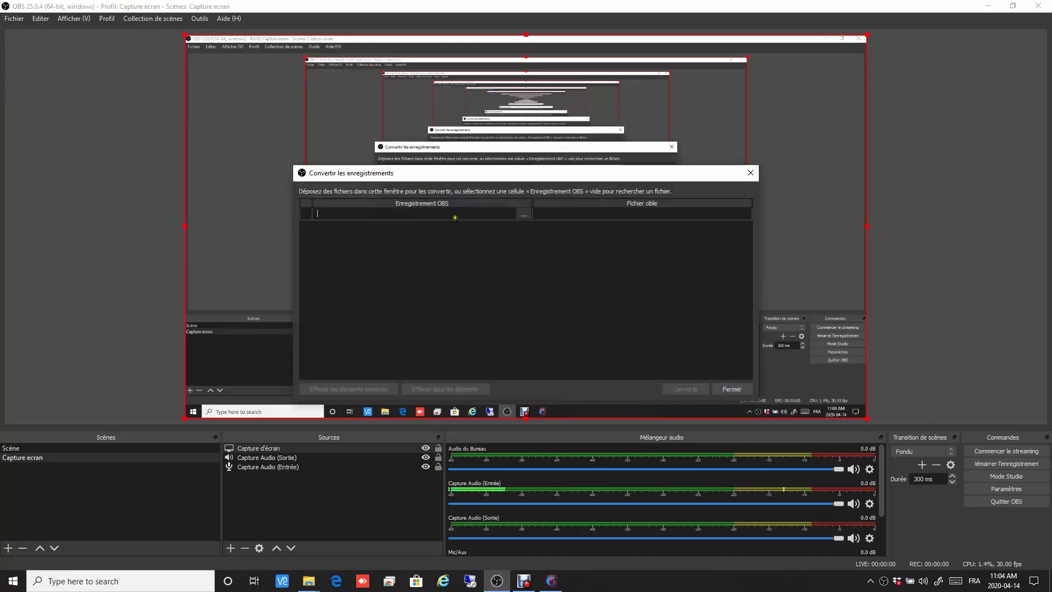
{"action": "left_click", "coordinate": [523, 215]}
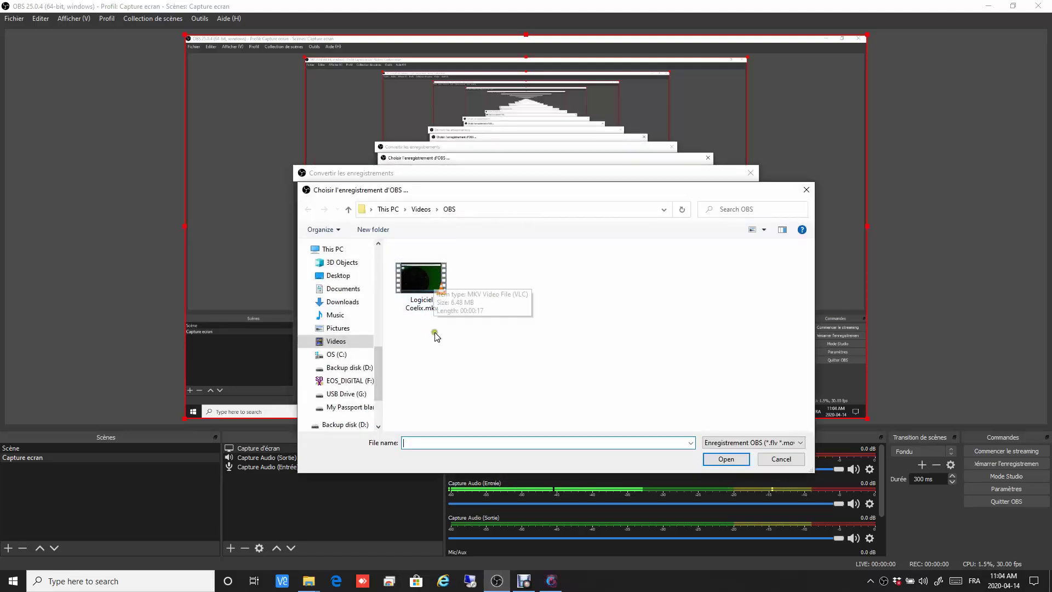
{"action": "left_click", "coordinate": [425, 280]}
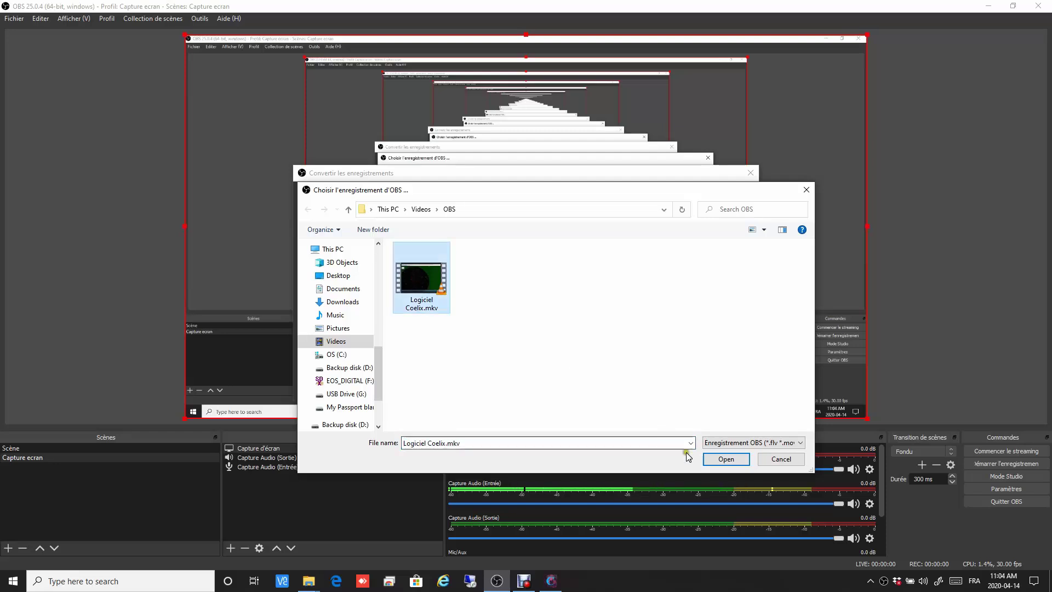
{"action": "left_click", "coordinate": [722, 459]}
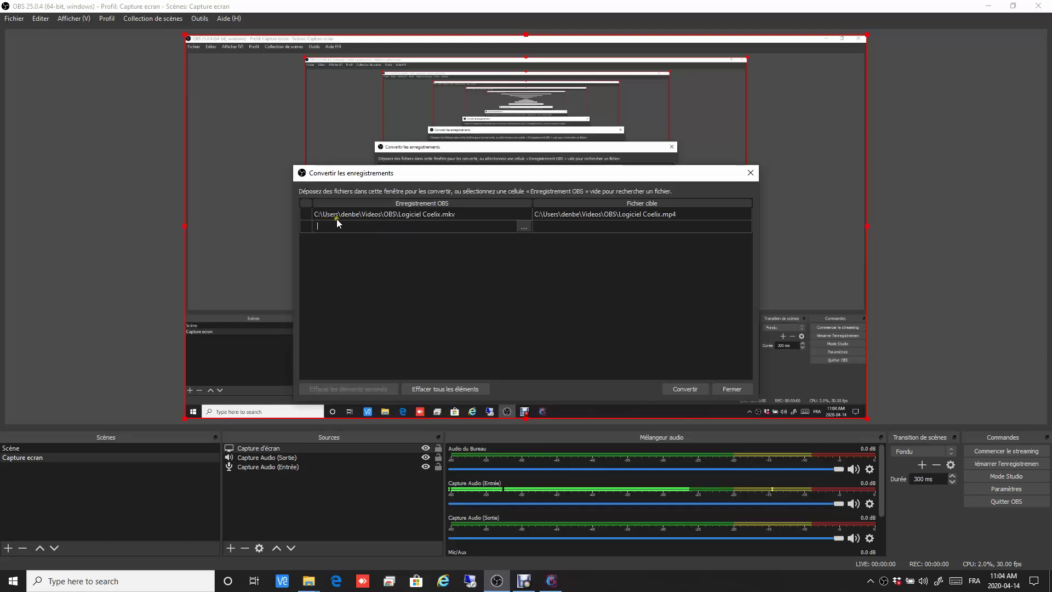
Convert the loaded recording to Logiciel Coelix.mp4 and close the conversion dialog
{"action": "left_click", "coordinate": [476, 223]}
{"action": "left_click", "coordinate": [689, 390]}
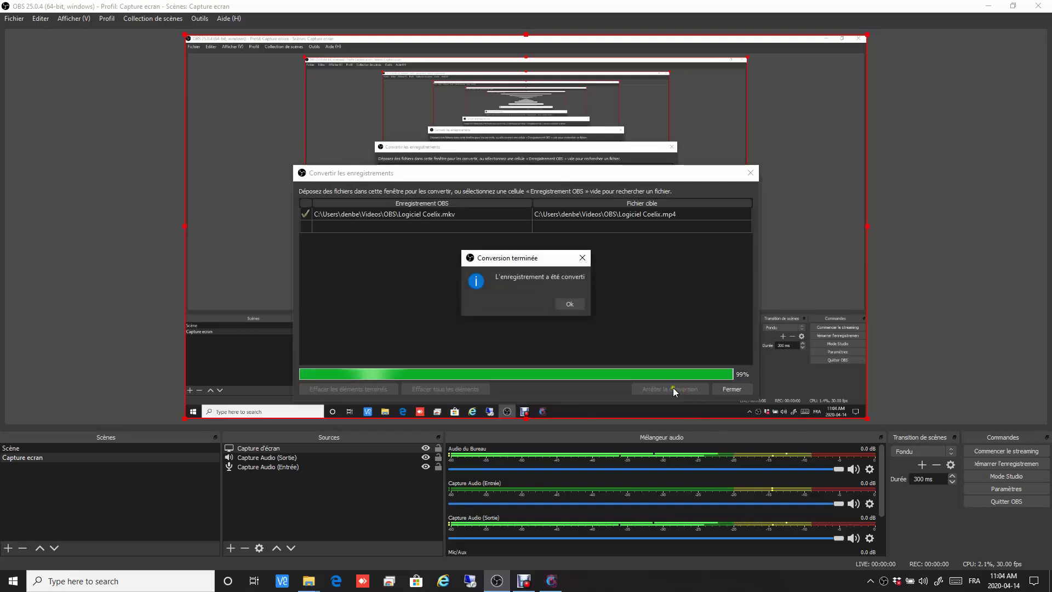
{"action": "left_click", "coordinate": [578, 305]}
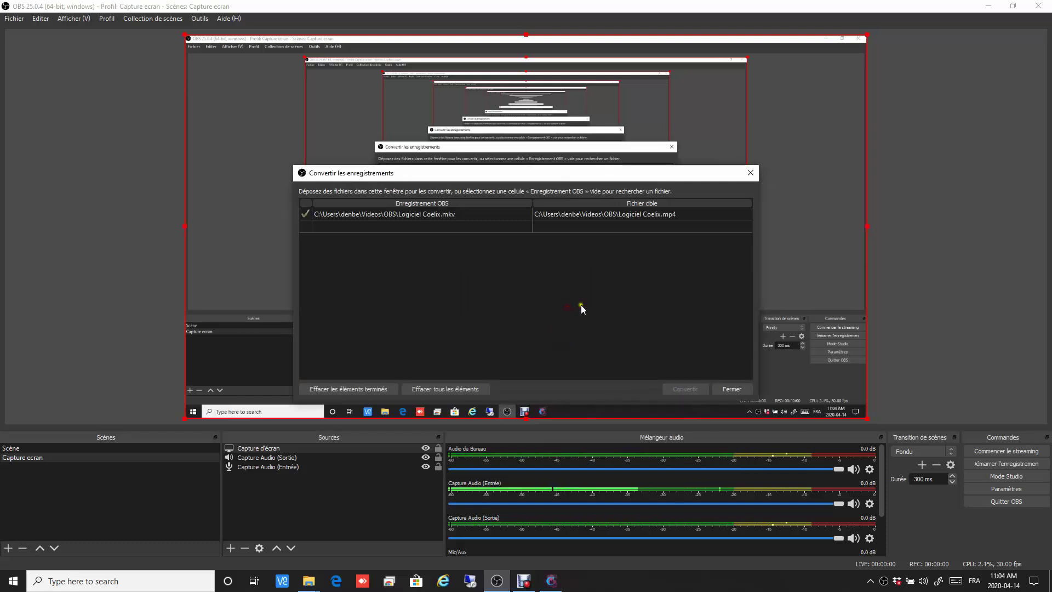
{"action": "left_click", "coordinate": [732, 390]}
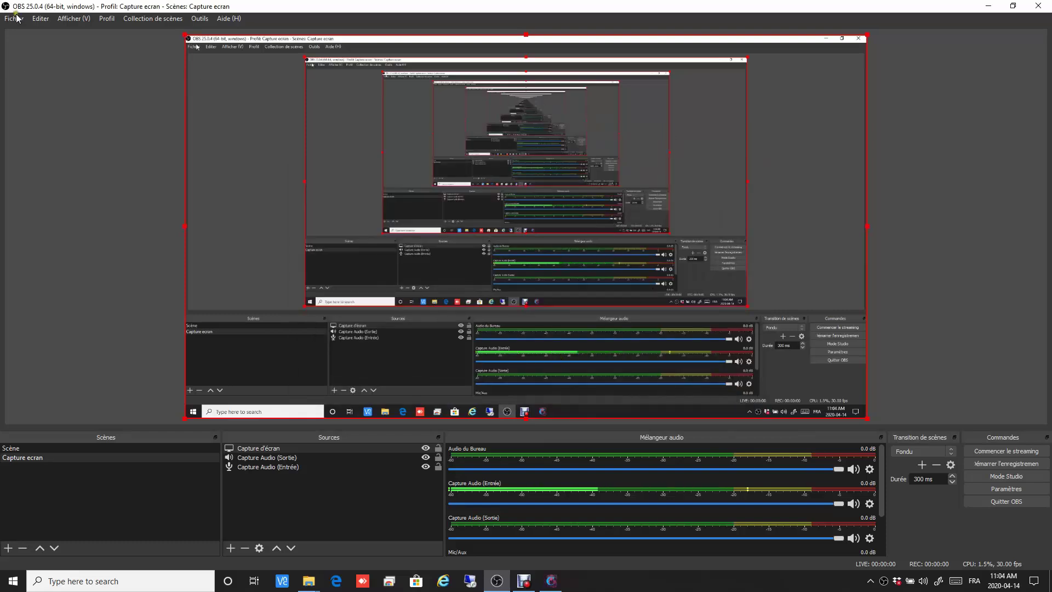
Reopen the recordings folder from OBS Studio and check the converted MP4 file
{"action": "left_click", "coordinate": [18, 20]}
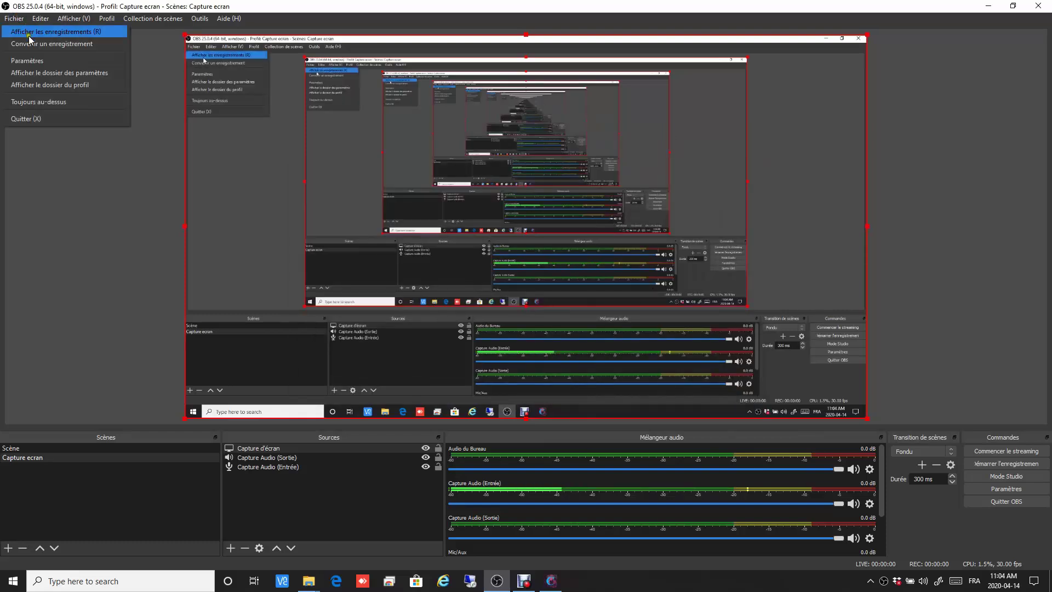
{"action": "left_click", "coordinate": [28, 36]}
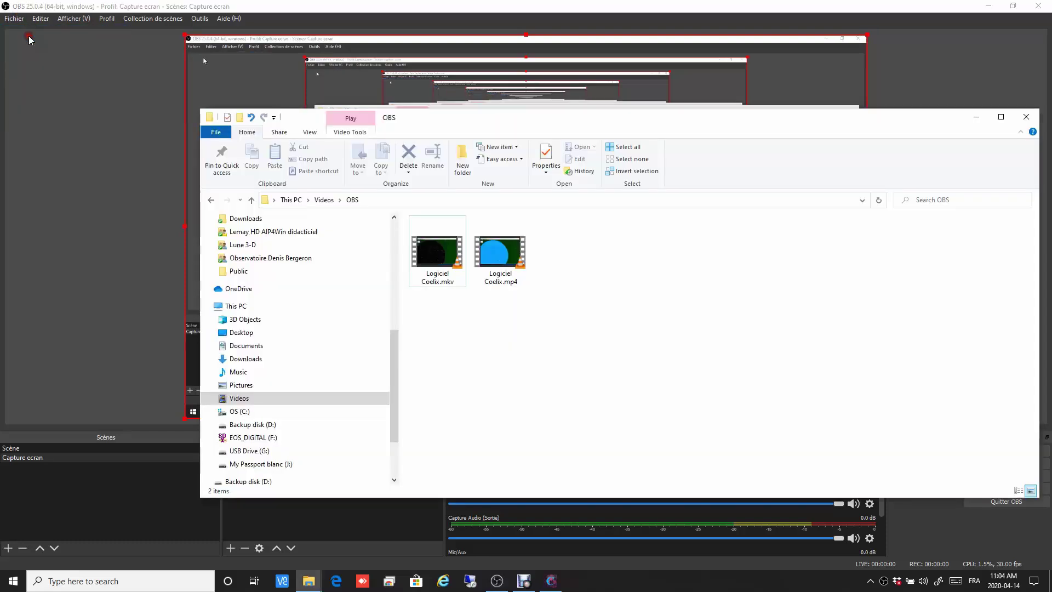
{"action": "left_click", "coordinate": [506, 301]}
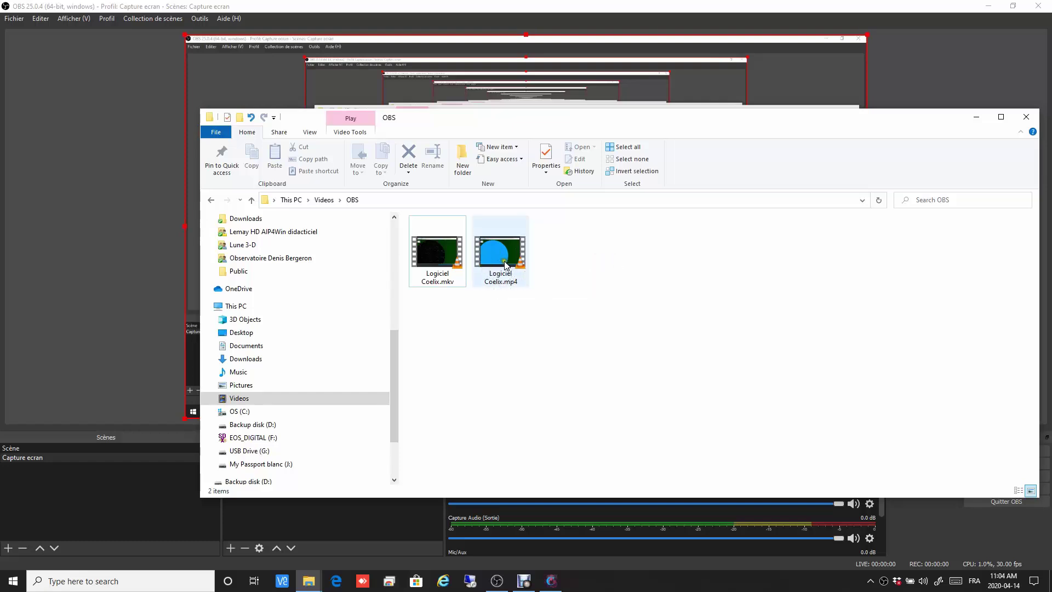
{"action": "mouse_move", "coordinate": [505, 265]}
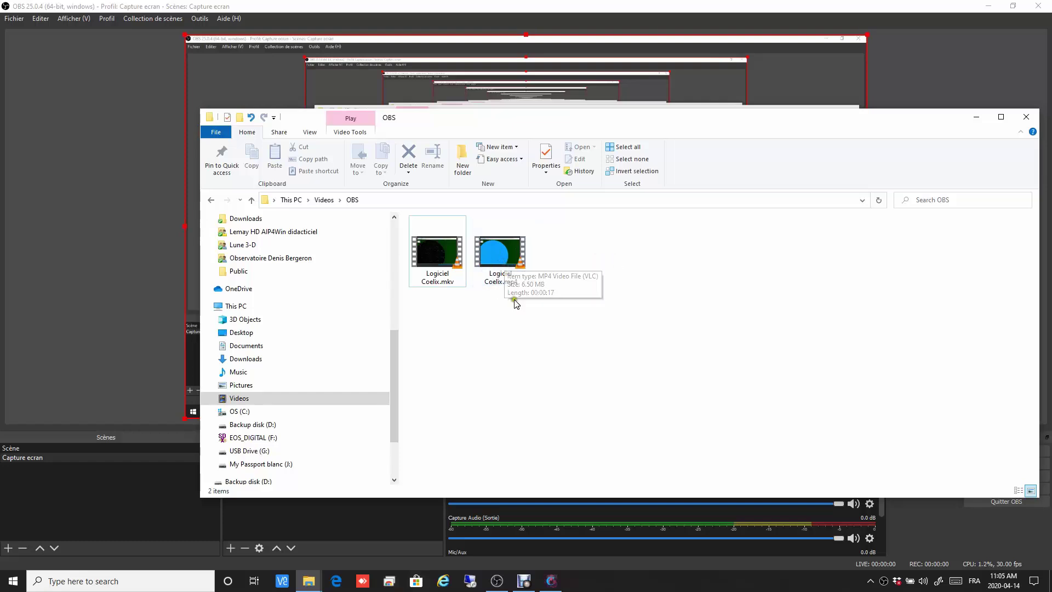
Show the OBS folder's files in Details layout and widen the Name column
{"action": "left_click", "coordinate": [309, 132]}
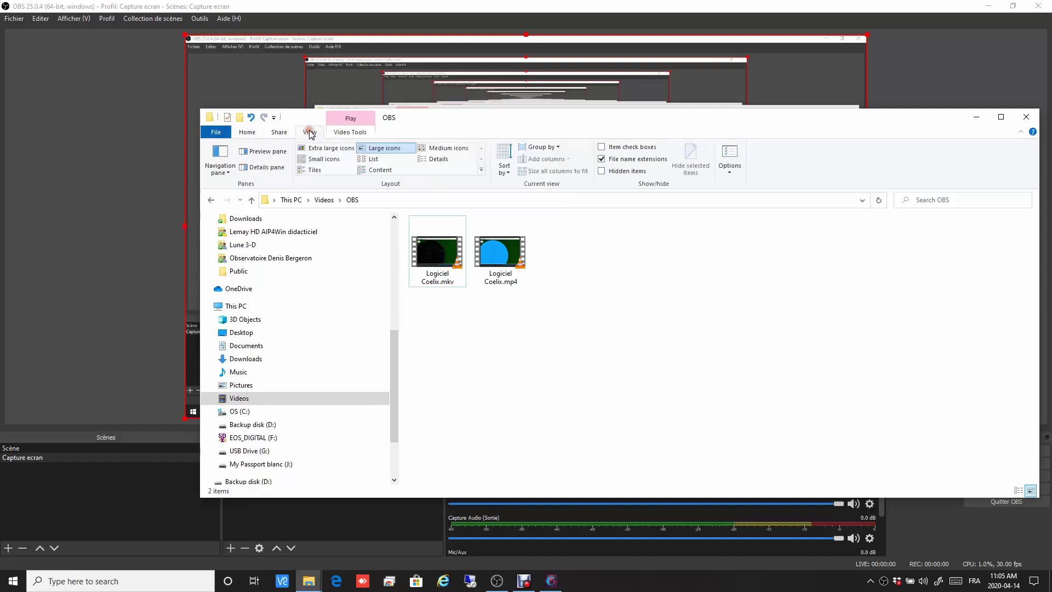
{"action": "left_click", "coordinate": [437, 159]}
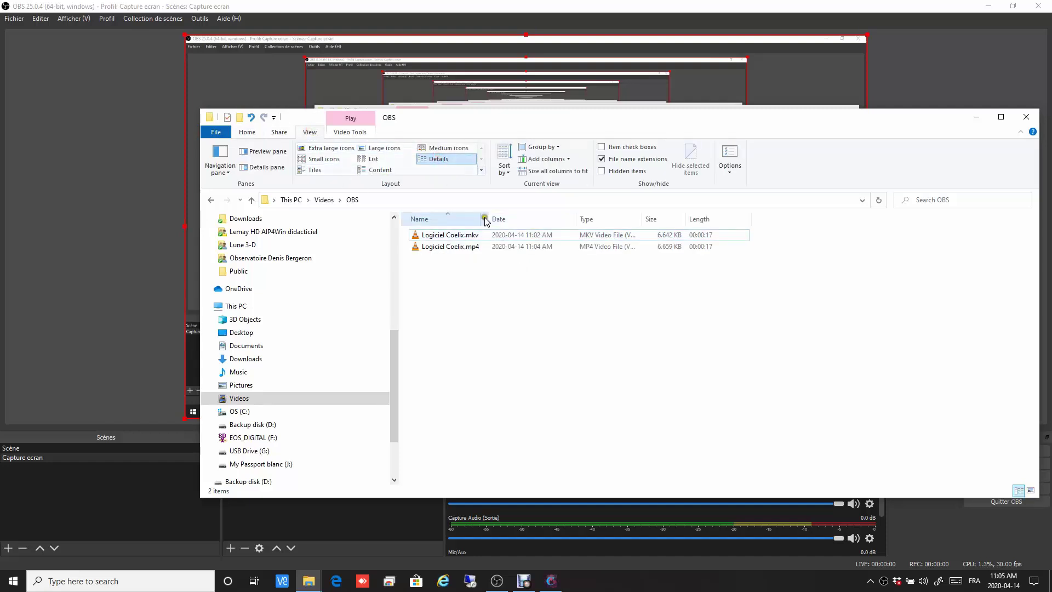
{"action": "left_click_drag", "start_coordinate": [487, 215], "coordinate": [616, 227]}
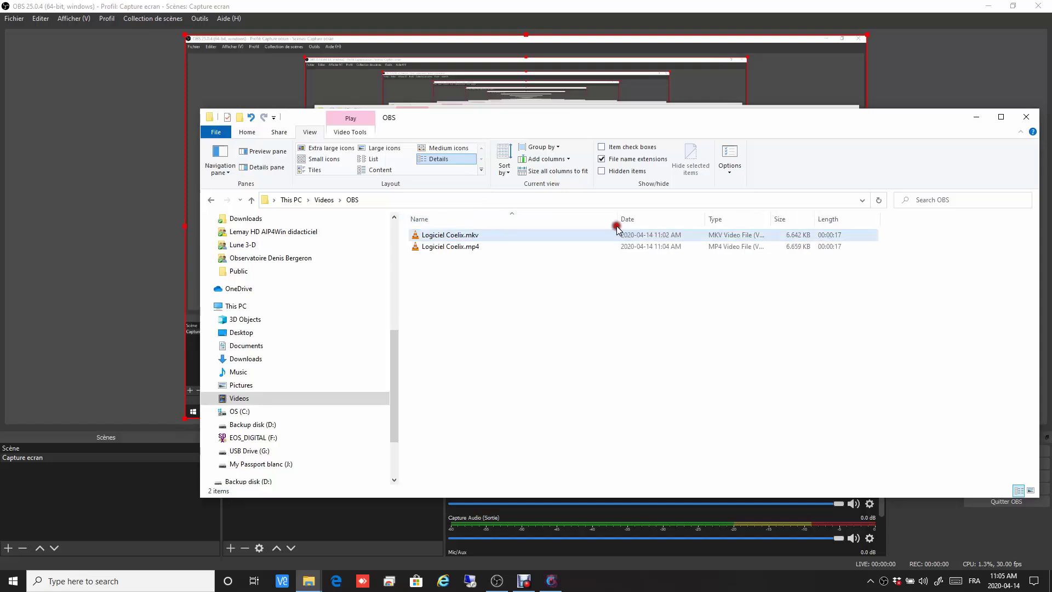
Open the properties of Logiciel Coelix.mkv and make Windows Media Player the default app for .mkv files
{"action": "double_click", "coordinate": [455, 236]}
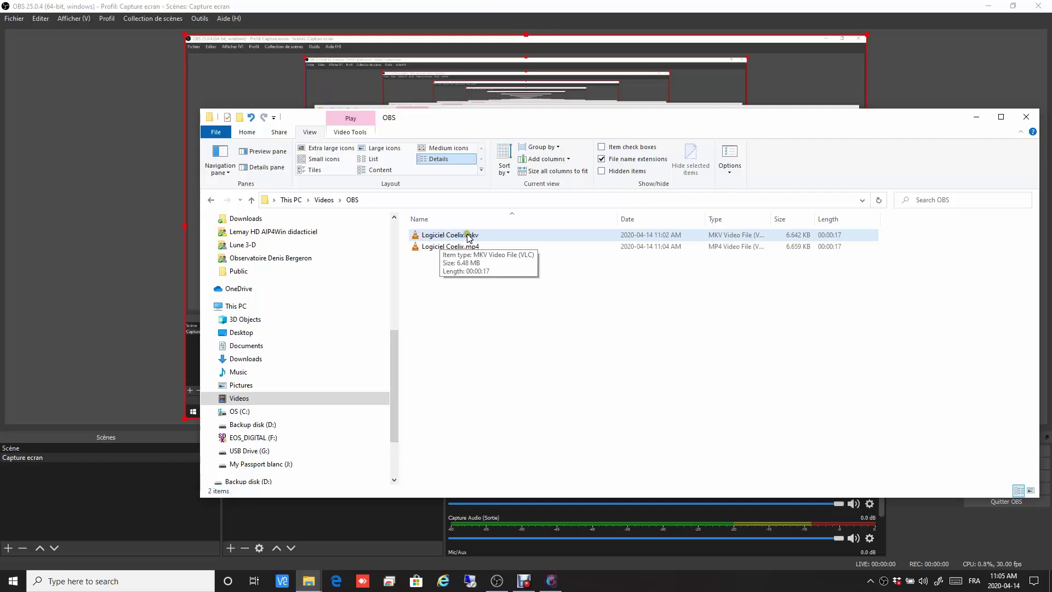
{"action": "left_click", "coordinate": [433, 236]}
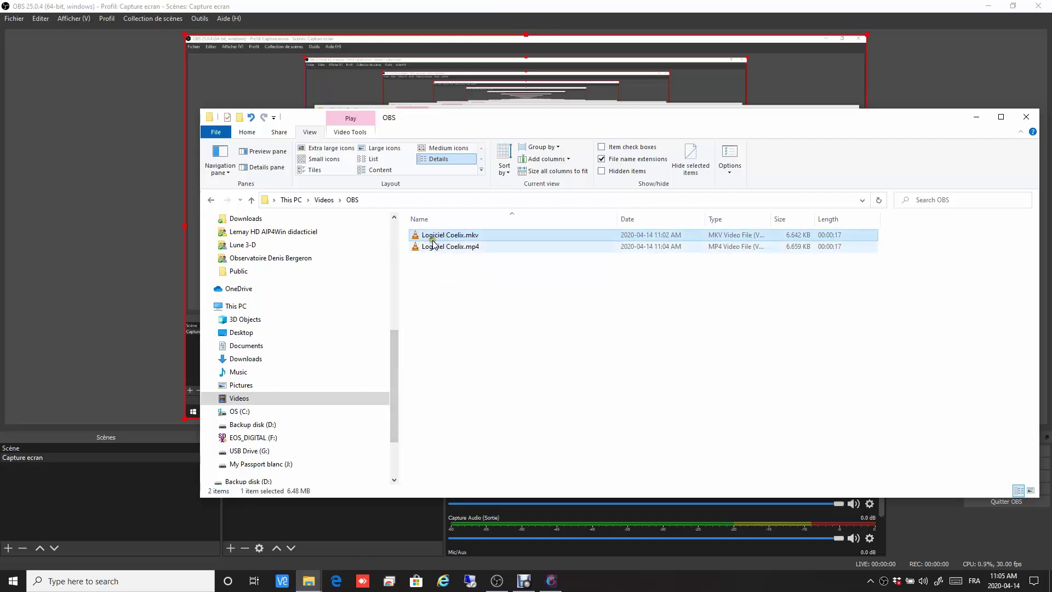
{"action": "left_click", "coordinate": [462, 236]}
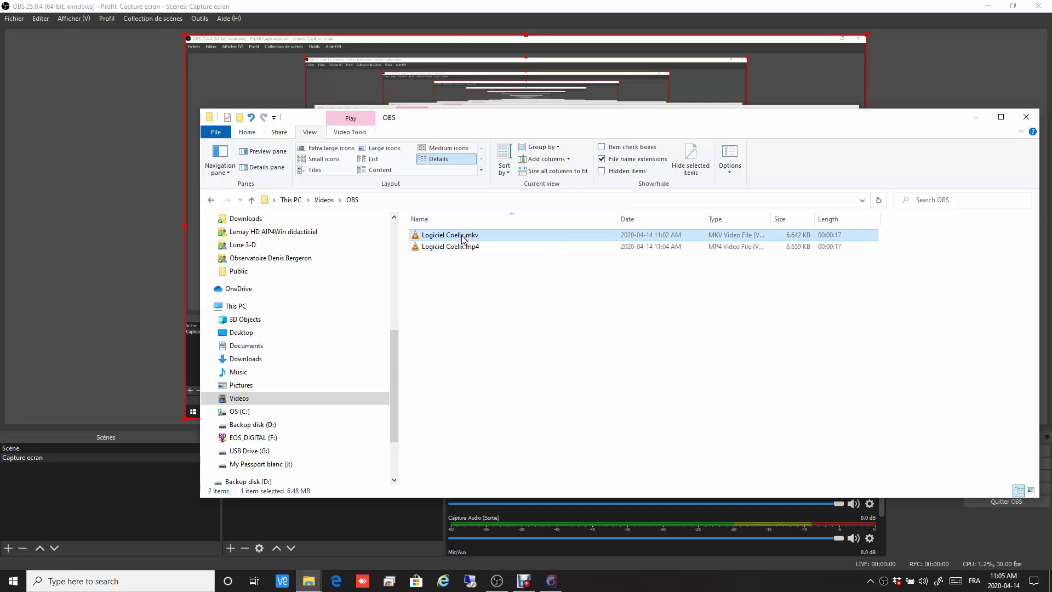
{"action": "right_click", "coordinate": [461, 237]}
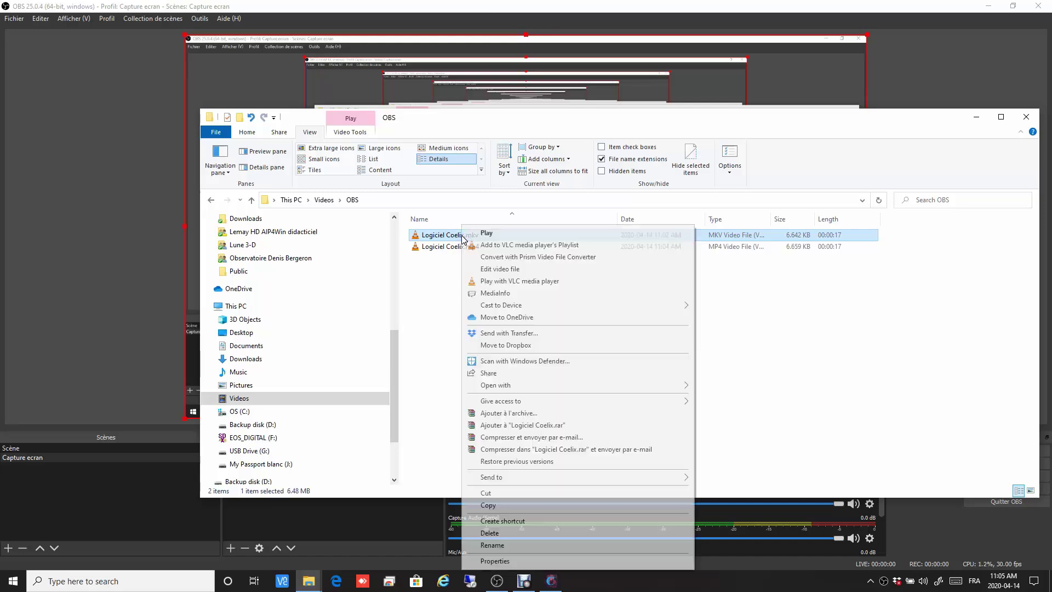
{"action": "left_click", "coordinate": [488, 560]}
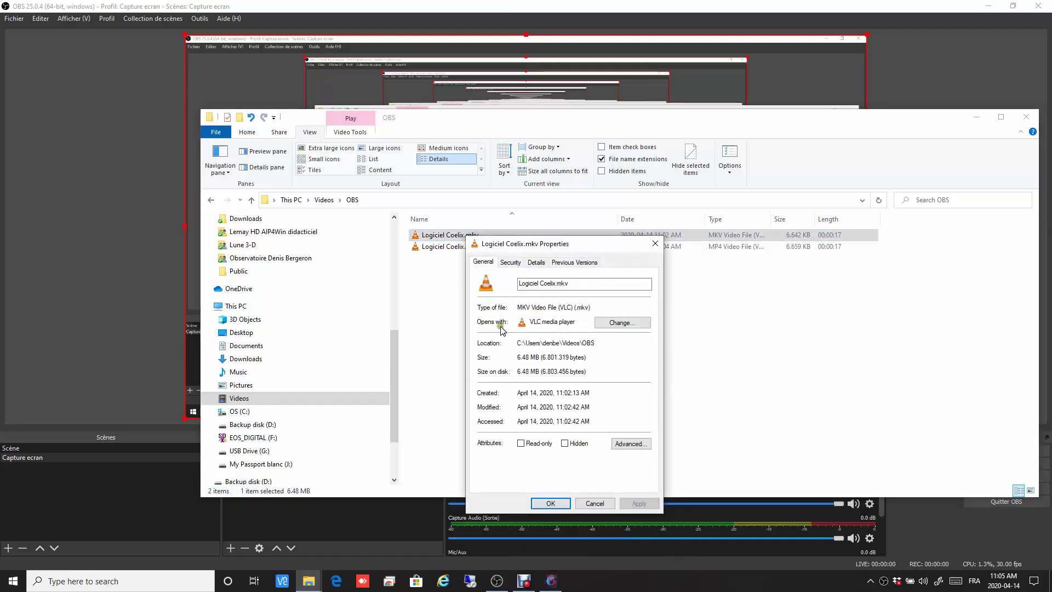
{"action": "left_click", "coordinate": [626, 324]}
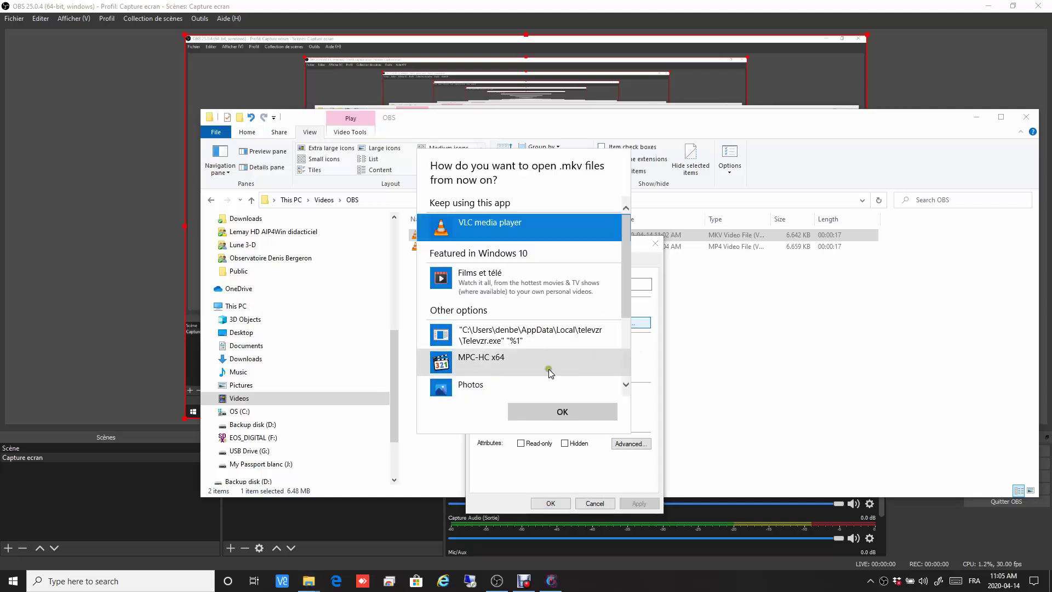
{"action": "scroll", "coordinate": [575, 373], "scroll_direction": "down", "scroll_amount": 3}
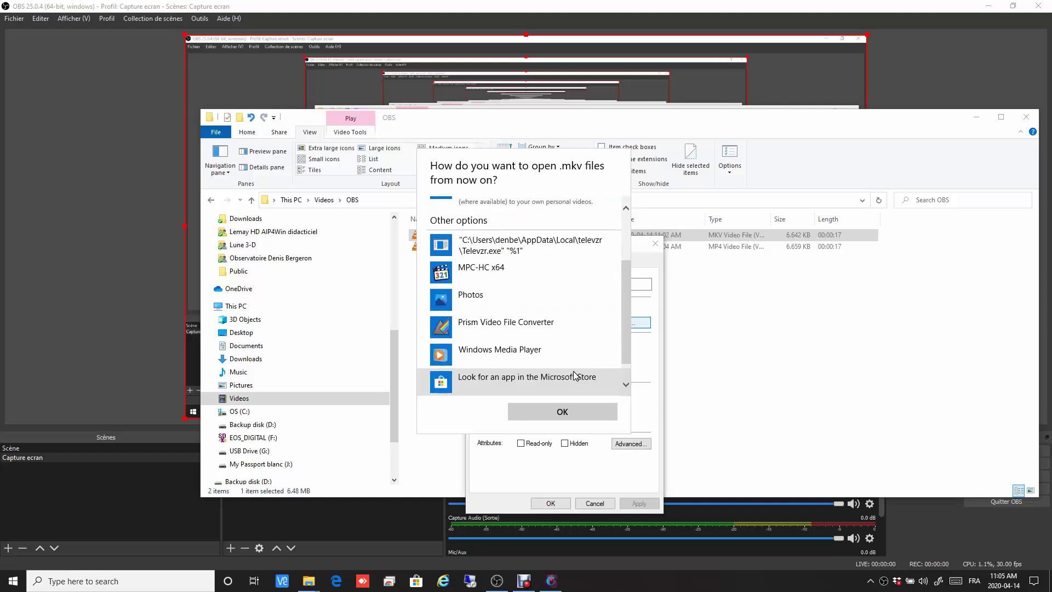
{"action": "left_click", "coordinate": [517, 353]}
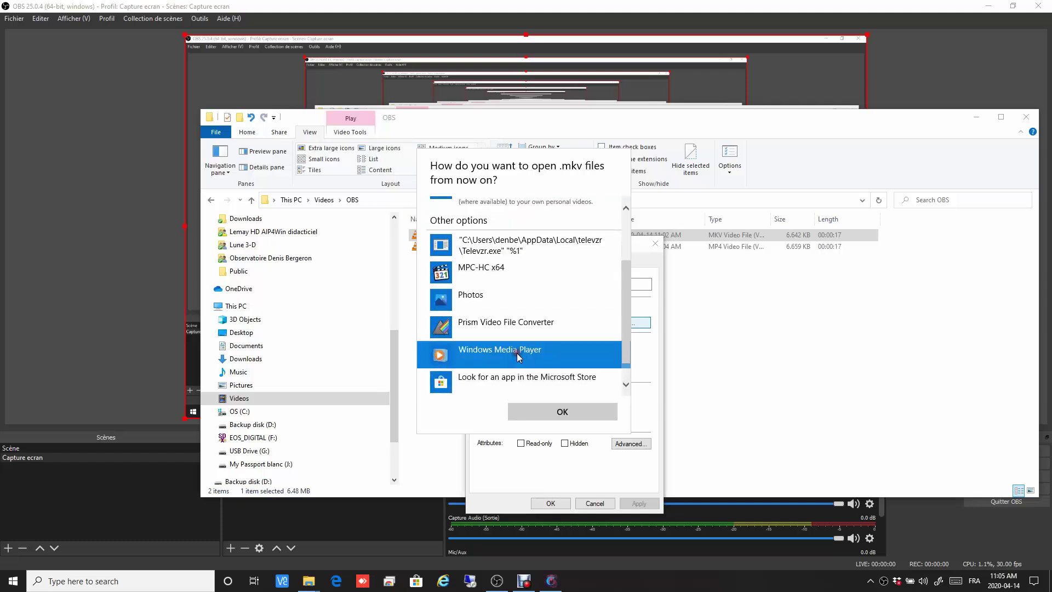
{"action": "left_click", "coordinate": [550, 408]}
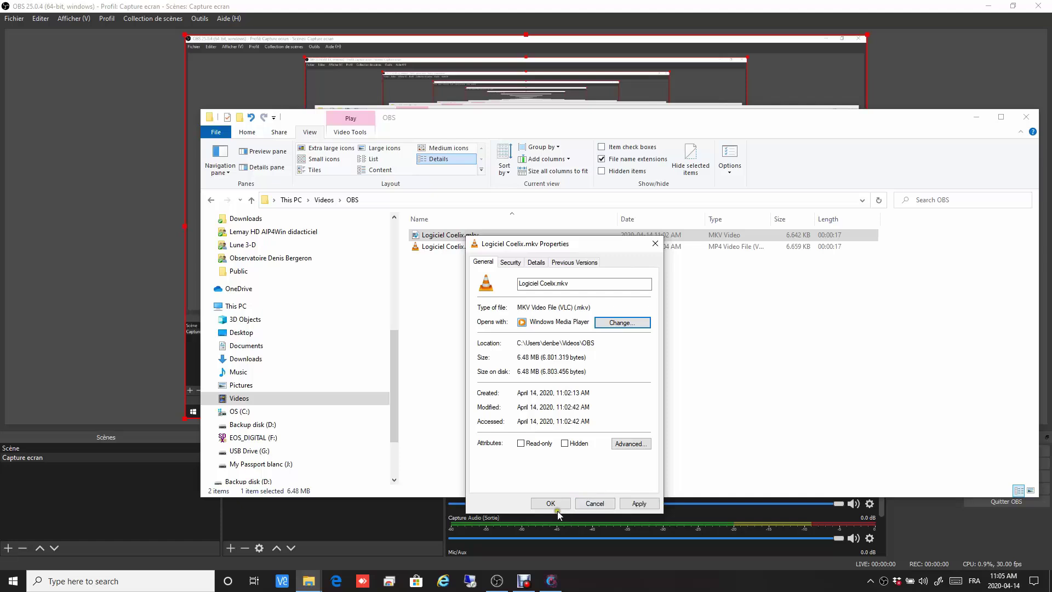
{"action": "left_click", "coordinate": [638, 503]}
{"action": "left_click", "coordinate": [558, 503]}
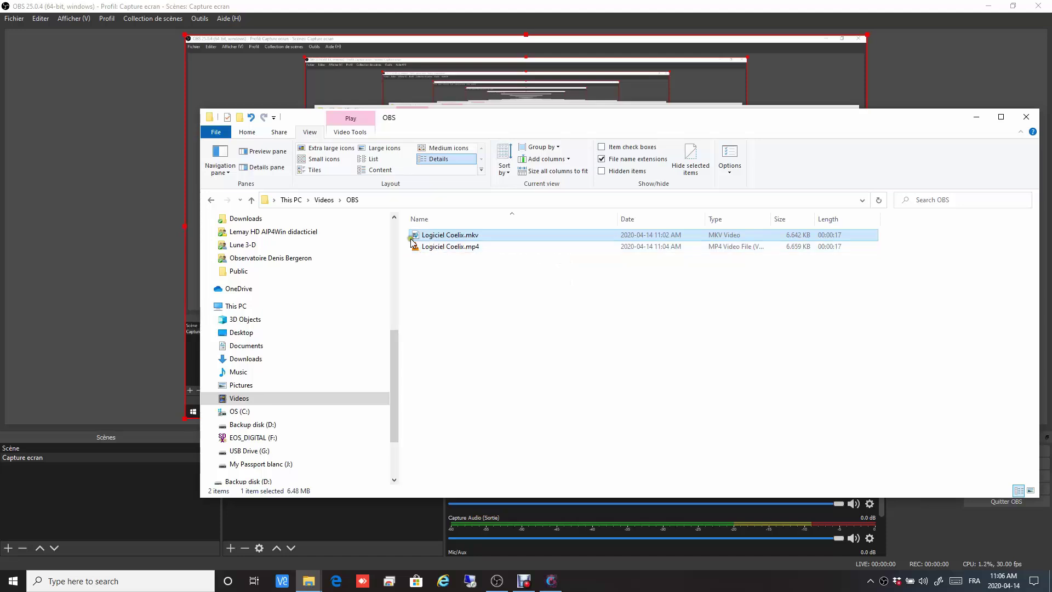
Set VLC media player as the default app for .mkv files through the properties of Logiciel Coelix.mkv
{"action": "left_click", "coordinate": [456, 235]}
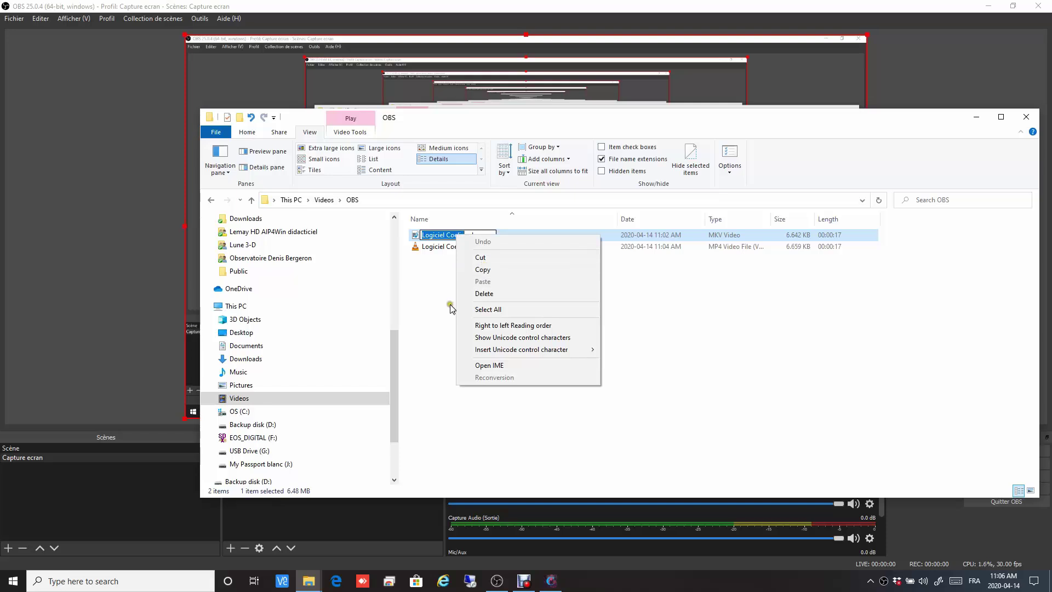
{"action": "left_click", "coordinate": [423, 299]}
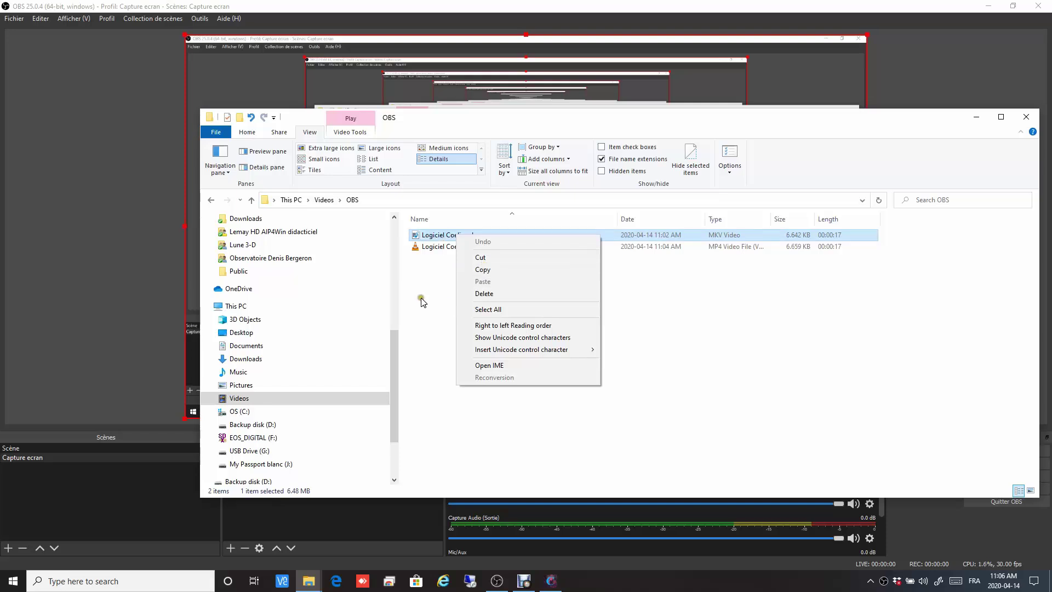
{"action": "right_click", "coordinate": [443, 239]}
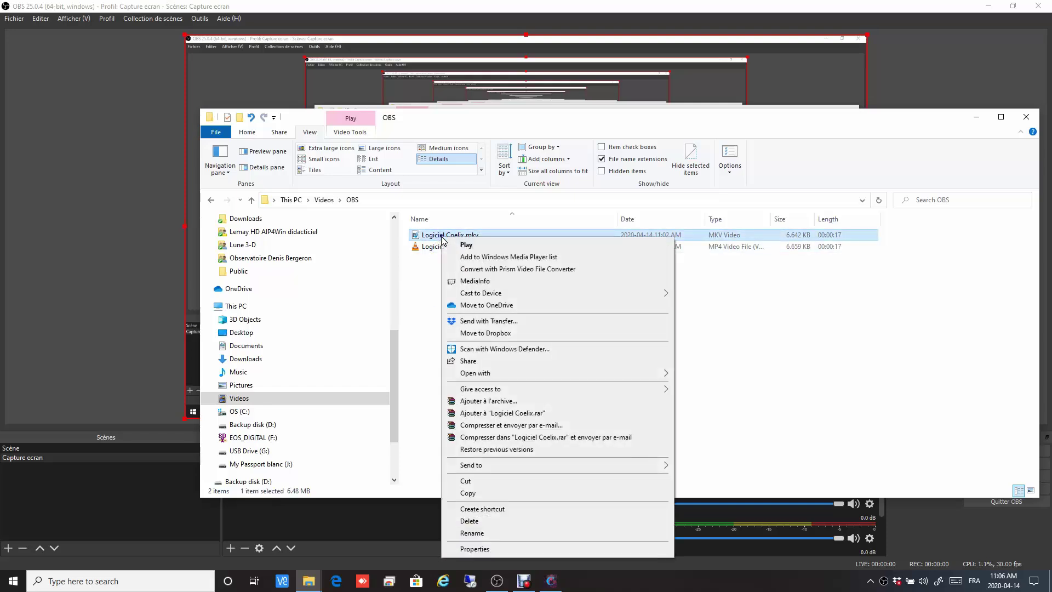
{"action": "left_click", "coordinate": [475, 548]}
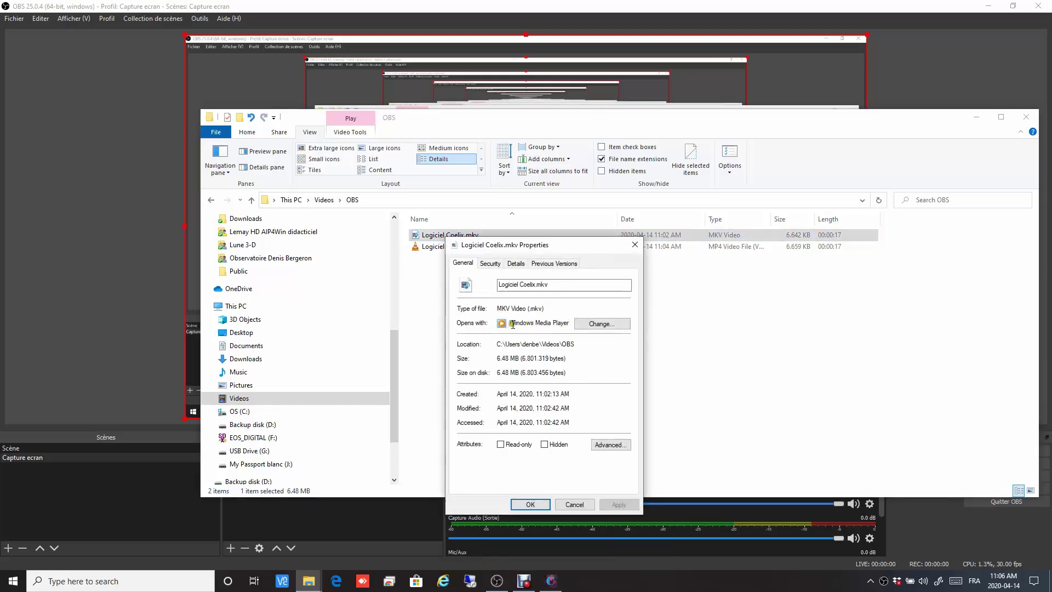
{"action": "left_click", "coordinate": [597, 325]}
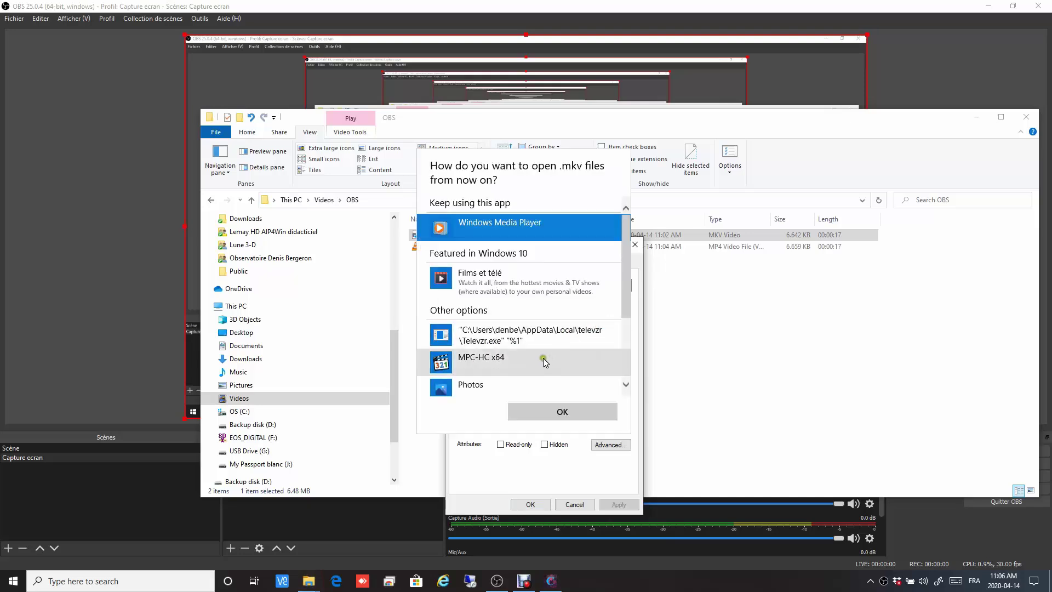
{"action": "scroll", "coordinate": [547, 356], "scroll_direction": "down", "scroll_amount": 2}
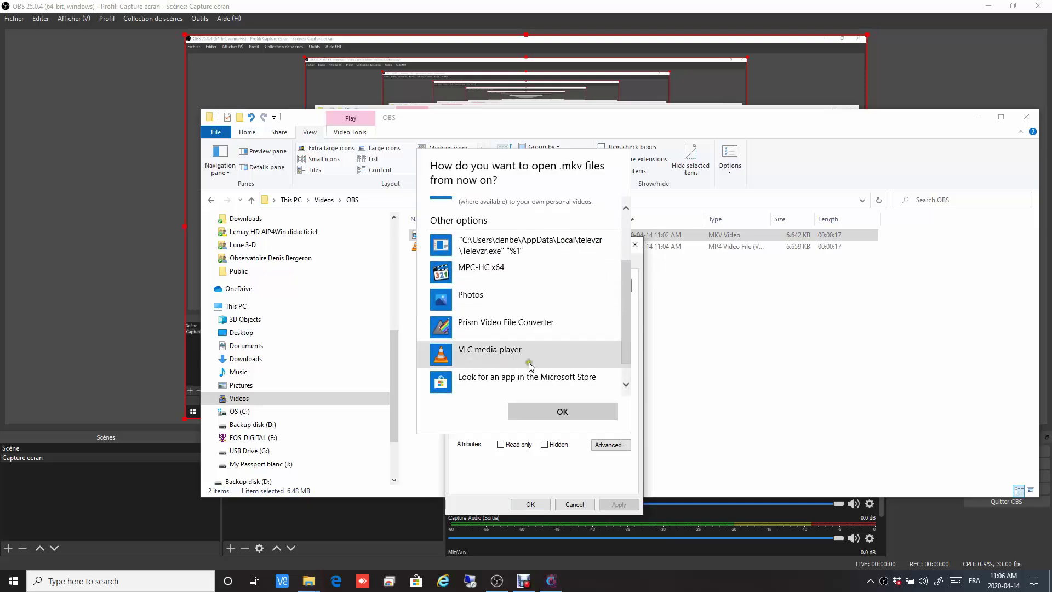
{"action": "left_click", "coordinate": [478, 356]}
{"action": "left_click", "coordinate": [524, 412]}
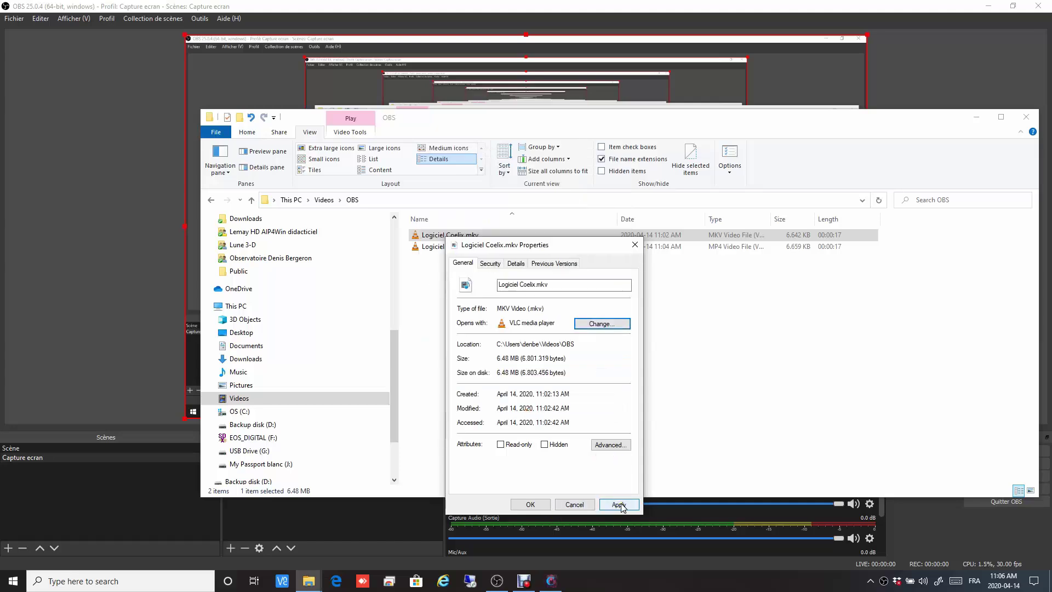
{"action": "left_click", "coordinate": [621, 504]}
{"action": "left_click", "coordinate": [513, 507]}
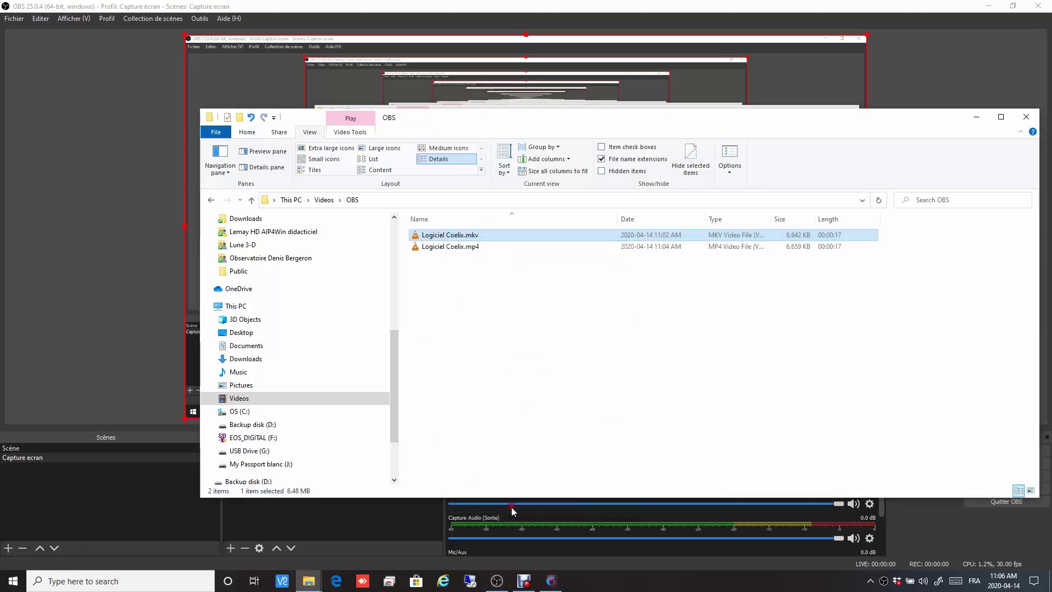
Play Logiciel Coelix.mkv full screen in VLC, then stop playback and close the player
{"action": "double_click", "coordinate": [447, 235]}
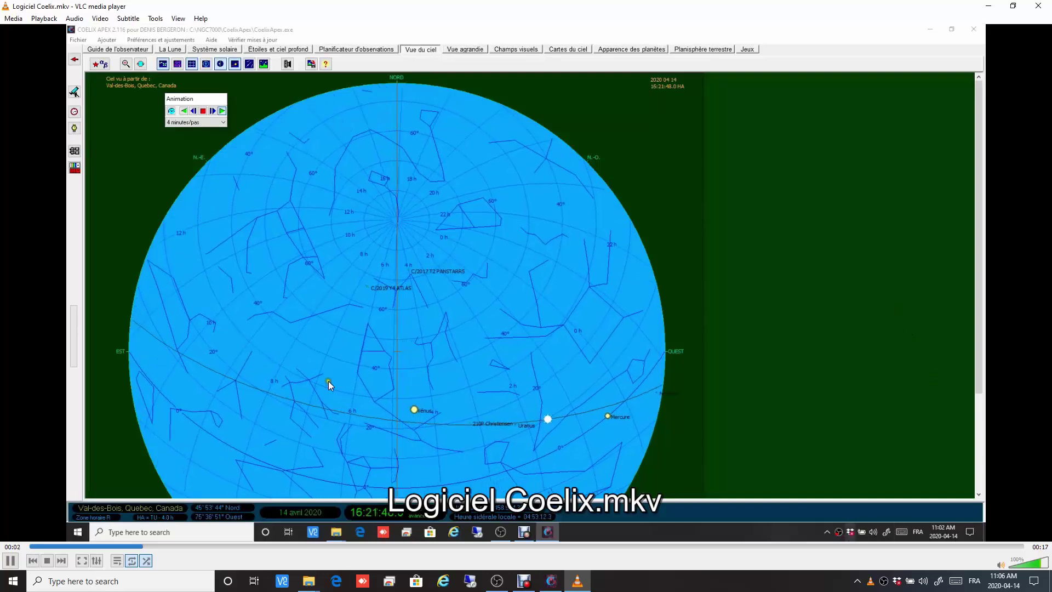
{"action": "double_click", "coordinate": [328, 380]}
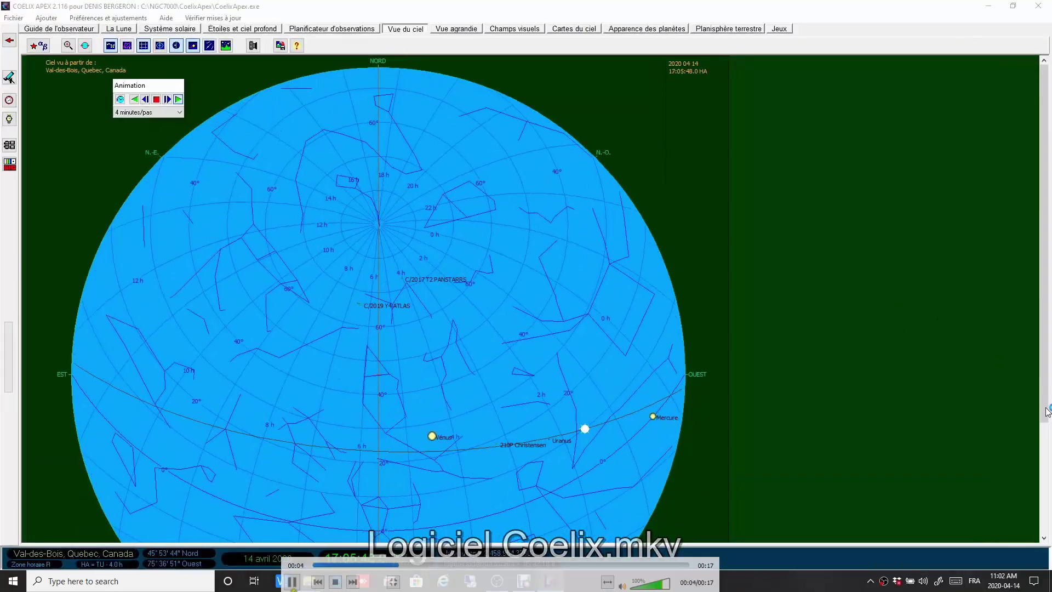
{"action": "left_click", "coordinate": [333, 581]}
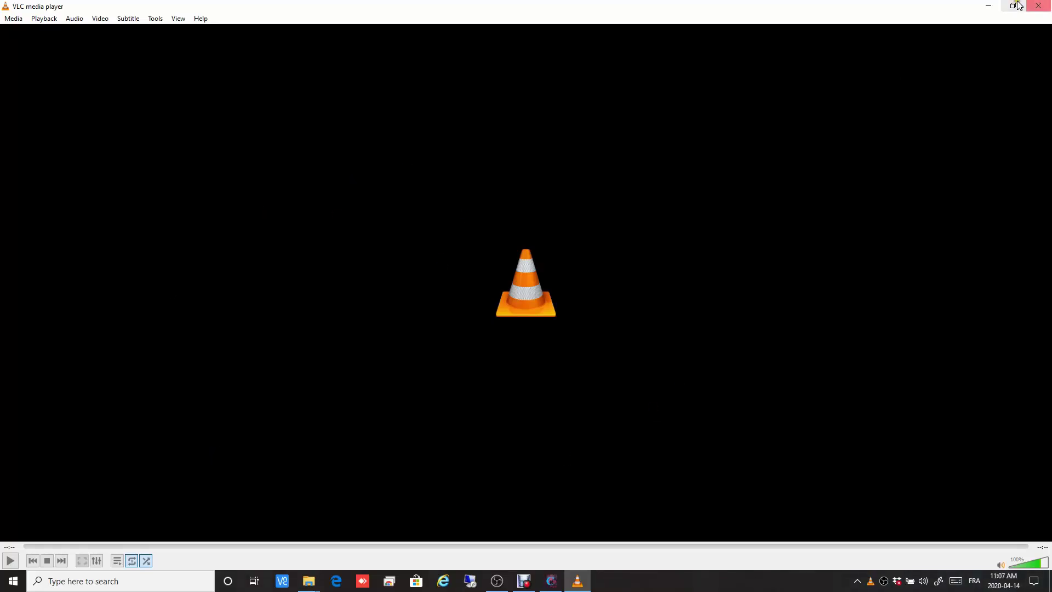
{"action": "left_click", "coordinate": [1038, 6]}
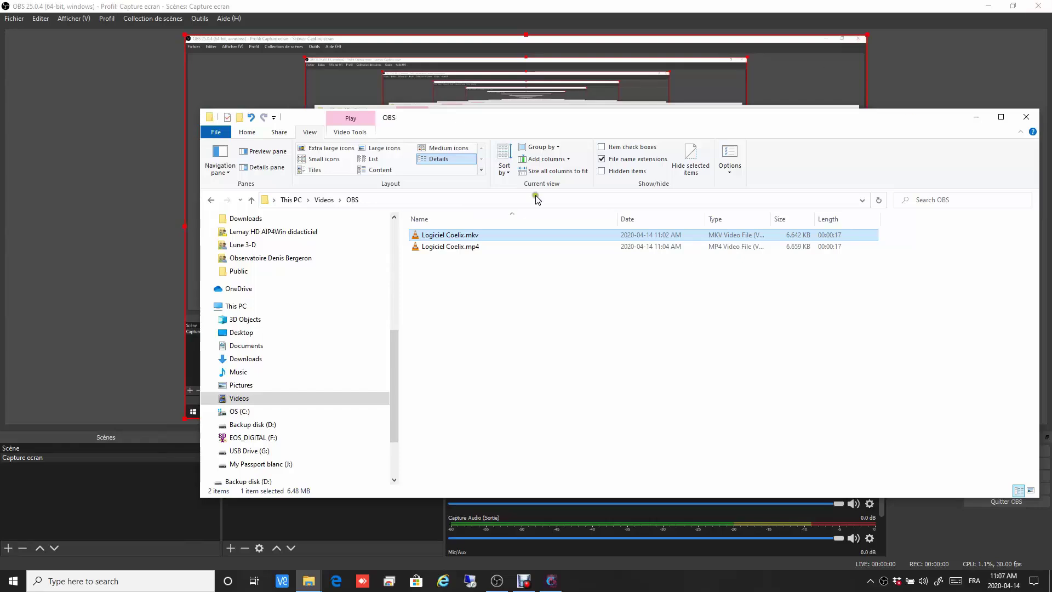
Play Logiciel Coelix.mp4 in VLC with the sound muted and switch it to full screen
{"action": "double_click", "coordinate": [453, 248]}
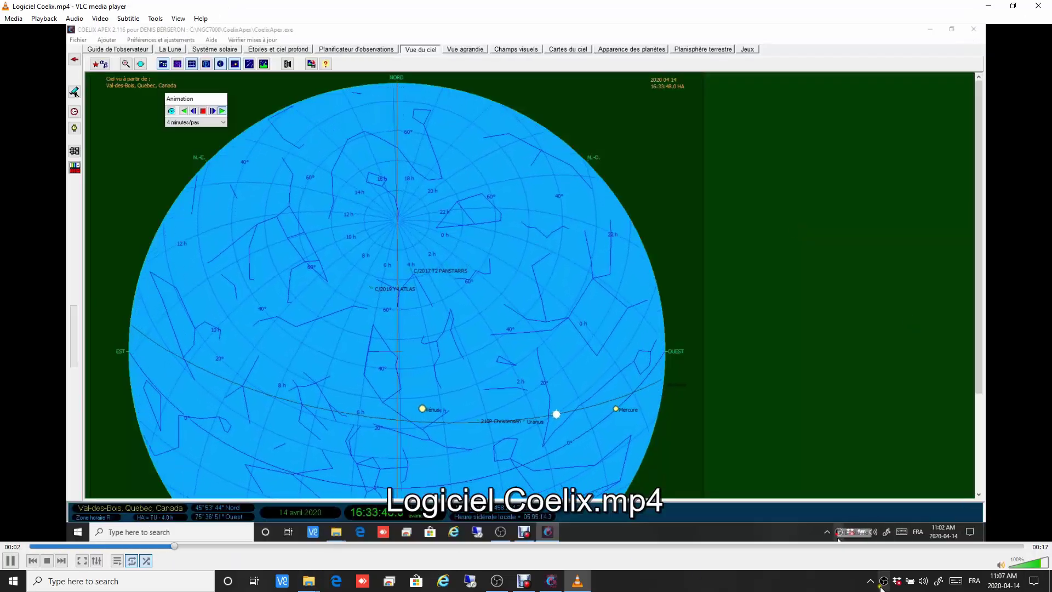
{"action": "left_click", "coordinate": [1001, 563]}
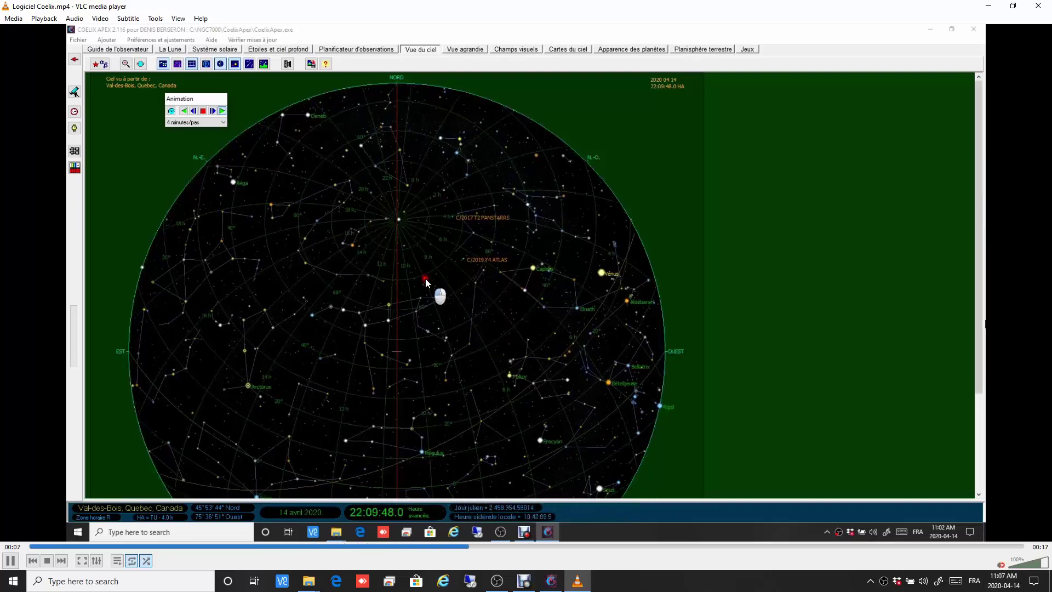
{"action": "double_click", "coordinate": [981, 384]}
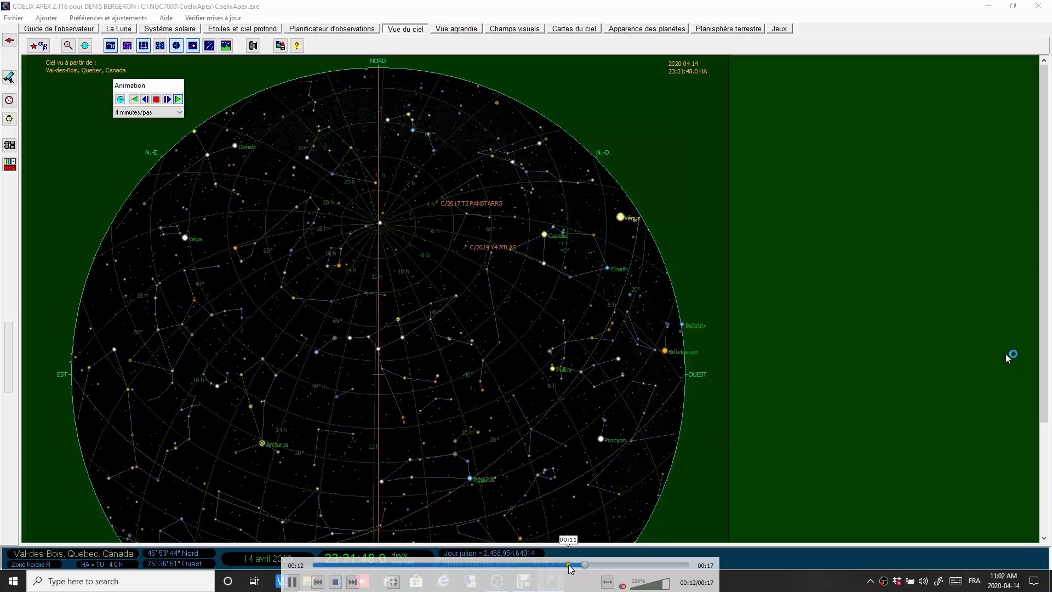
Rewind the MP4 video to near its start, pause it and scrub through its first few seconds
{"action": "left_click", "coordinate": [441, 571]}
{"action": "left_click_drag", "start_coordinate": [441, 571], "coordinate": [334, 572]}
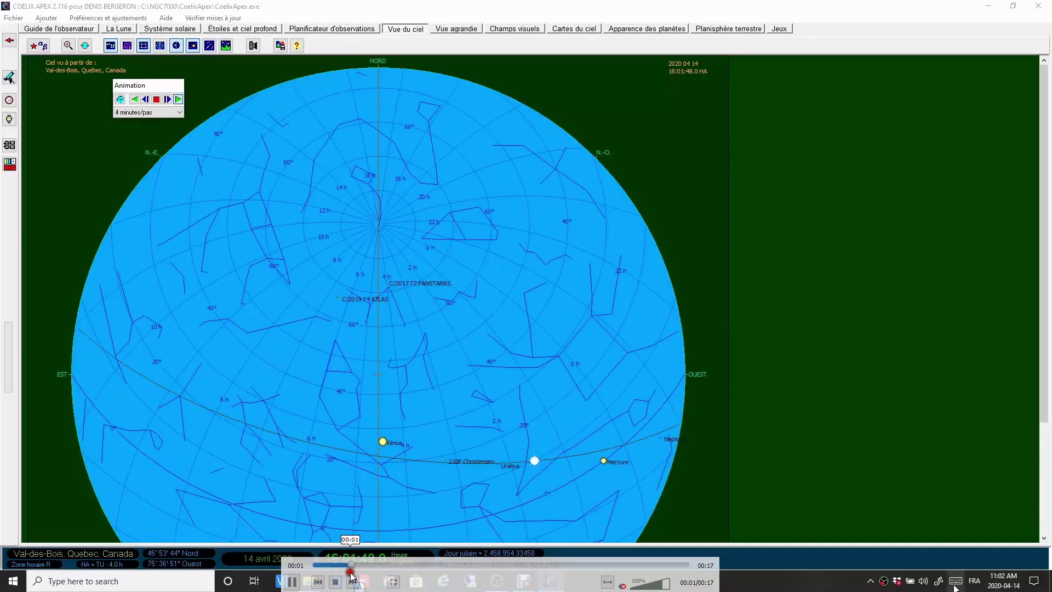
{"action": "left_click", "coordinate": [294, 583]}
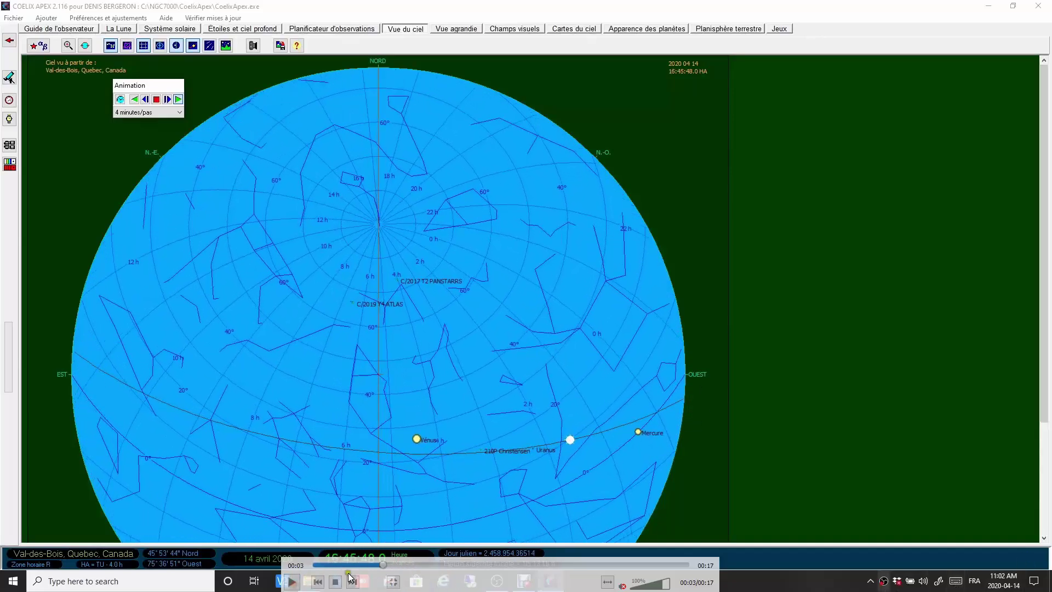
{"action": "left_click_drag", "start_coordinate": [386, 566], "coordinate": [408, 568]}
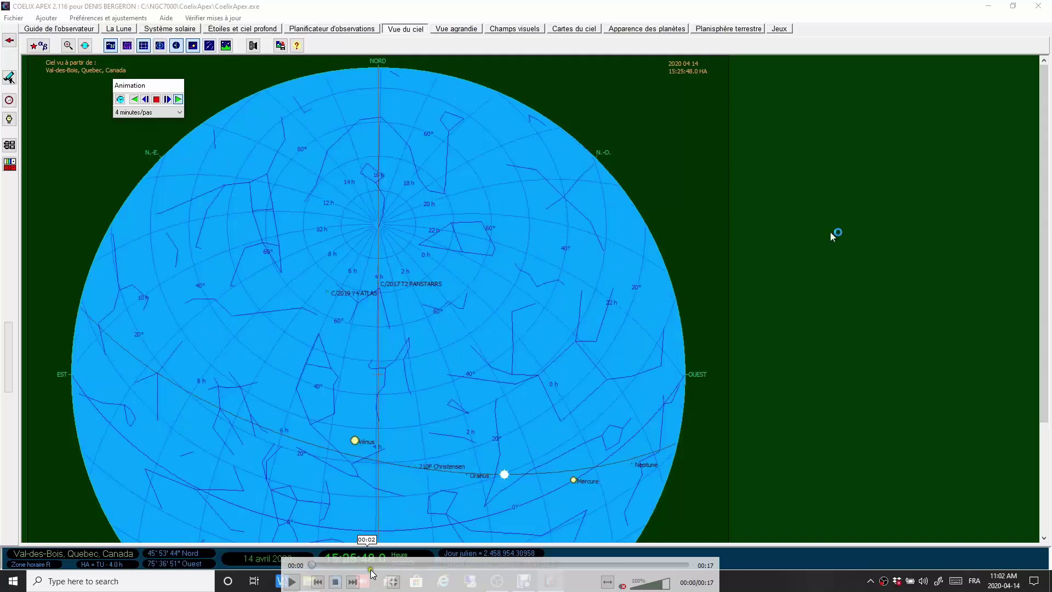
{"action": "left_click", "coordinate": [315, 565]}
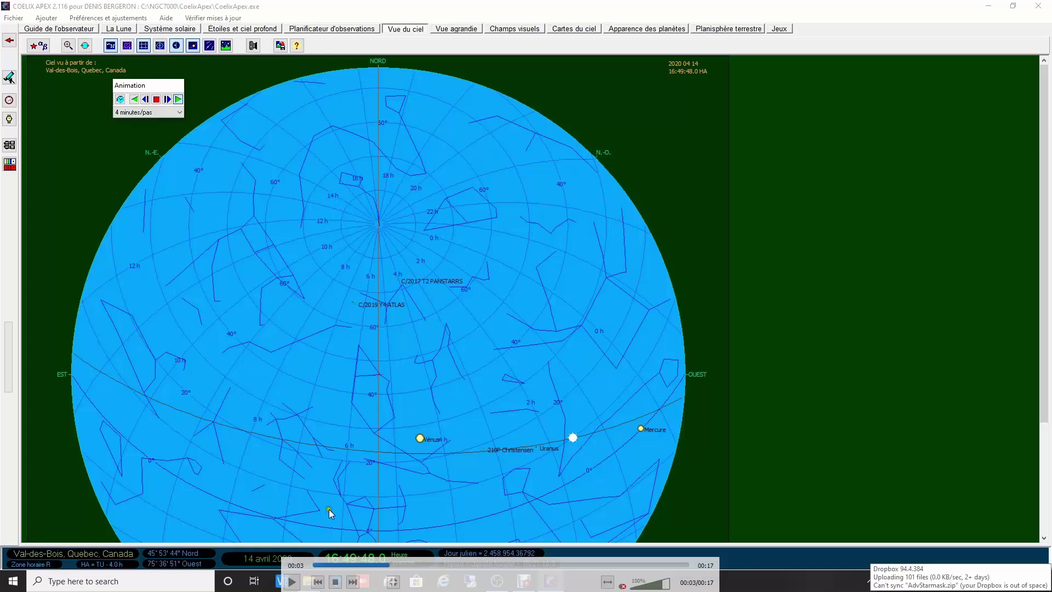
Resume and pause the MP4 playback repeatedly, leaving it paused at 8 seconds
{"action": "left_click", "coordinate": [292, 580]}
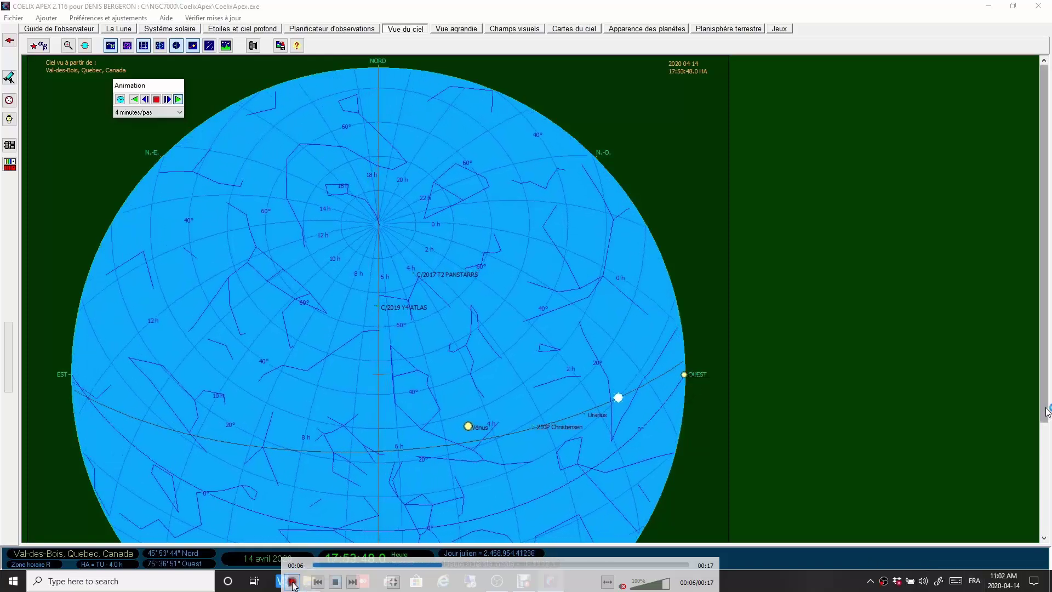
{"action": "left_click", "coordinate": [292, 580]}
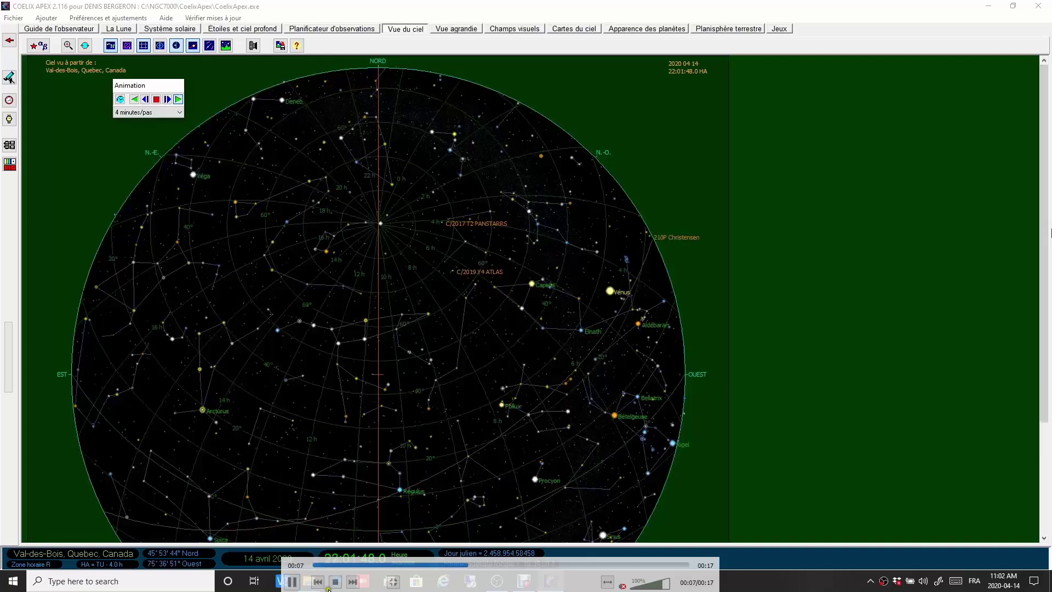
{"action": "left_click", "coordinate": [292, 581]}
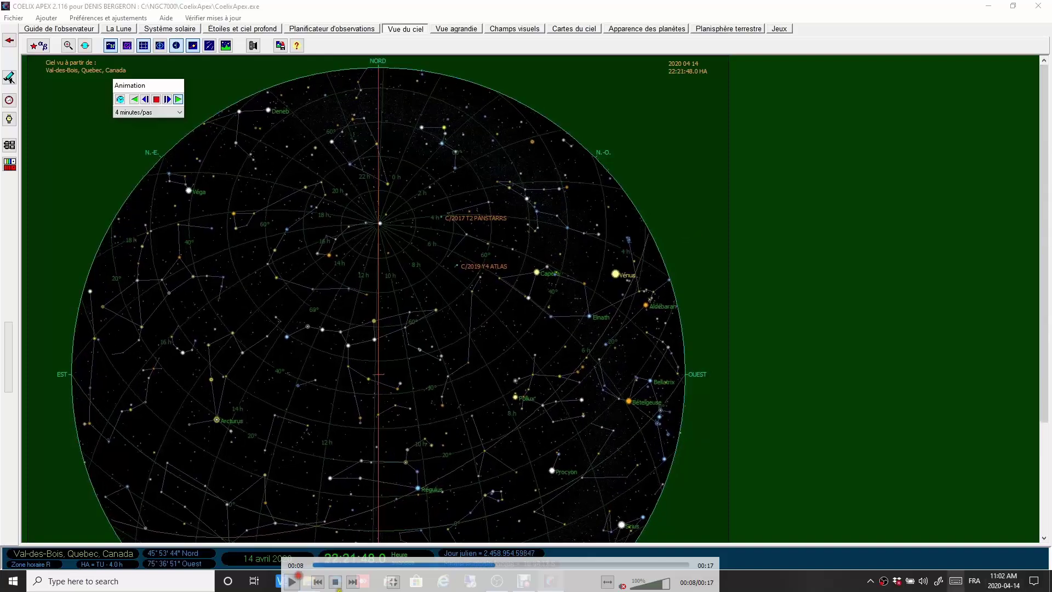
Restart the MP4 video and pause it at 4 seconds, scrubbing forward to 7 seconds
{"action": "left_click", "coordinate": [352, 582]}
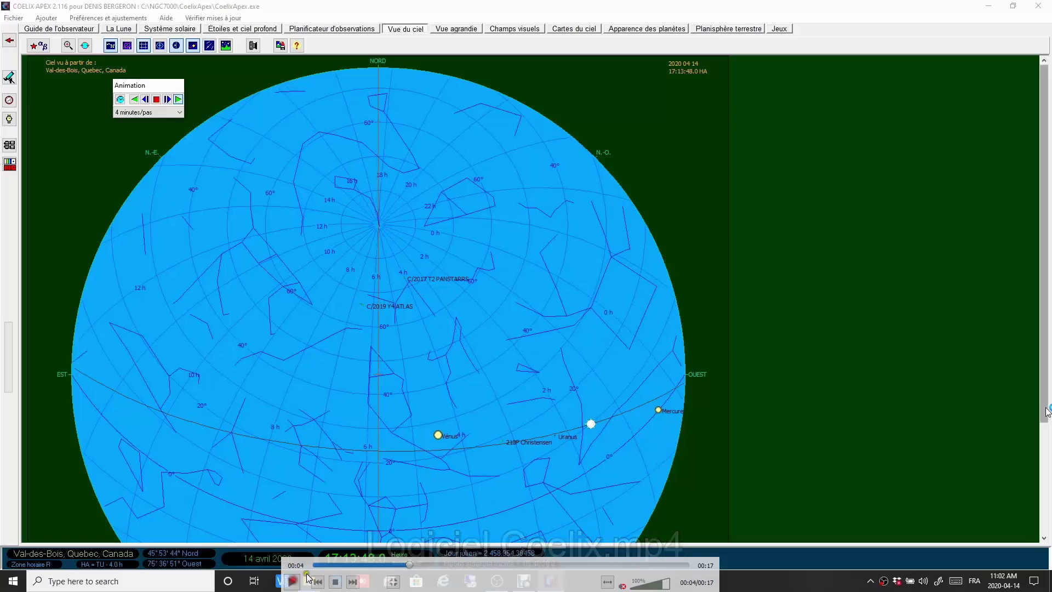
{"action": "key", "text": "space"}
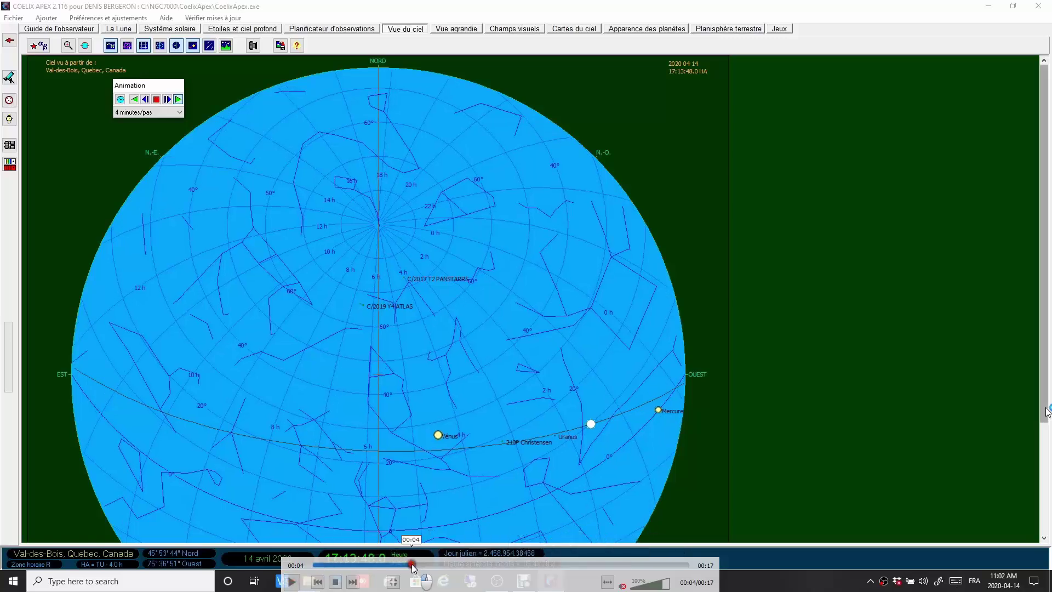
{"action": "left_click_drag", "start_coordinate": [411, 564], "coordinate": [478, 567]}
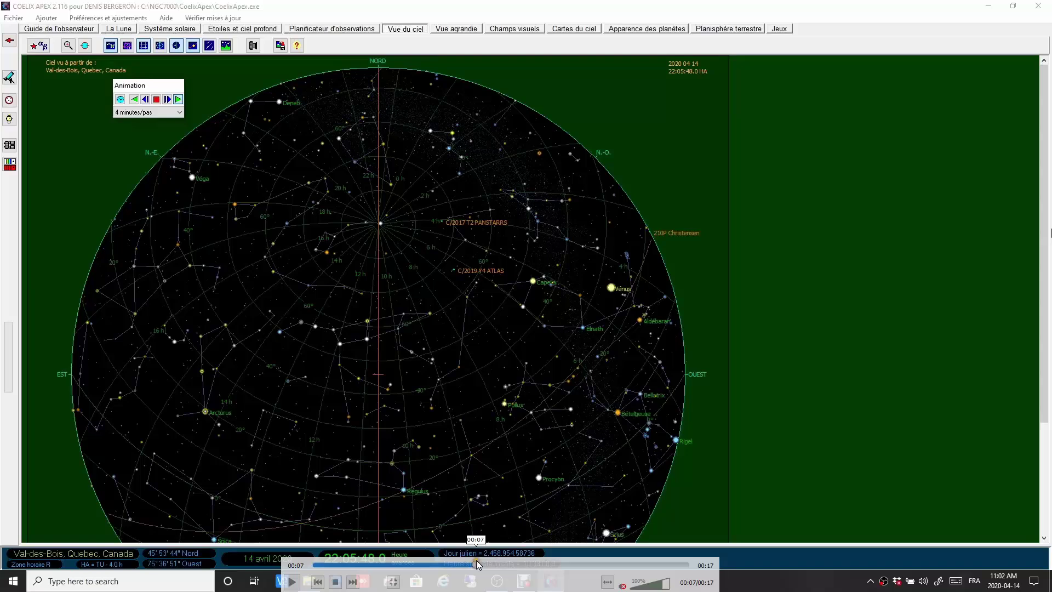
Leave full screen and look over VLC's available video, audio, tools and playback options
{"action": "double_click", "coordinate": [510, 420]}
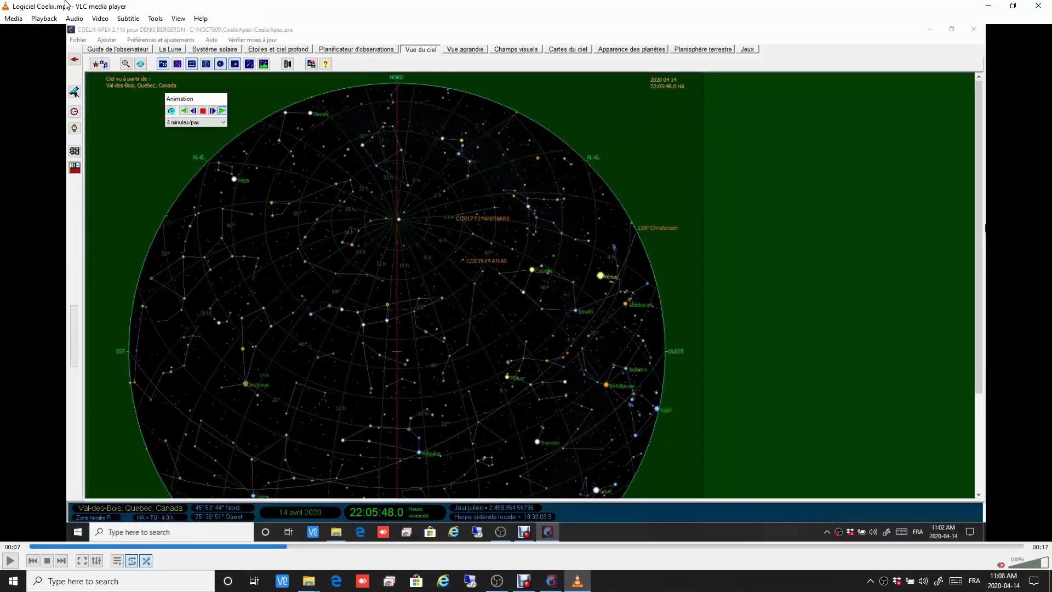
{"action": "left_click", "coordinate": [100, 18]}
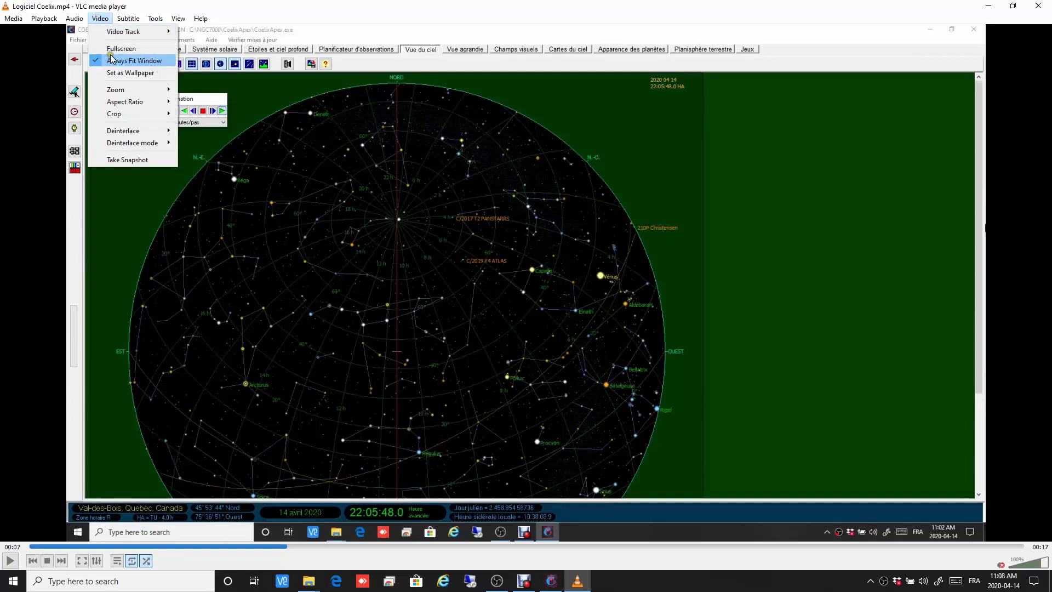
{"action": "mouse_move", "coordinate": [136, 105]}
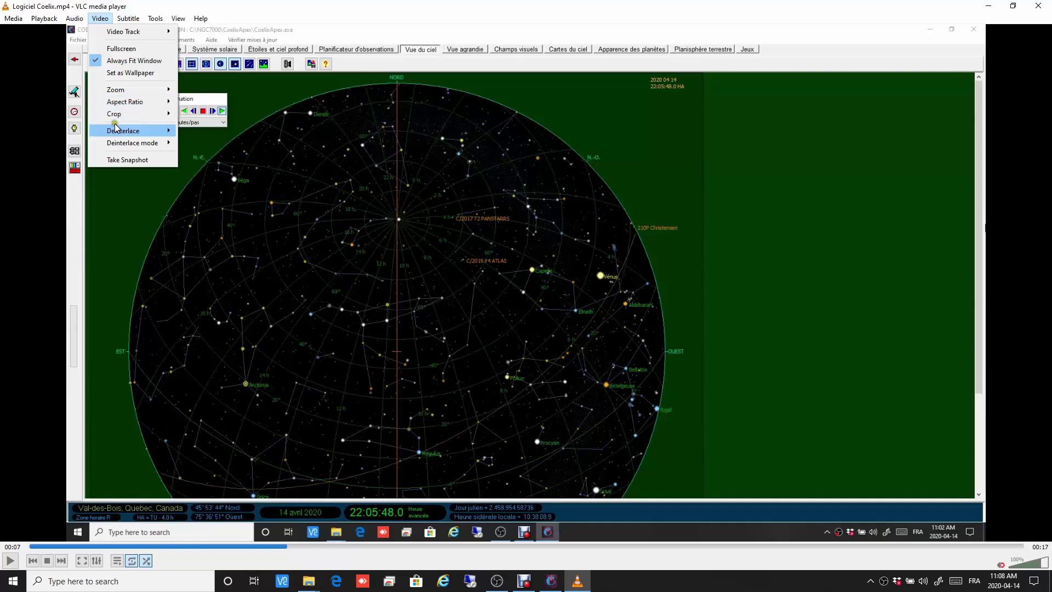
{"action": "mouse_move", "coordinate": [127, 133]}
{"action": "mouse_move", "coordinate": [72, 18]}
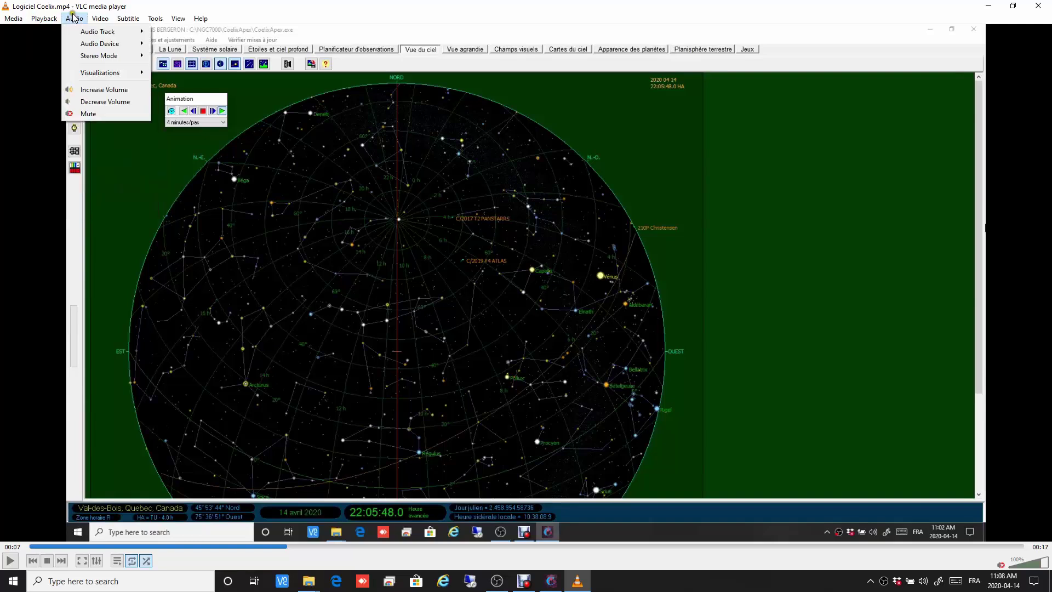
{"action": "mouse_move", "coordinate": [92, 46]}
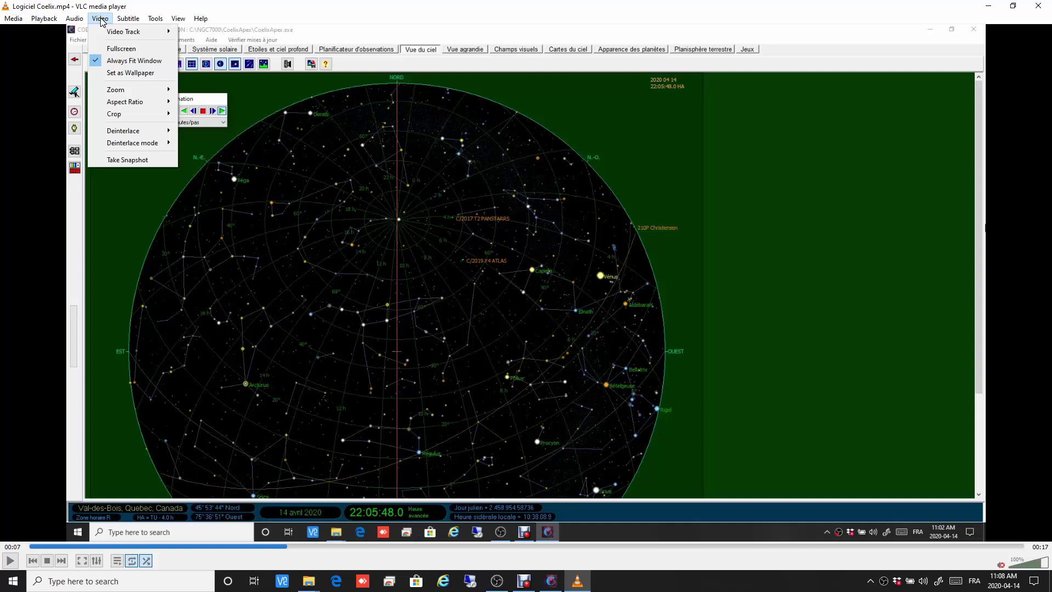
{"action": "mouse_move", "coordinate": [156, 23]}
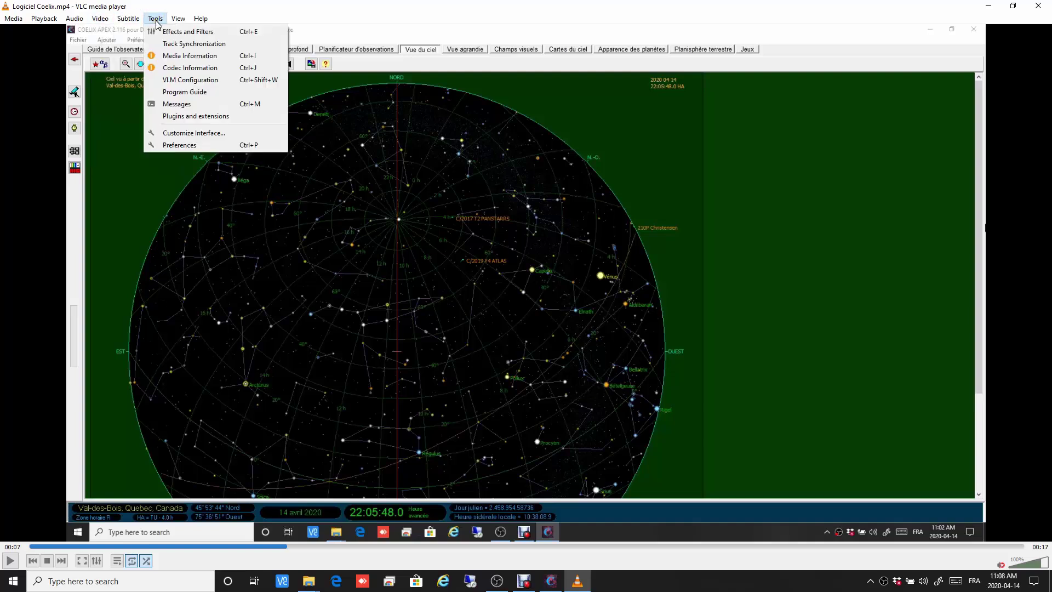
{"action": "mouse_move", "coordinate": [40, 20]}
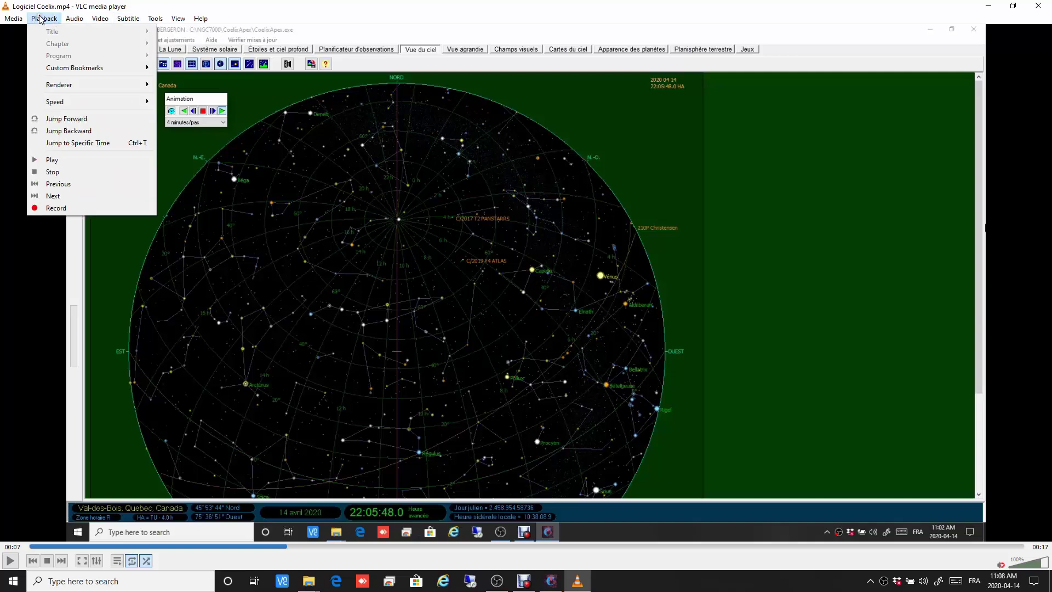
{"action": "mouse_move", "coordinate": [96, 109]}
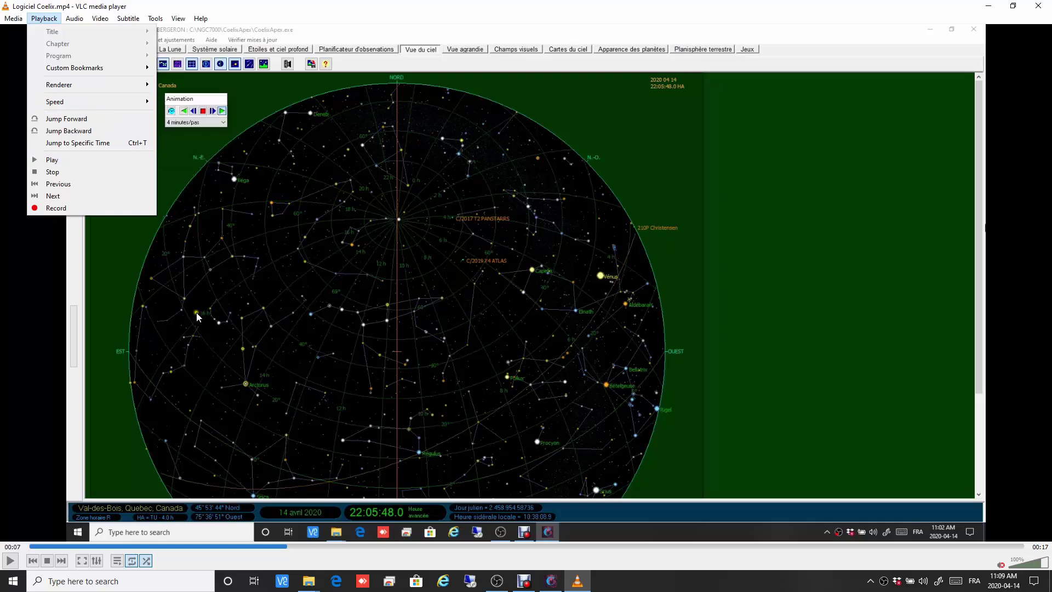
Scrub the paused MP4 back to 2 seconds and forward to 7 seconds, and return it to full screen
{"action": "left_click", "coordinate": [150, 546]}
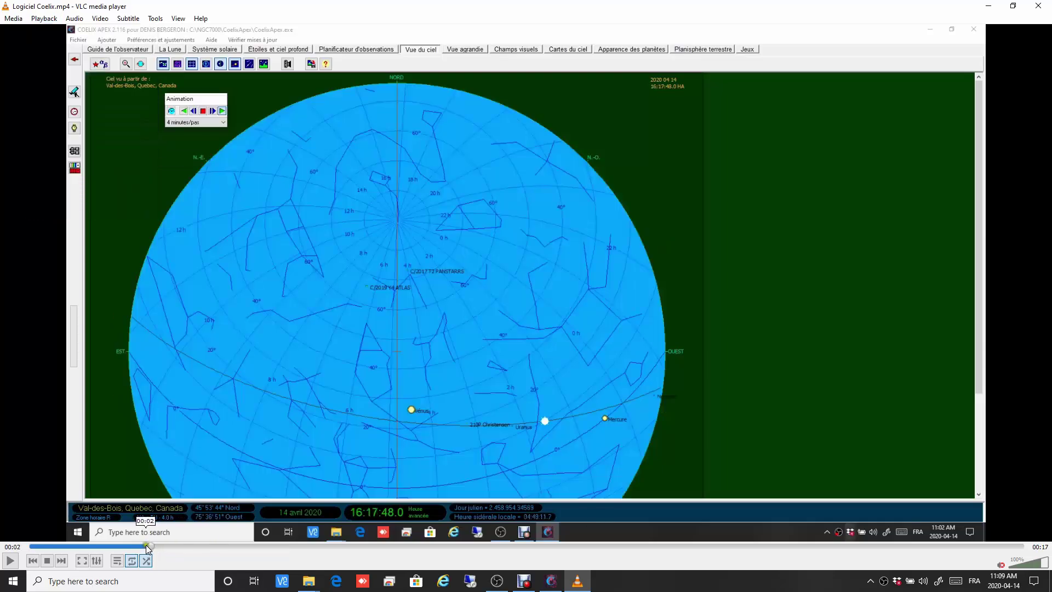
{"action": "left_click_drag", "start_coordinate": [153, 544], "coordinate": [456, 545]}
{"action": "double_click", "coordinate": [480, 249]}
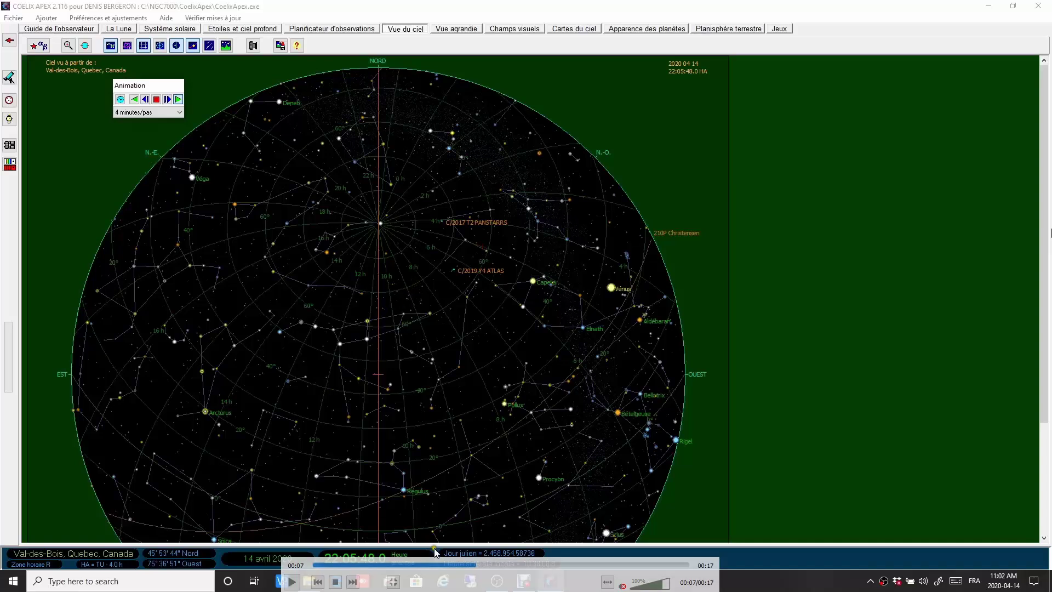
Unmute the video's sound with the volume at 94%, and close the player
{"action": "left_click", "coordinate": [623, 586]}
{"action": "left_click_drag", "start_coordinate": [647, 588], "coordinate": [670, 588]}
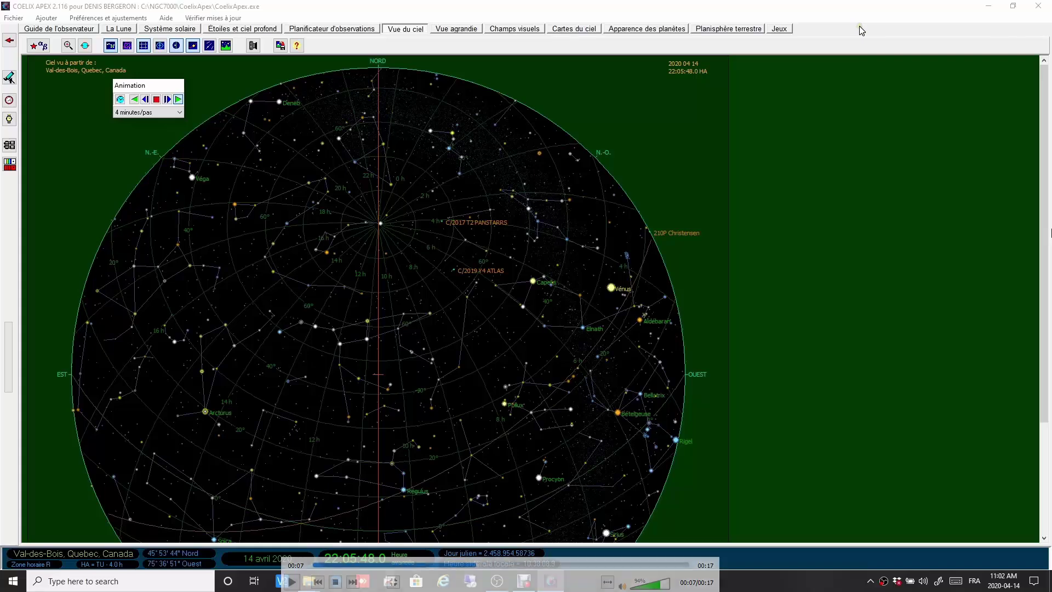
{"action": "key", "text": "Escape"}
{"action": "left_click", "coordinate": [1047, 10]}
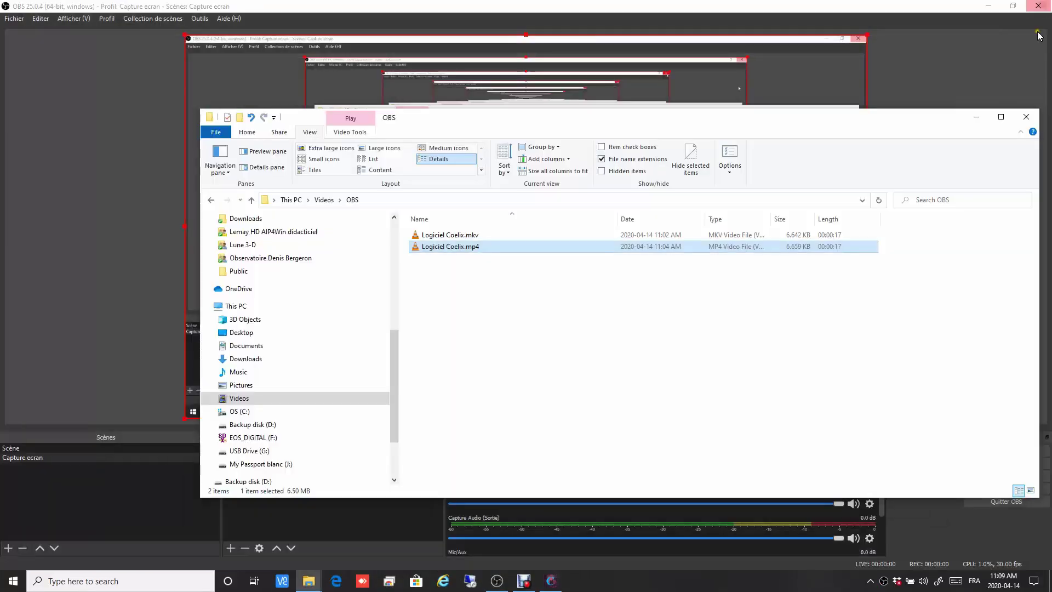